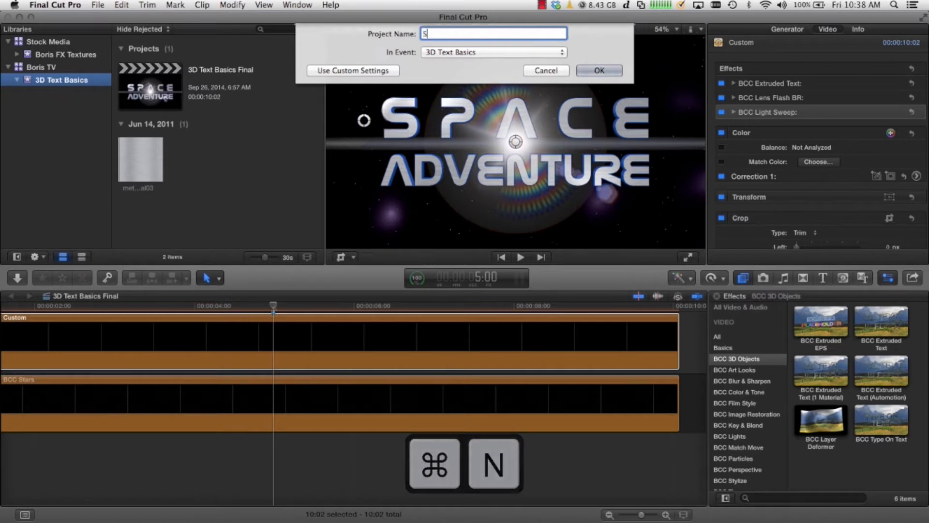
# - Name the new project Space Adventure and create it in the 3D Text Basics event
pyautogui.write('venture')
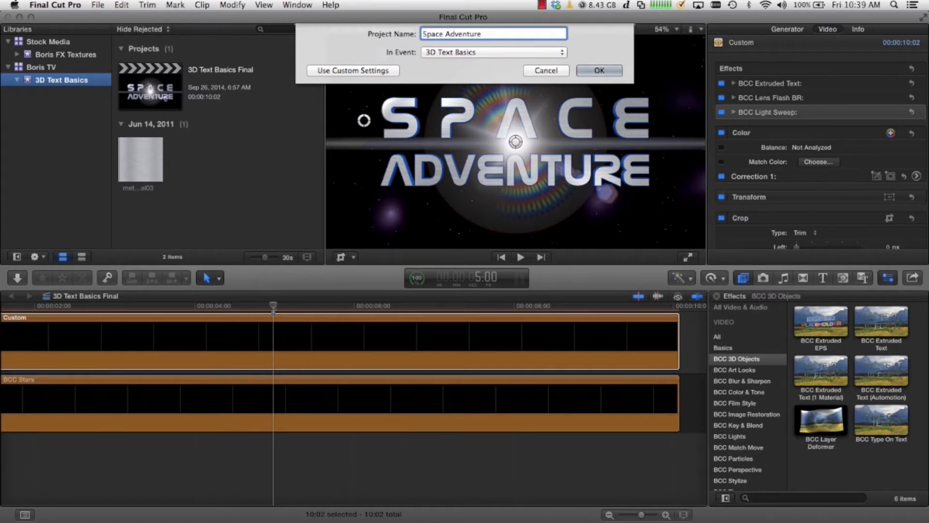
pyautogui.press('Return')
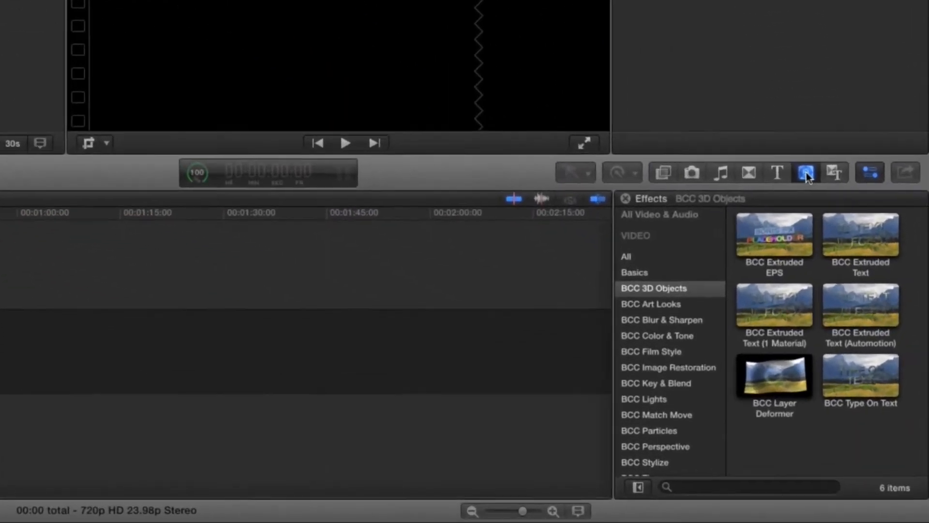
# - Add the Custom generator from the Solids category to the empty project timeline
pyautogui.click(838, 265)
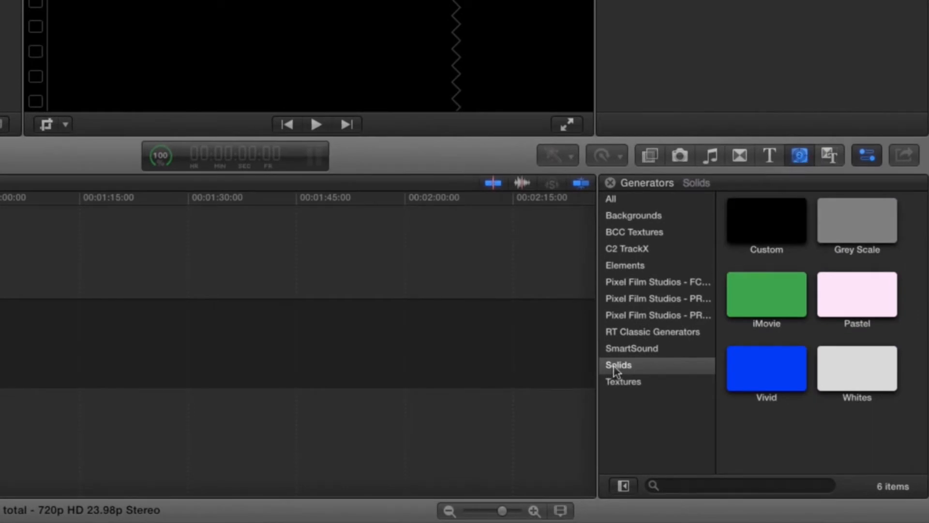
pyautogui.click(763, 228)
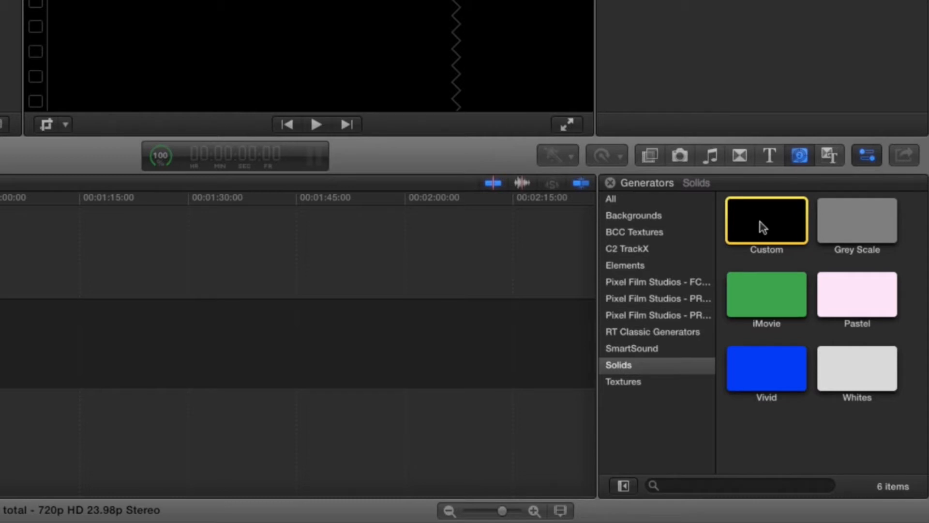
pyautogui.moveTo(763, 228); pyautogui.dragTo(317, 352)
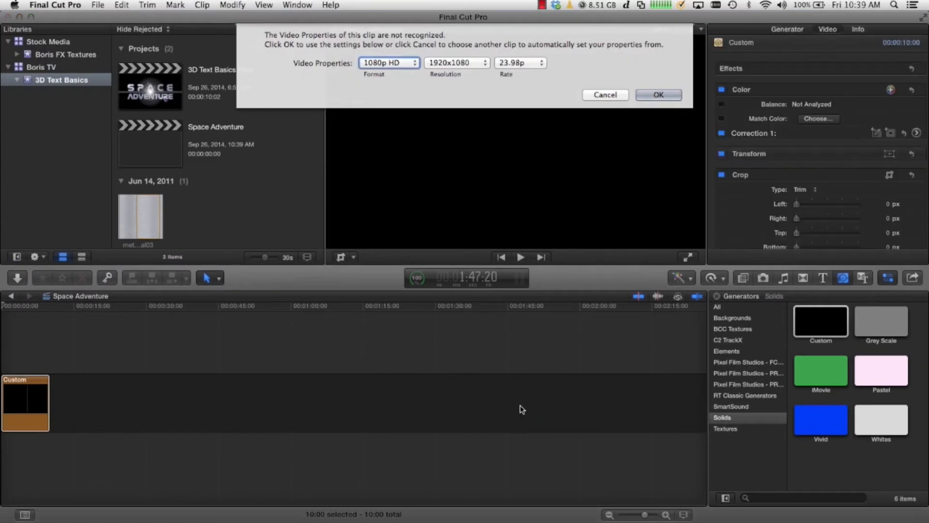
# - Set the project's video format to 720p HD and accept the video properties
pyautogui.click(403, 62)
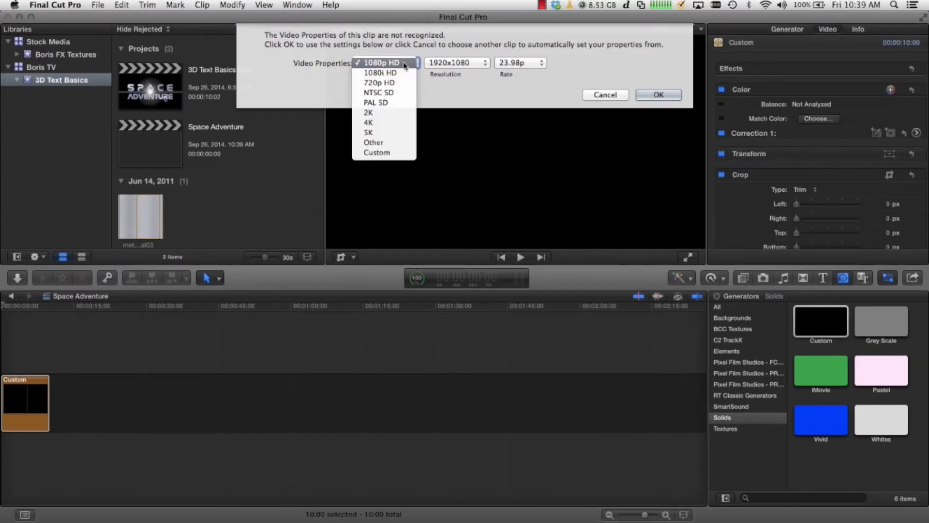
pyautogui.click(391, 85)
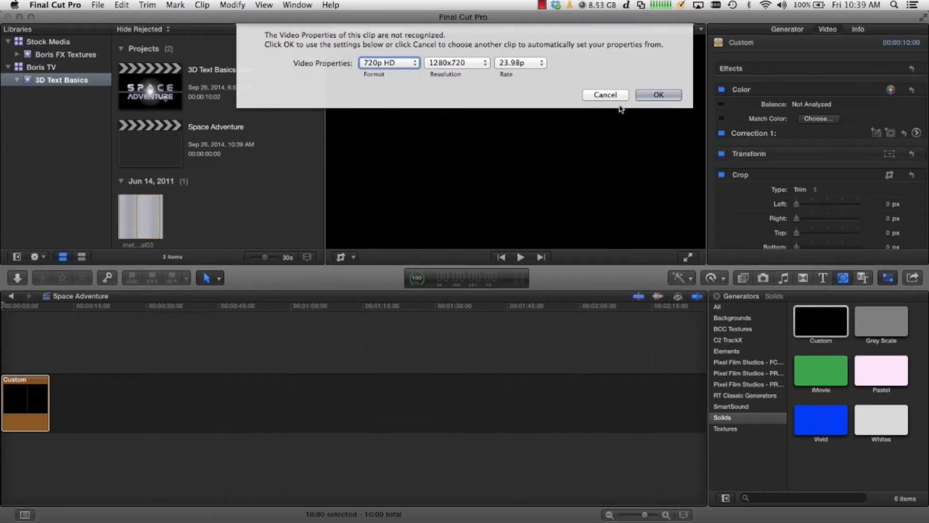
pyautogui.click(644, 95)
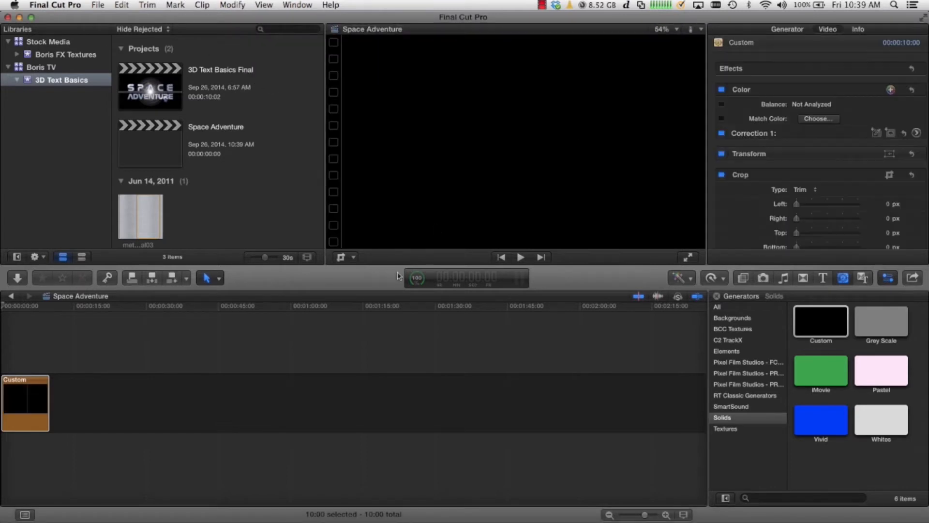
# - Apply the BCC Extruded Text effect from BCC 3D Objects to the Custom clip in the timeline
pyautogui.hotkey('shift', 'z')
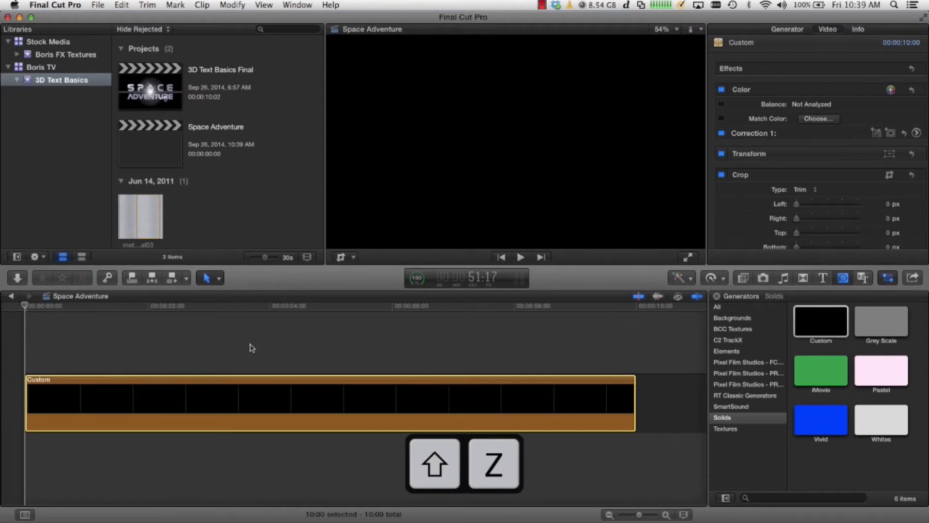
pyautogui.click(744, 282)
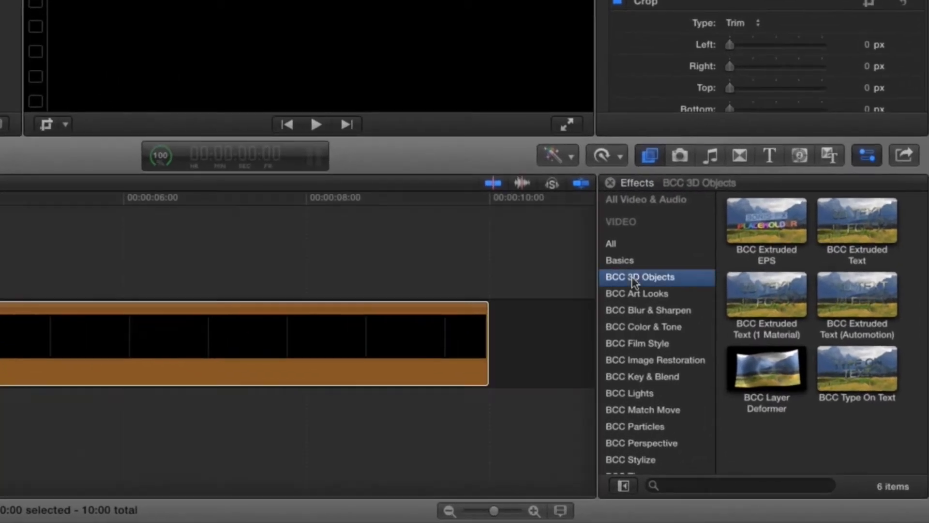
pyautogui.click(853, 227)
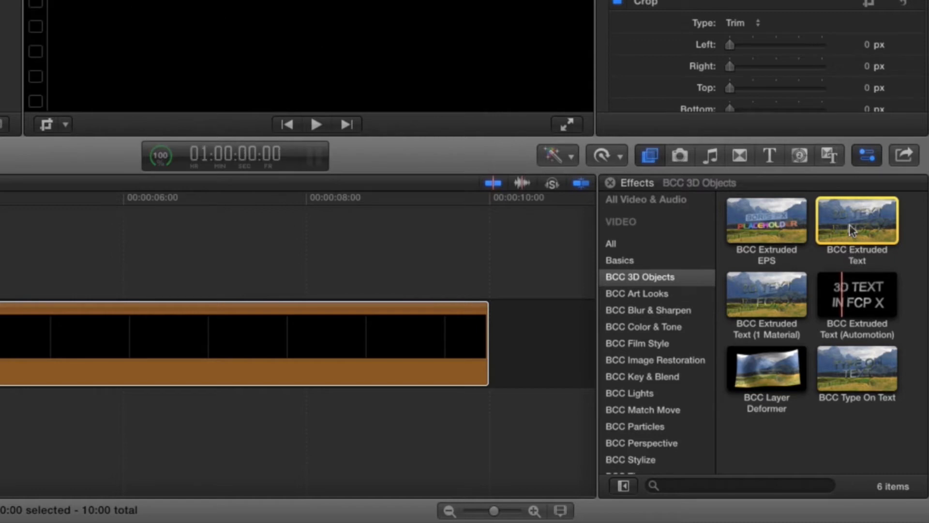
pyautogui.moveTo(856, 222); pyautogui.dragTo(268, 325)
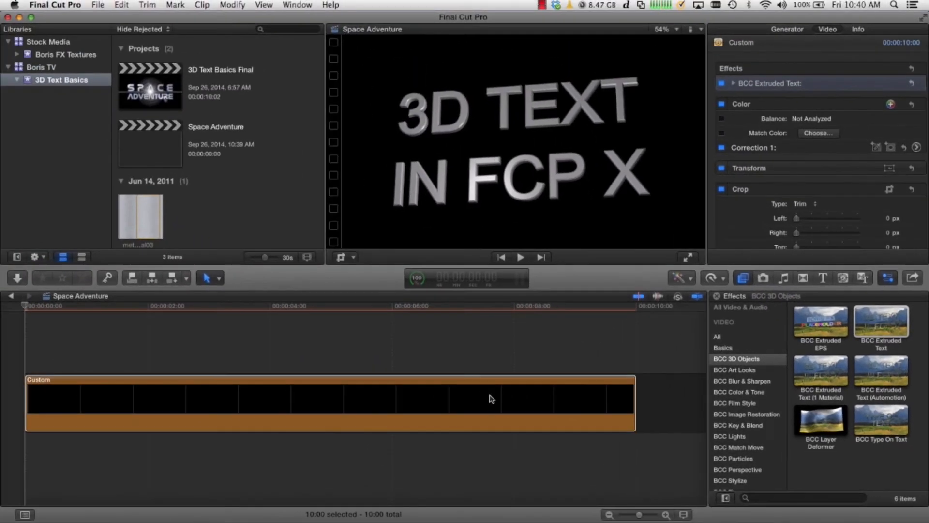
# - Expand the Custom clip's BCC Extruded Text effect and skim through its list of parameters
pyautogui.click(450, 387)
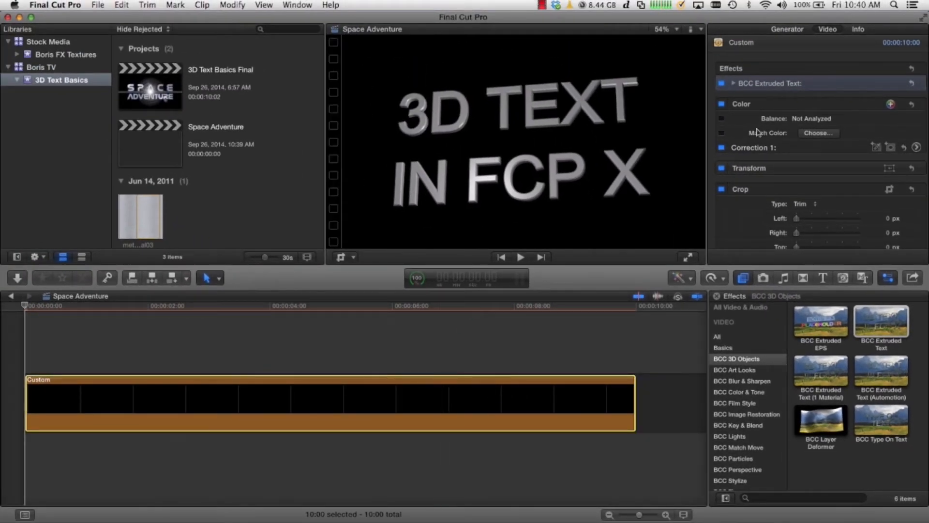
pyautogui.click(734, 85)
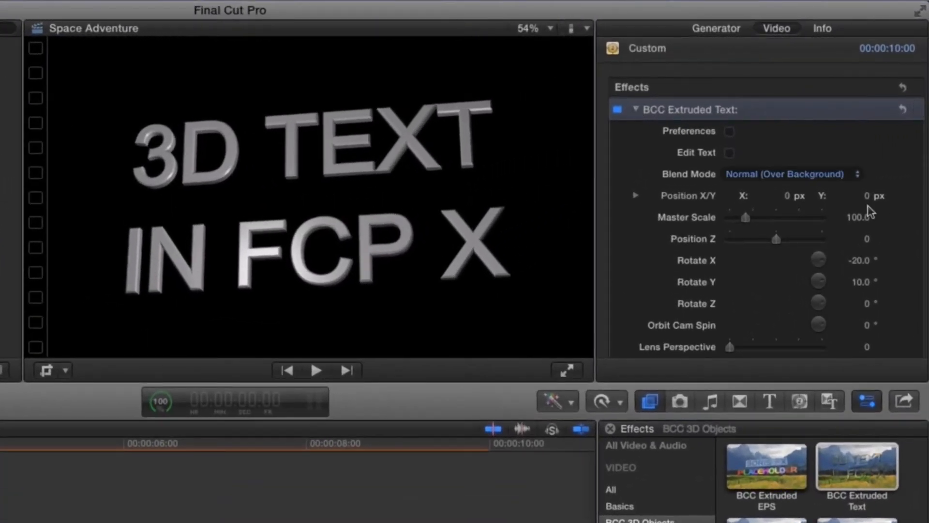
pyautogui.scroll(-15, 902, 239)
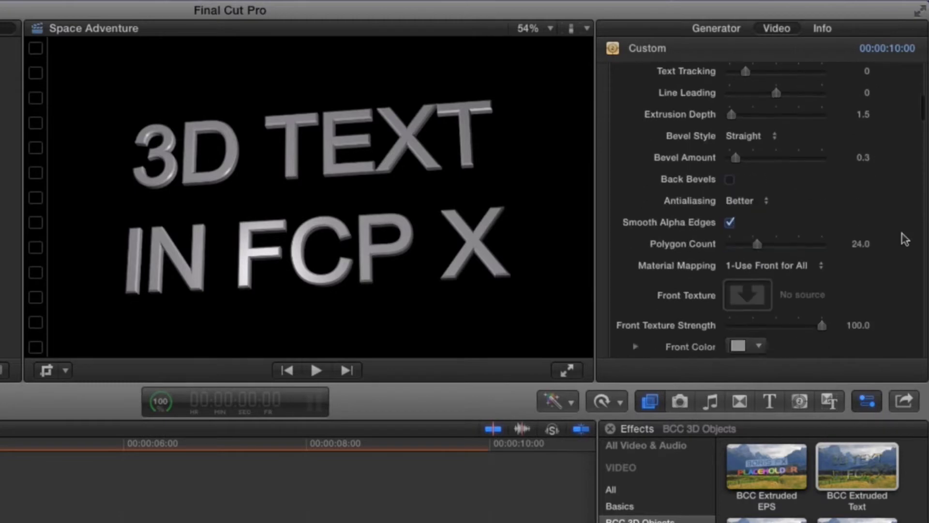
pyautogui.scroll(-15, 905, 232)
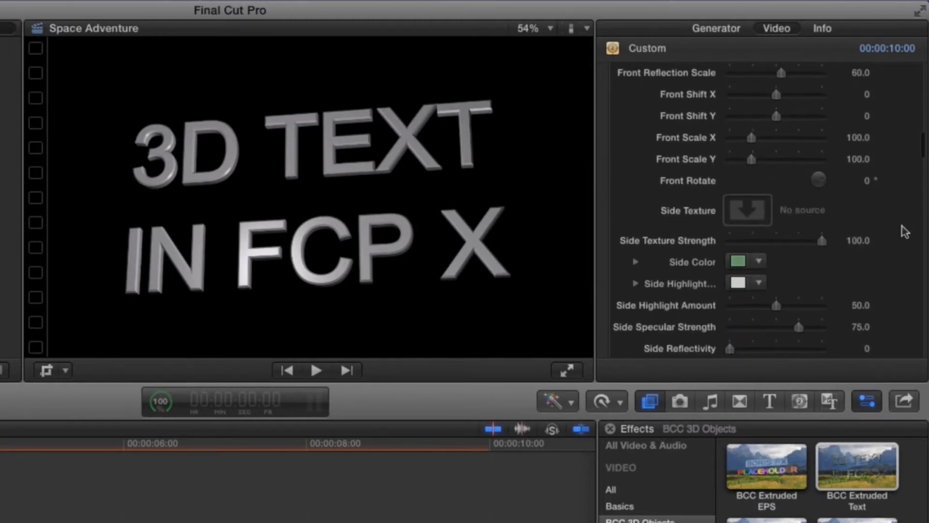
pyautogui.scroll(-6, 903, 193)
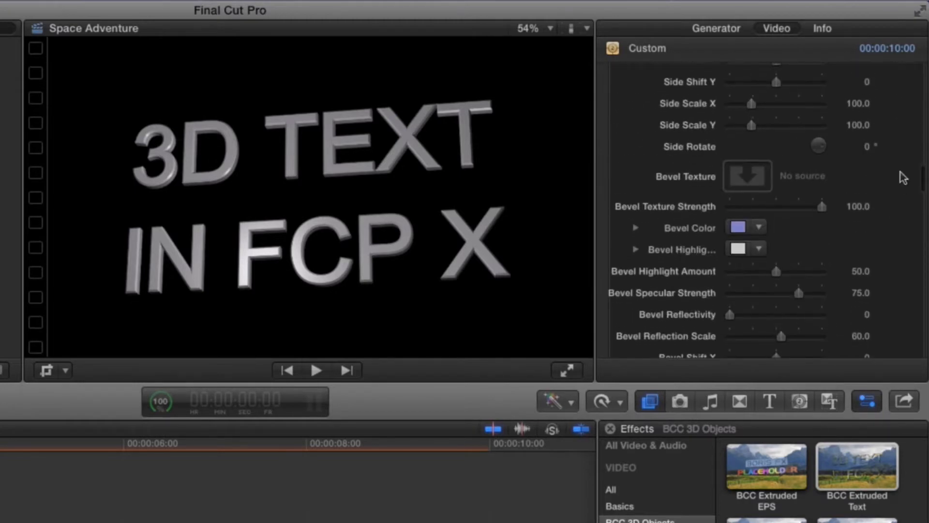
pyautogui.scroll(-8, 902, 177)
pyautogui.scroll(10, 903, 178)
pyautogui.scroll(15, 903, 178)
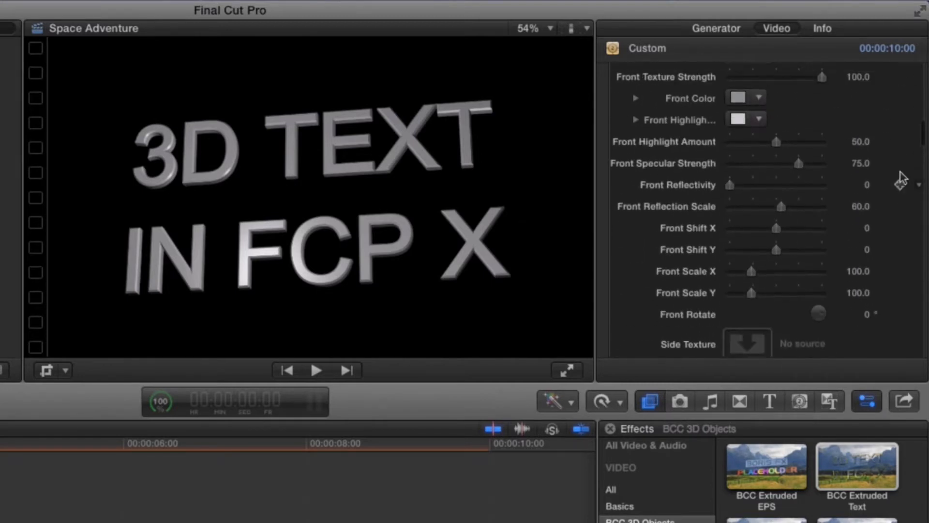
pyautogui.scroll(5, 903, 177)
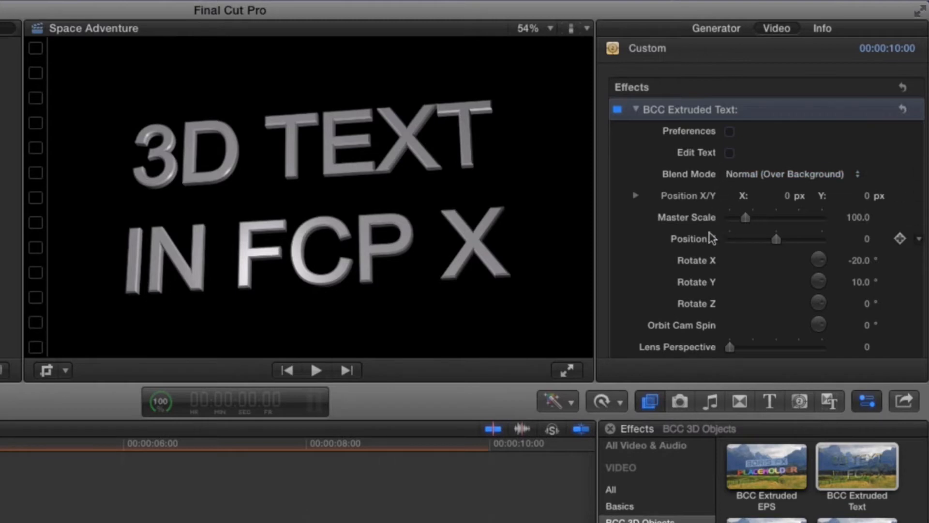
# - Examine the effect's transform, extrusion and bevel parameters and its front, side, bevel and back material settings
pyautogui.scroll(-5, 890, 251)
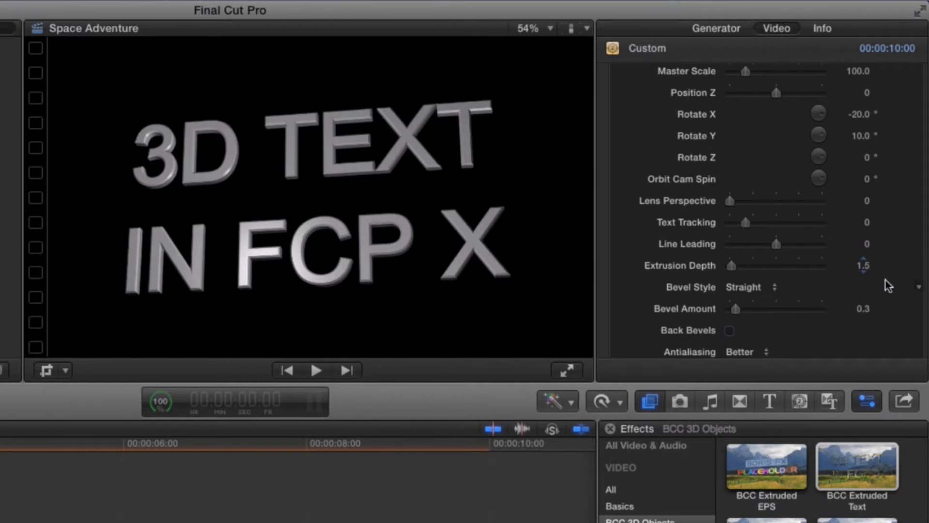
pyautogui.scroll(-2, 899, 298)
pyautogui.scroll(-2, 899, 297)
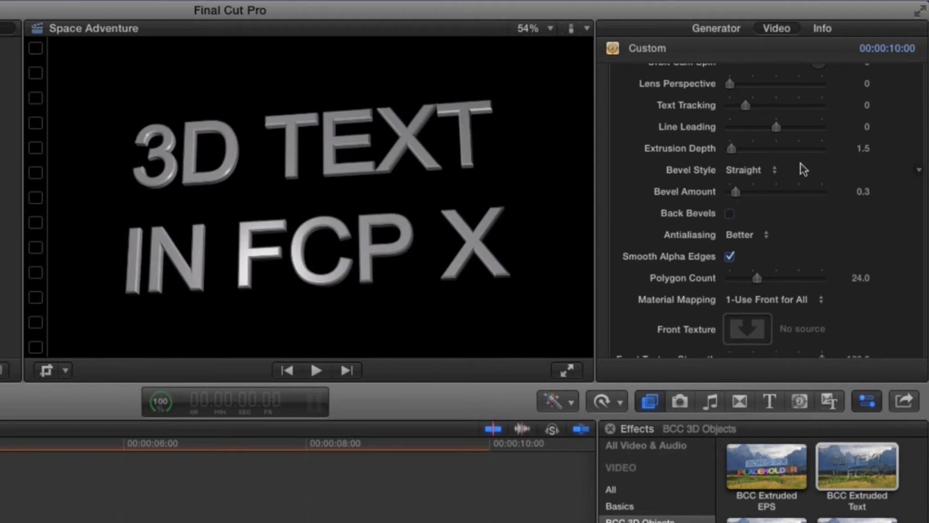
pyautogui.scroll(-3, 892, 280)
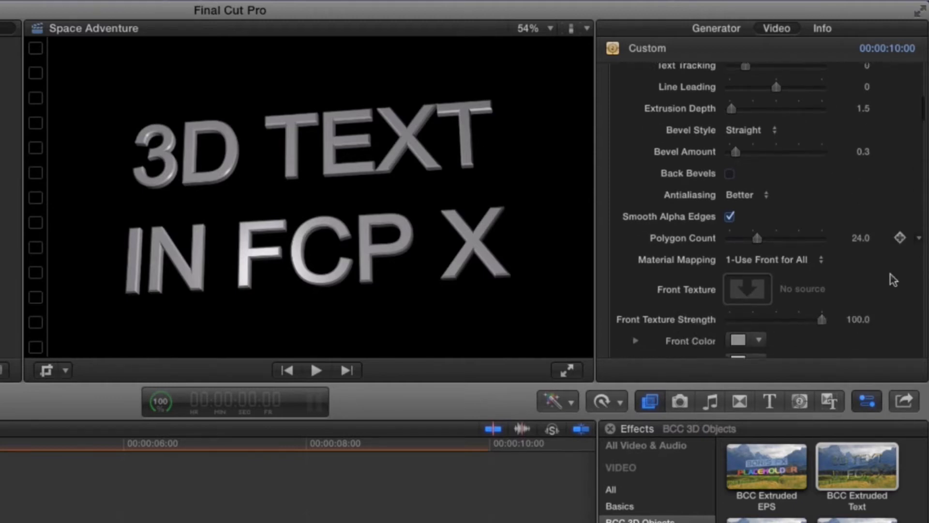
pyautogui.scroll(-3, 893, 280)
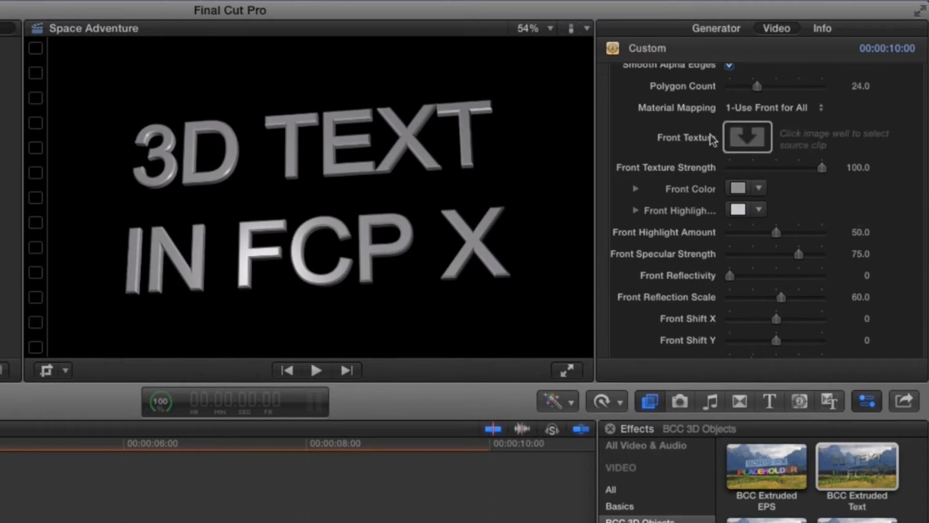
pyautogui.scroll(-10, 678, 167)
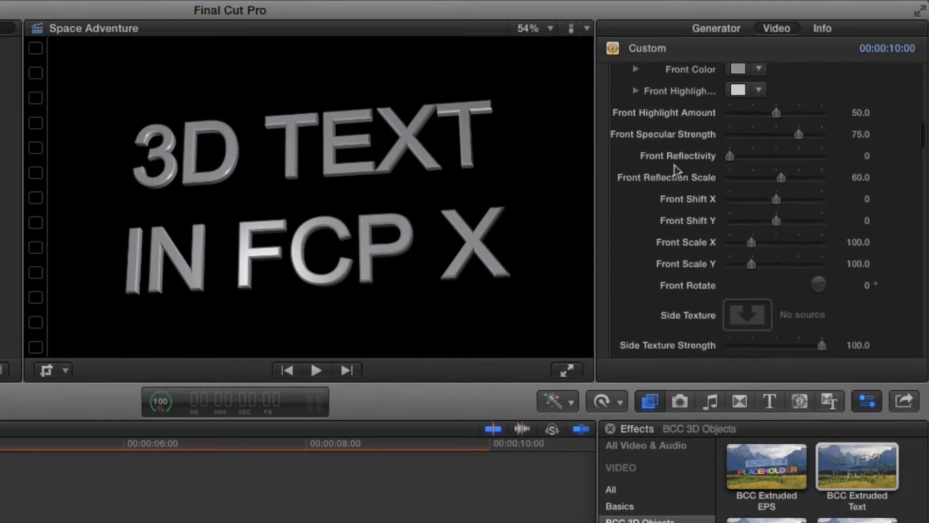
pyautogui.scroll(-2, 676, 170)
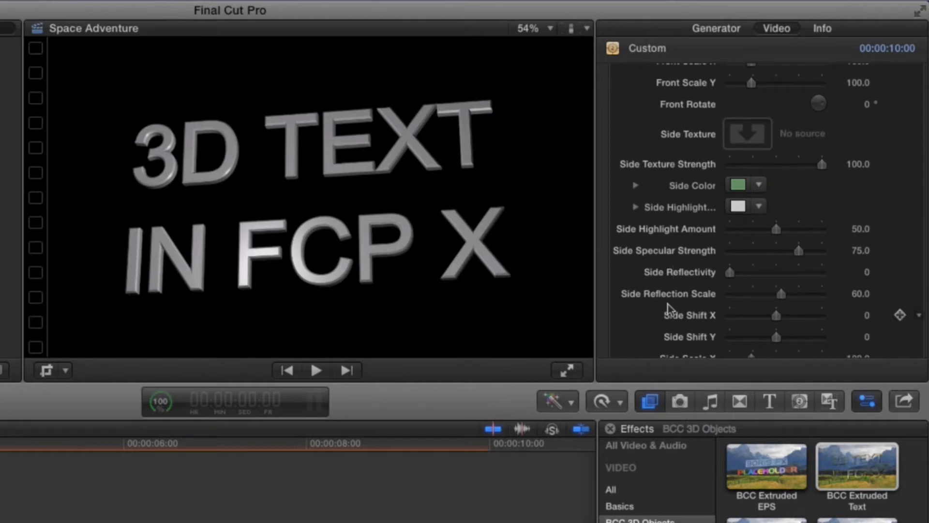
pyautogui.scroll(-6, 667, 308)
pyautogui.scroll(-10, 668, 307)
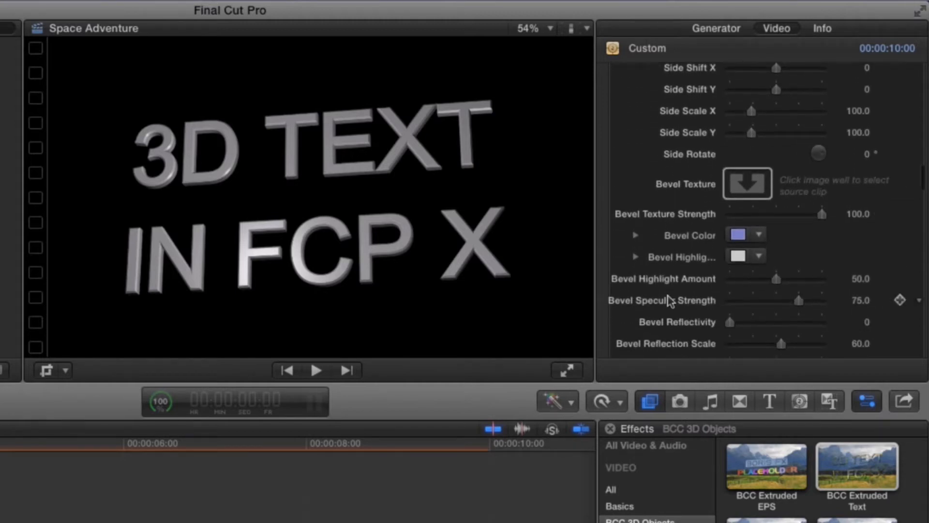
pyautogui.scroll(-15, 671, 324)
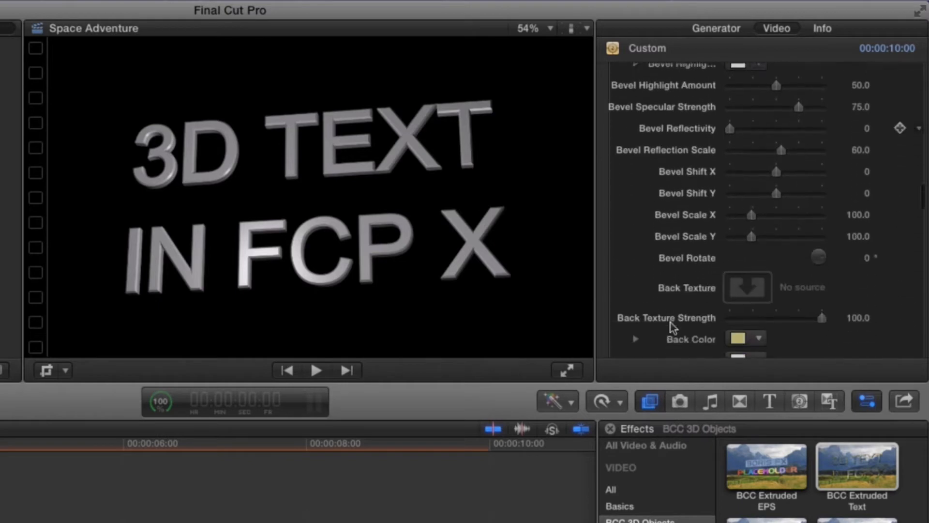
pyautogui.scroll(-6, 670, 327)
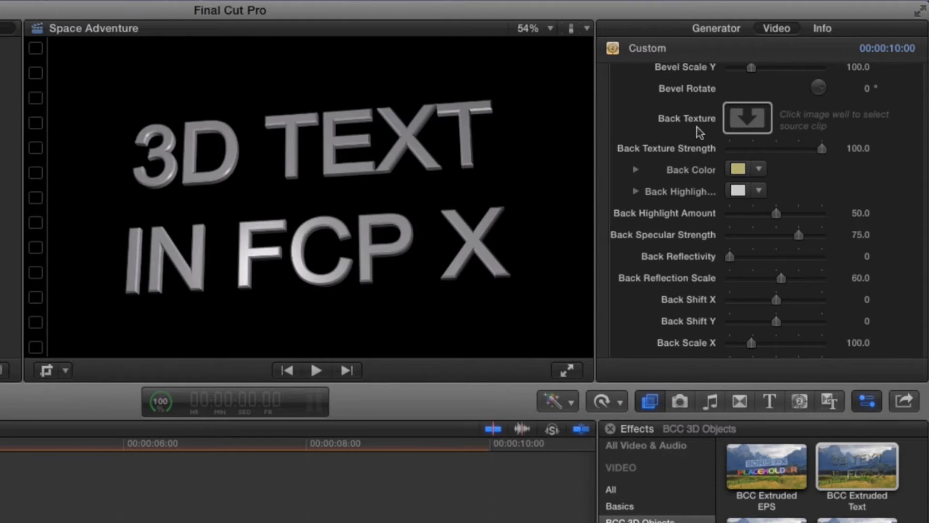
# - Examine the effect's 3D lighting, jitter, motion blur, 3D ripple and drop shadow parameters, and return to the start of the list
pyautogui.scroll(-17, 699, 132)
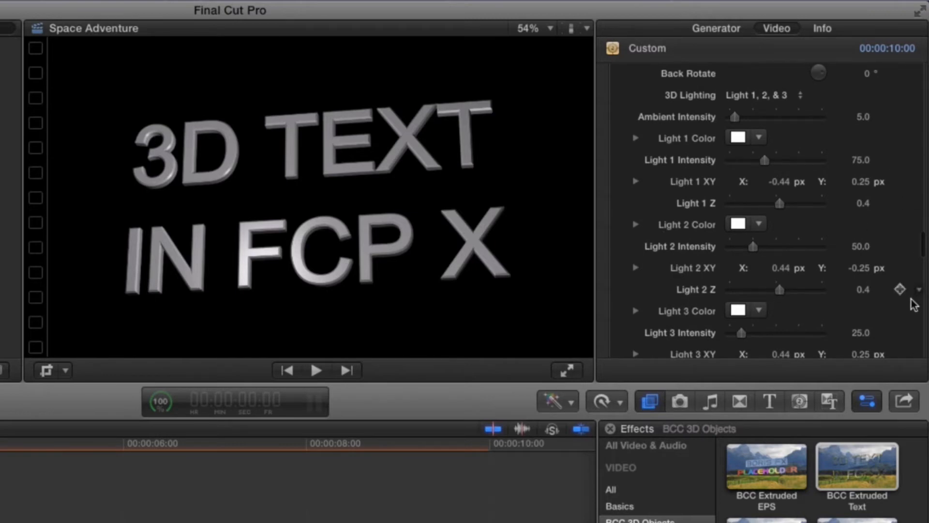
pyautogui.scroll(-4, 914, 304)
pyautogui.scroll(-10, 914, 304)
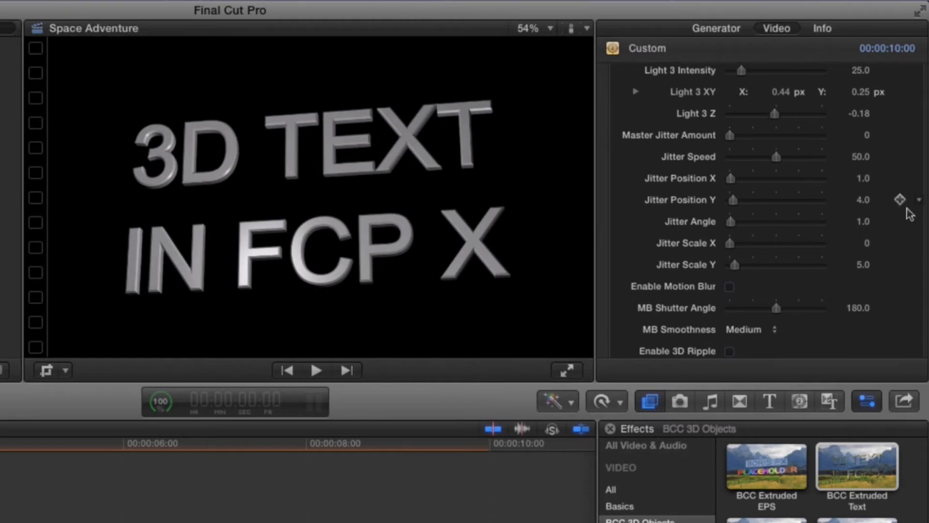
pyautogui.scroll(-4, 903, 203)
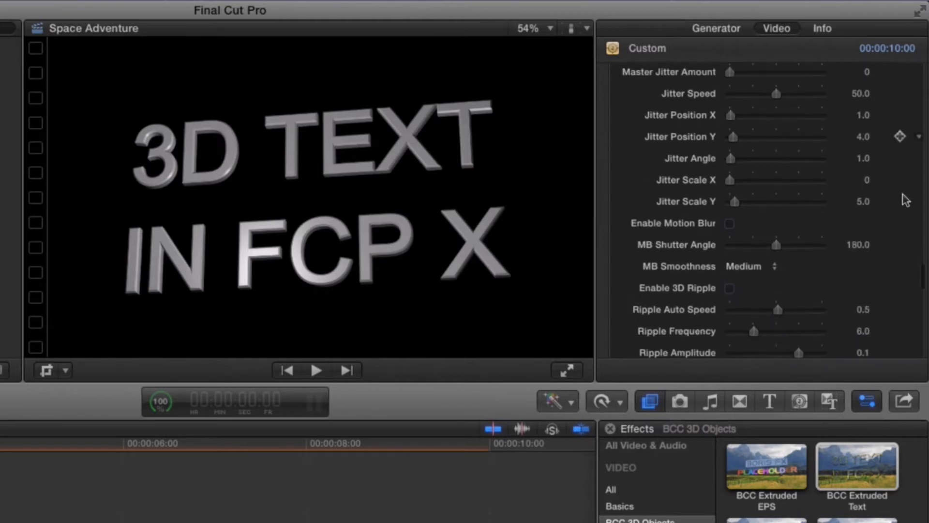
pyautogui.scroll(-3, 903, 241)
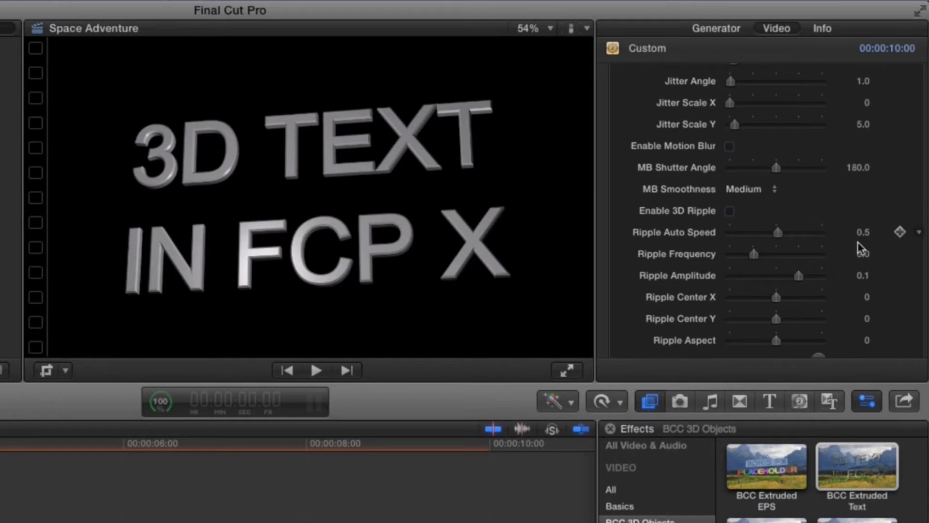
pyautogui.scroll(-10, 801, 244)
pyautogui.scroll(-1, 860, 247)
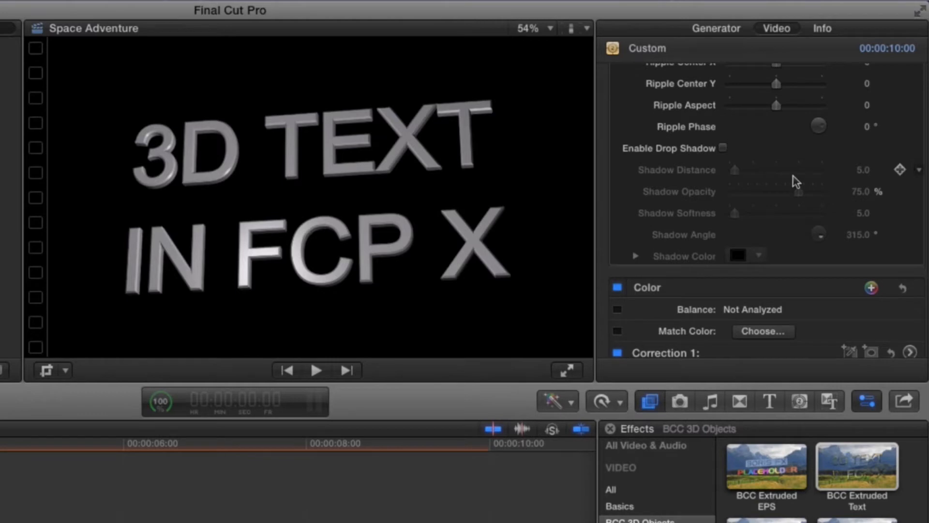
pyautogui.scroll(15, 796, 182)
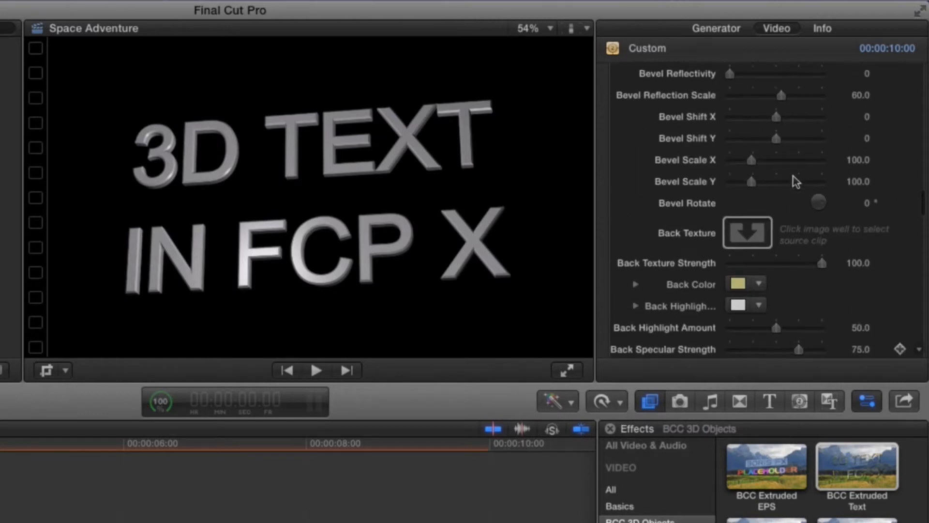
pyautogui.scroll(10, 796, 182)
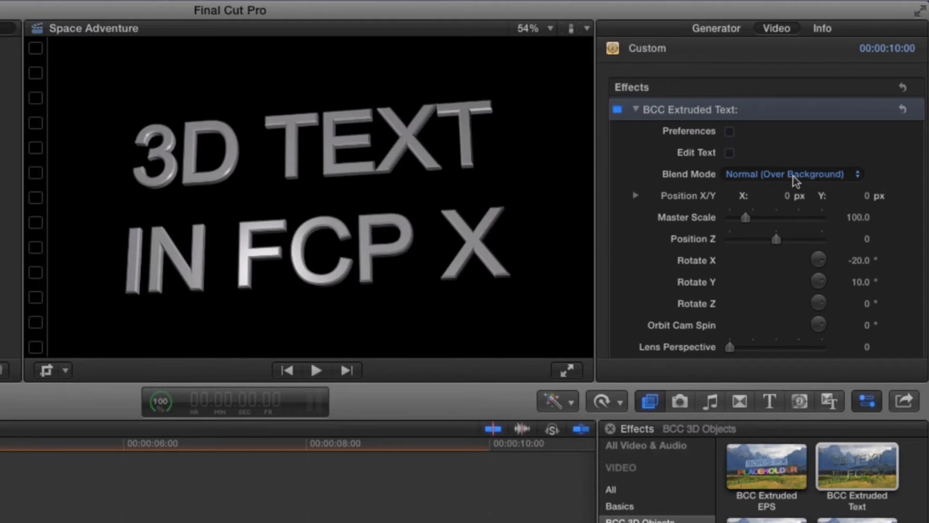
# - Open the extruded text for editing and replace its content with SPACE on one line and ADVENTURE on the next
pyautogui.click(729, 154)
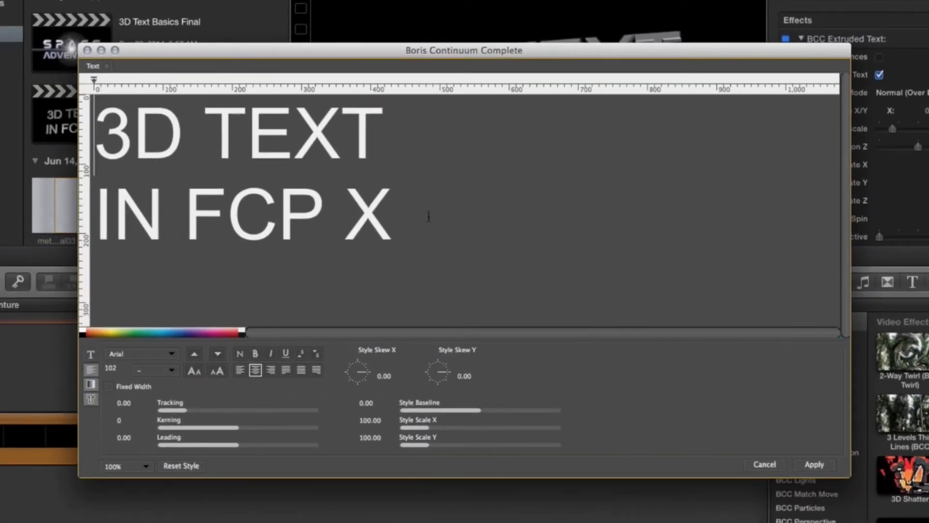
pyautogui.click(376, 240)
pyautogui.moveTo(429, 217); pyautogui.dragTo(108, 151)
pyautogui.write('SPACE')
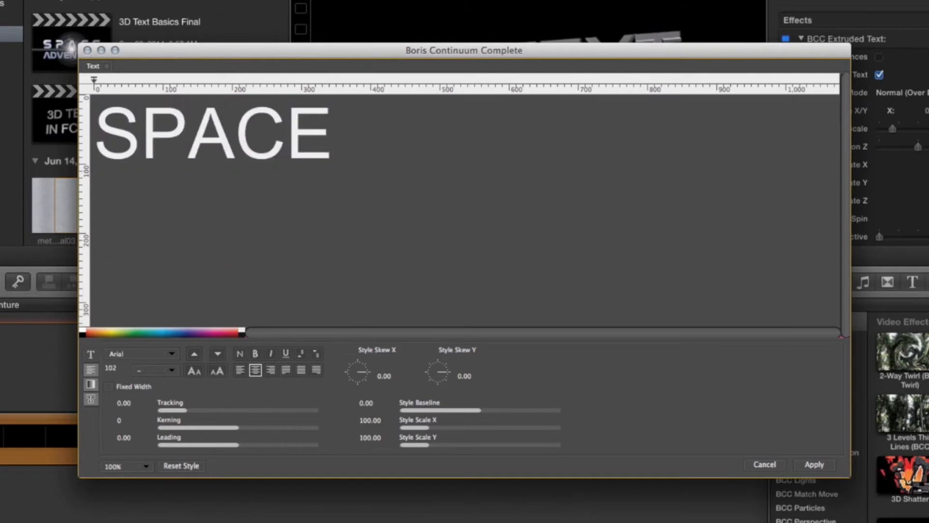
pyautogui.press('Return')
pyautogui.write('ADVENTURE')
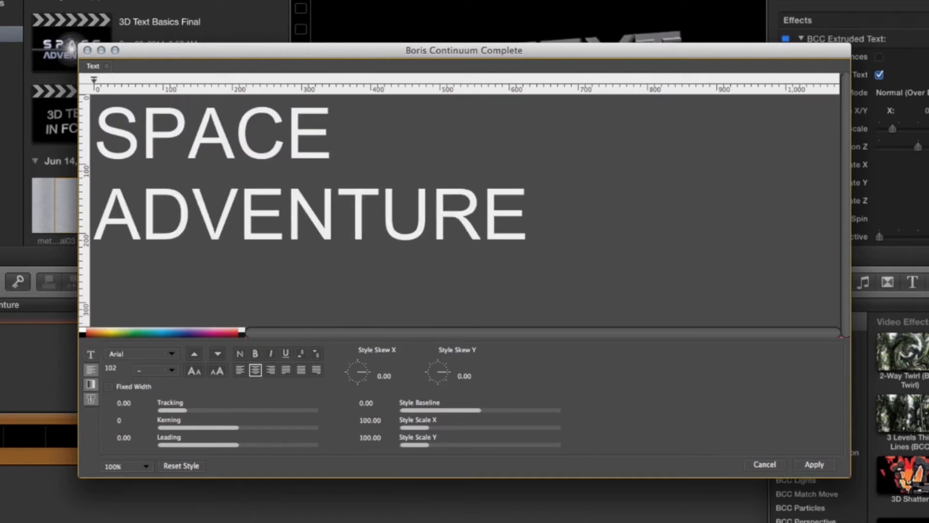
# - Set the font of both SPACE and ADVENTURE to Nasalization and apply the edited text to the title
pyautogui.press('super+a')
pyautogui.hotkey('shift', 'Left')
pyautogui.hotkey('shift', 'Left')
pyautogui.hotkey('shift', 'Left')
pyautogui.hotkey('shift', 'Left')
pyautogui.hotkey('shift', 'Left')
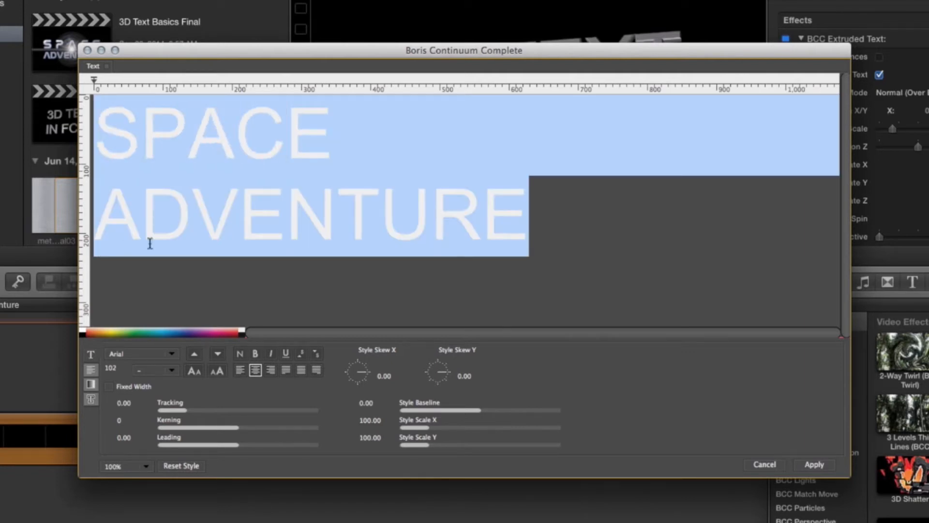
pyautogui.click(217, 353)
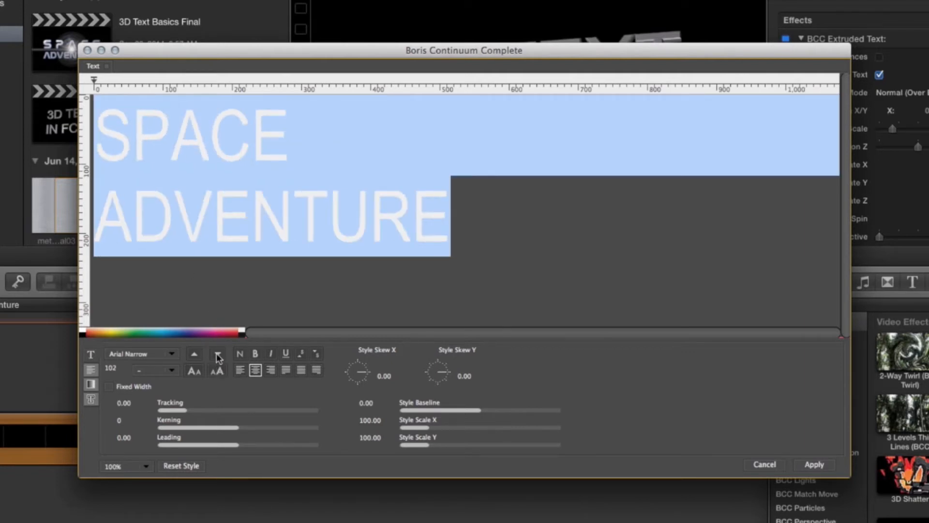
pyautogui.click(217, 355)
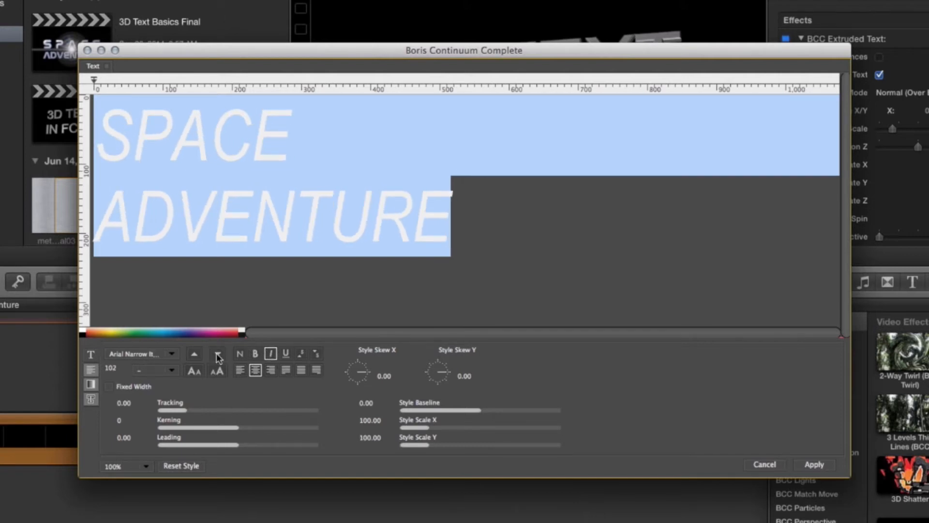
pyautogui.click(174, 356)
pyautogui.scroll(-20, 173, 355)
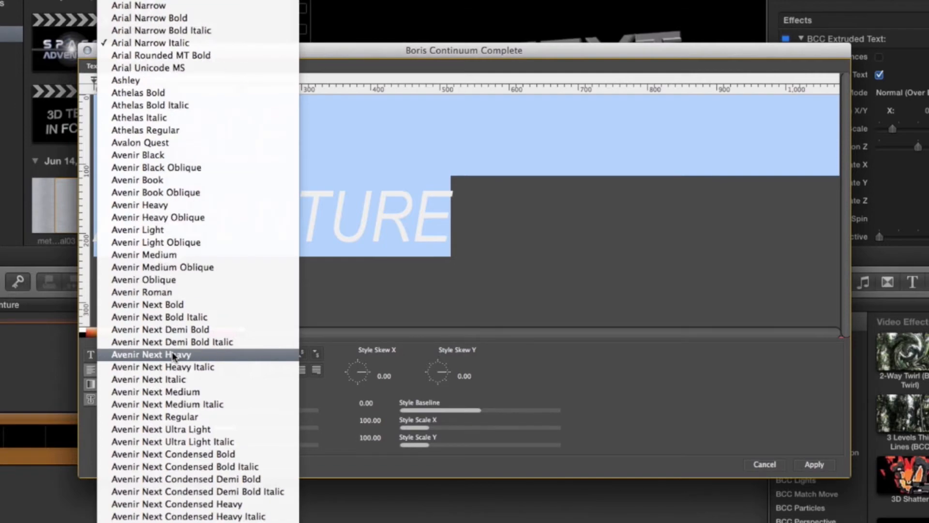
pyautogui.scroll(15, 173, 357)
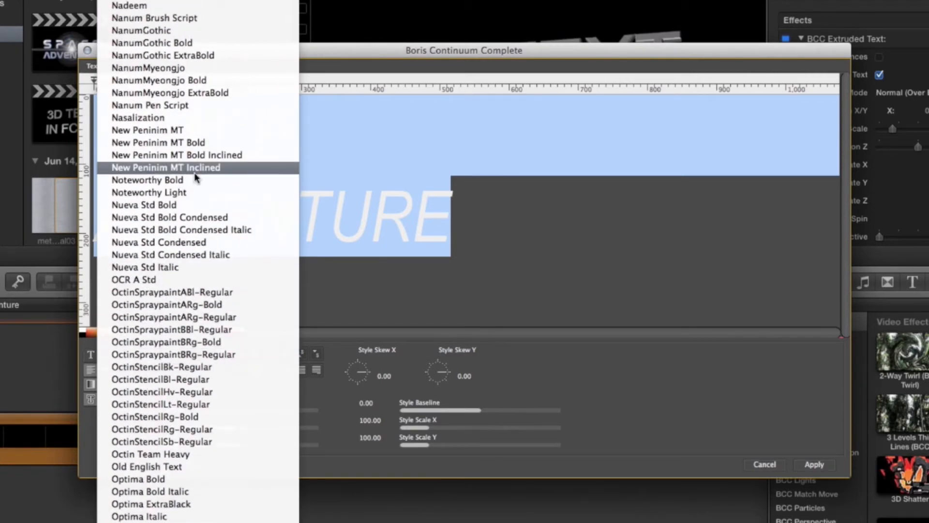
pyautogui.click(172, 118)
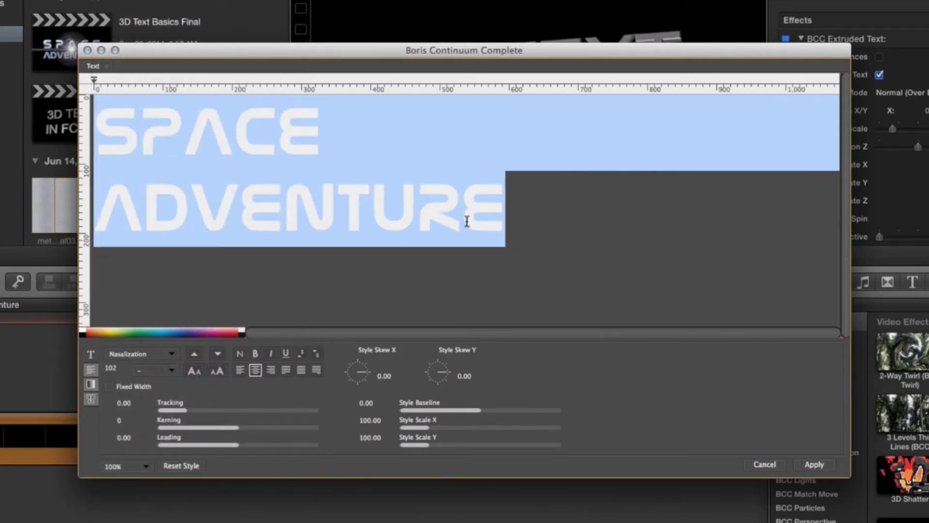
pyautogui.click(519, 213)
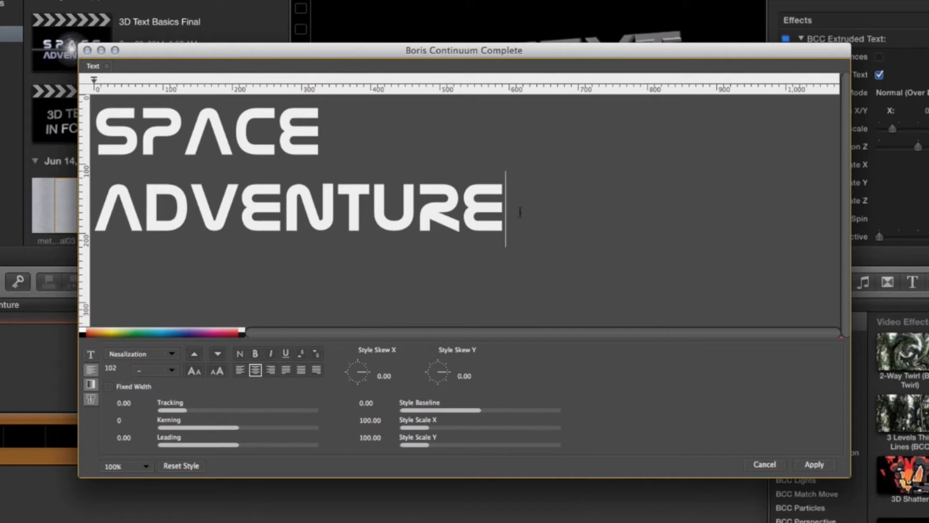
pyautogui.click(814, 463)
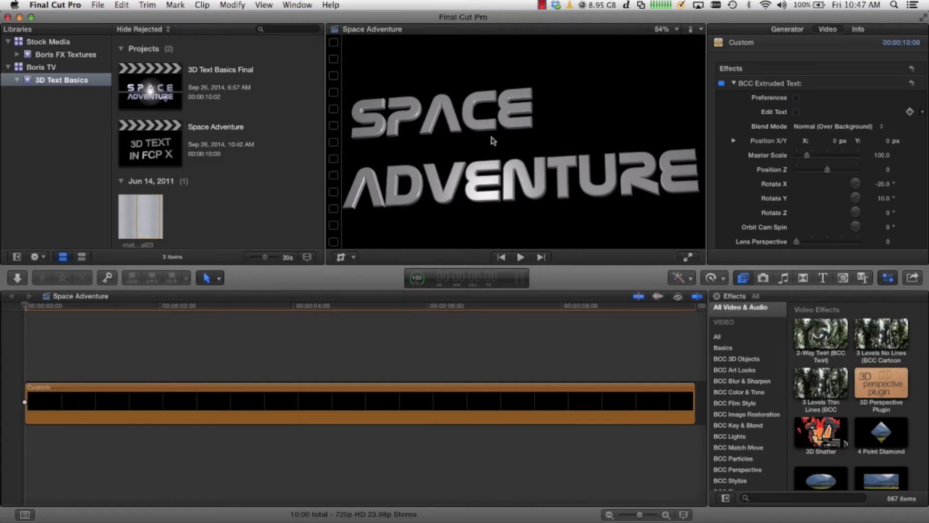
# - Reopen the text, fully justify the word SPACE to spread it across the line, reduce its leading to -19.43, and apply
pyautogui.click(796, 112)
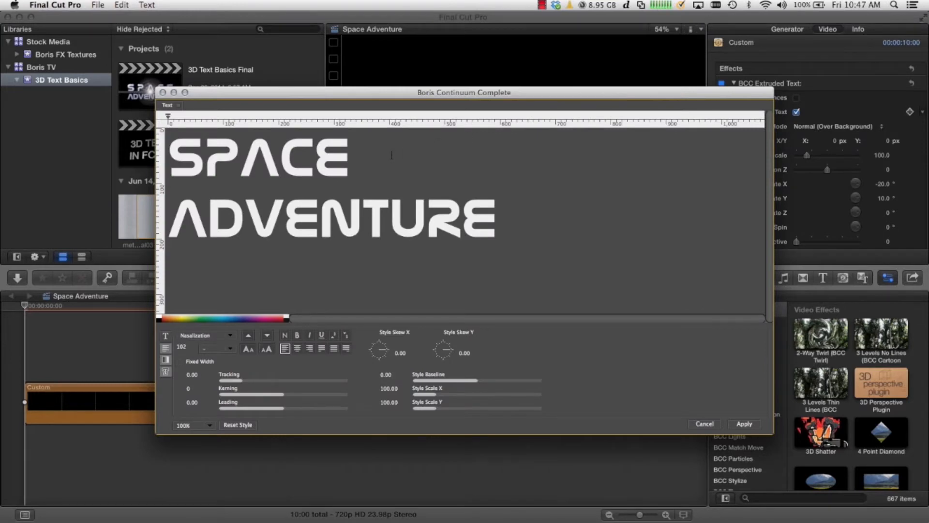
pyautogui.moveTo(372, 154); pyautogui.dragTo(167, 157)
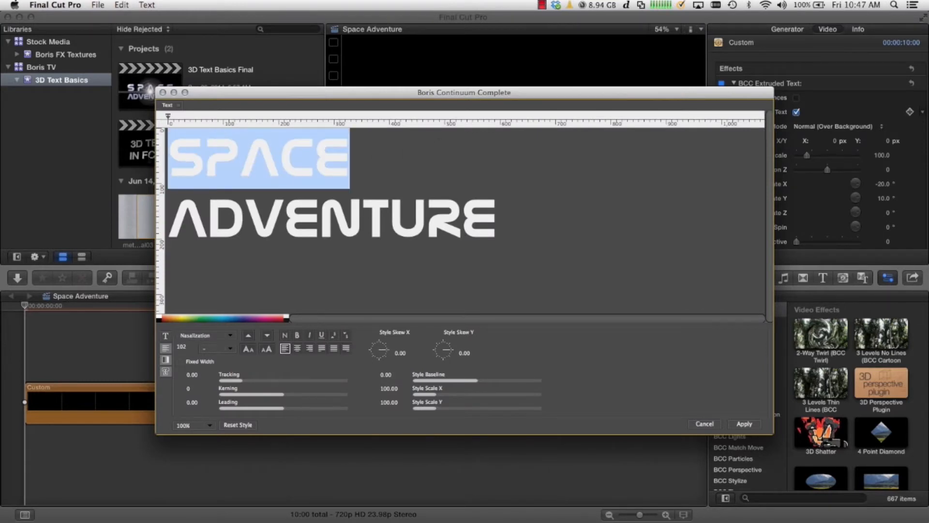
pyautogui.click(333, 348)
pyautogui.moveTo(283, 408); pyautogui.dragTo(247, 412)
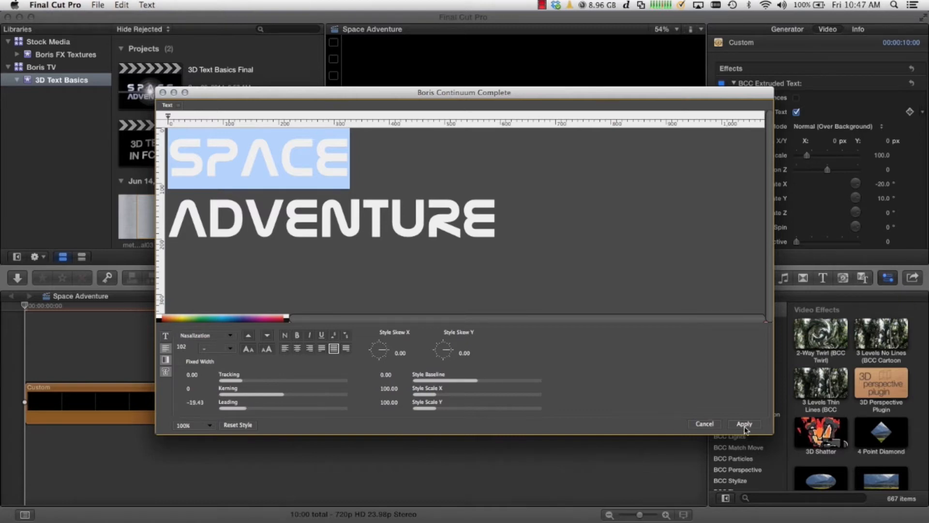
pyautogui.click(744, 426)
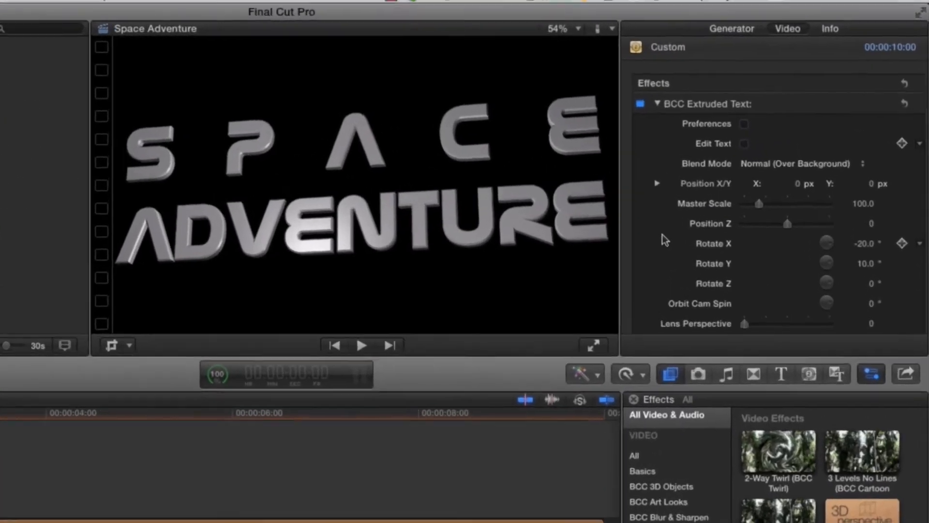
# - Enlarge the title to a master scale of 267 and show the viewer at 100%
pyautogui.scroll(-2, 740, 182)
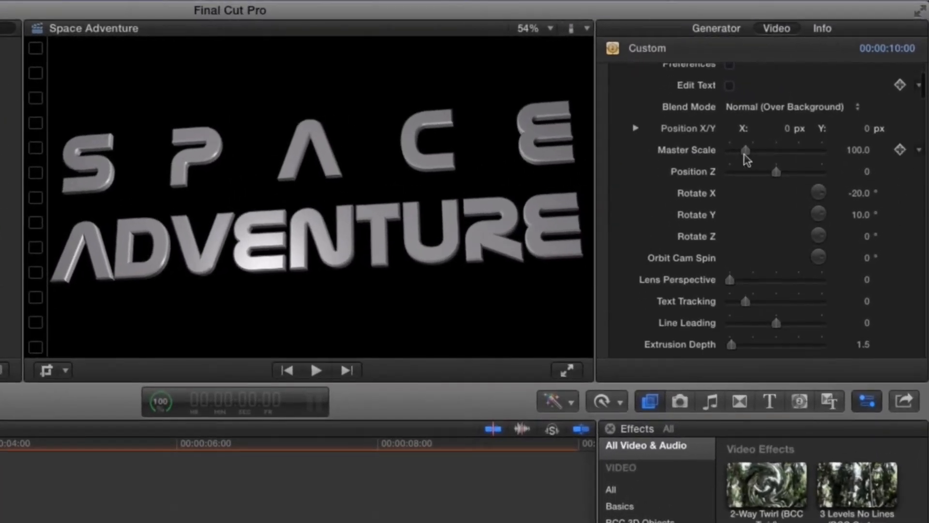
pyautogui.moveTo(748, 152); pyautogui.dragTo(771, 152)
pyautogui.click(551, 29)
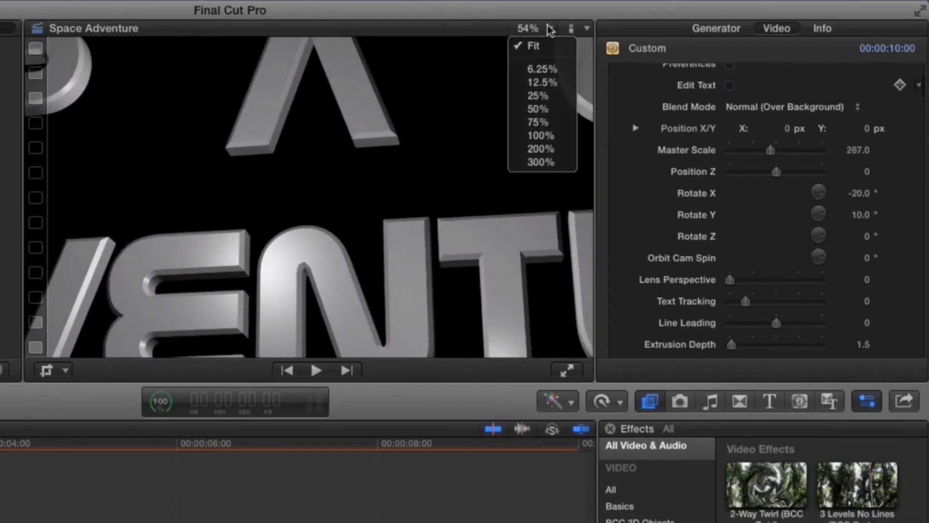
pyautogui.click(540, 136)
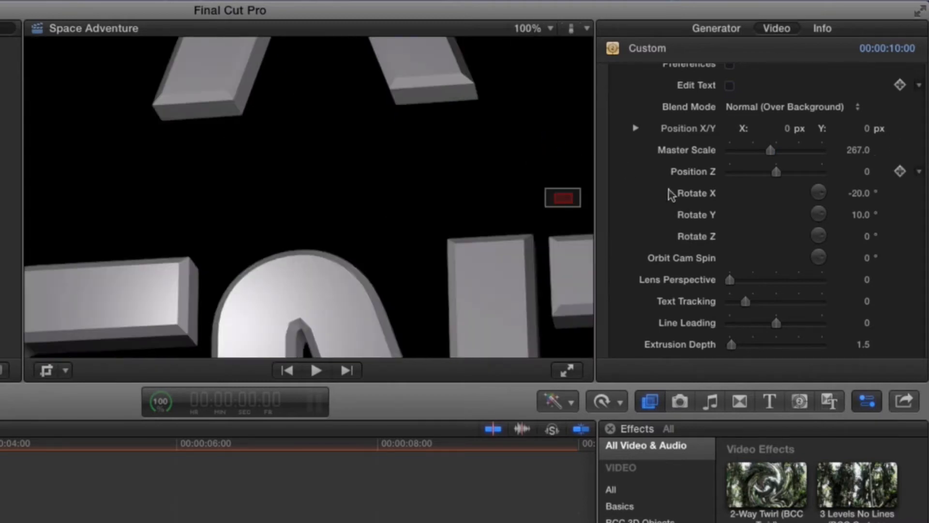
# - Rotate the title to 15° on X and 60° on Y, and bring the lower letters into view
pyautogui.click(859, 193)
pyautogui.write('15')
pyautogui.press('Return')
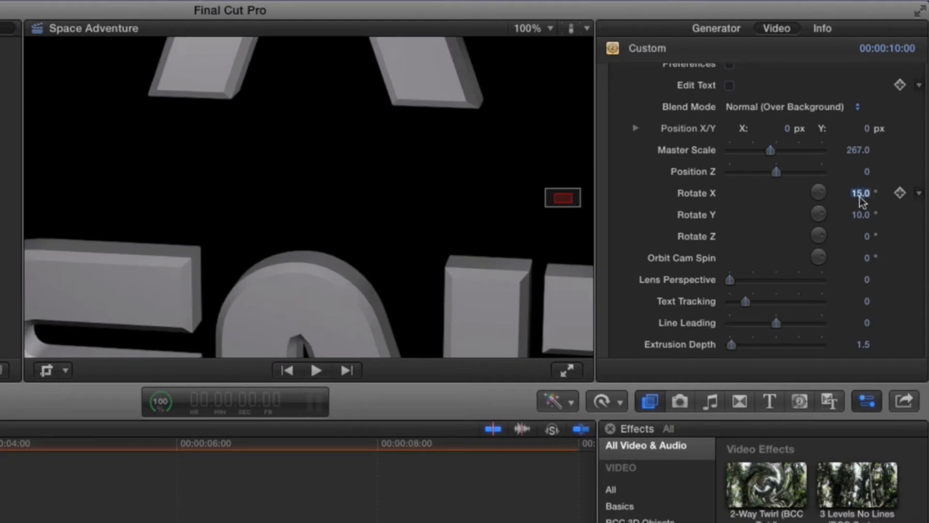
pyautogui.click(859, 217)
pyautogui.write('60')
pyautogui.press('Return')
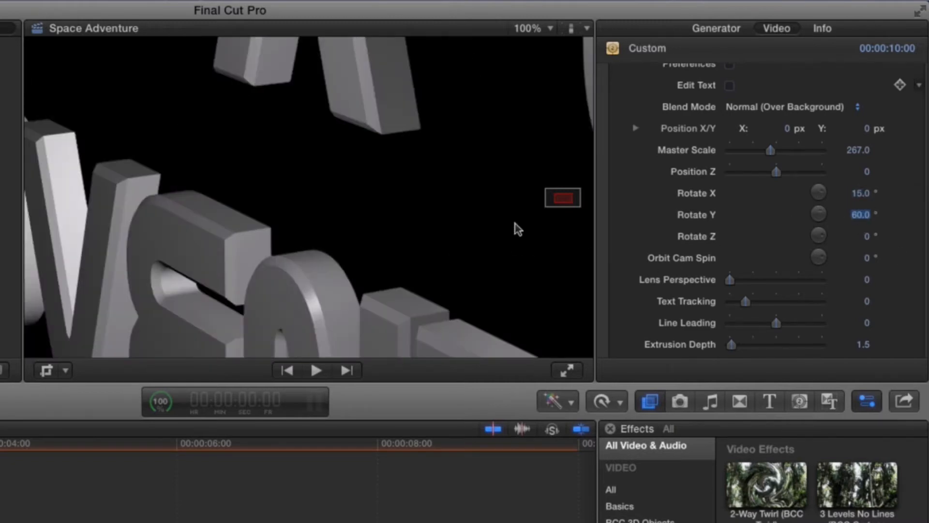
pyautogui.moveTo(566, 202); pyautogui.dragTo(565, 208)
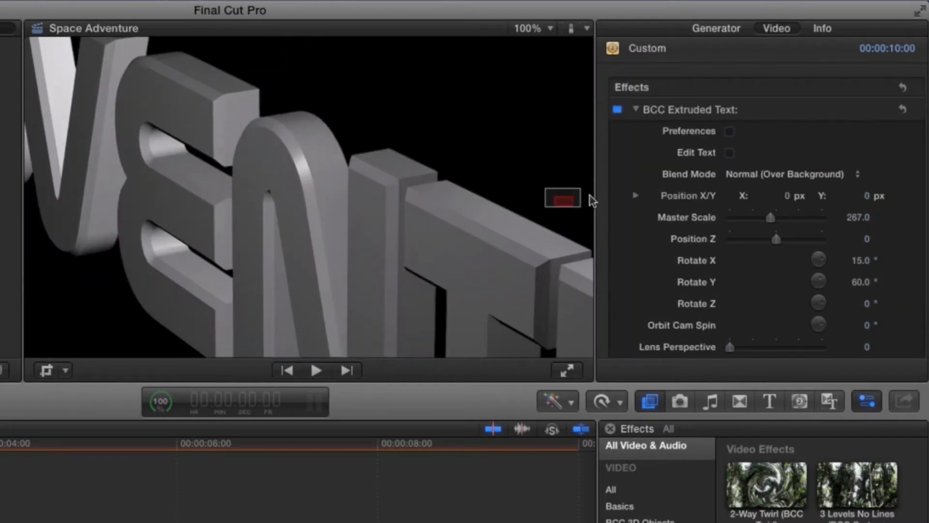
# - Deepen the letters by setting the extrusion depth to 5
pyautogui.scroll(-5, 639, 269)
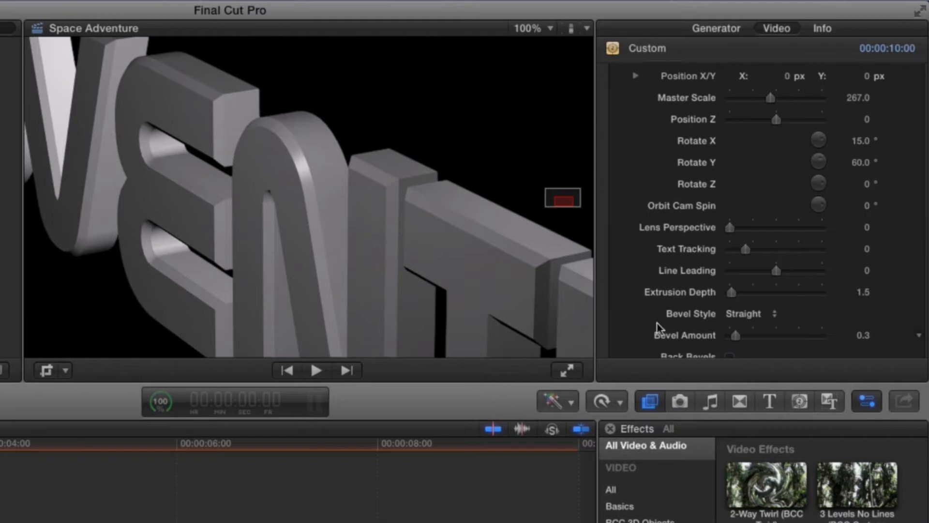
pyautogui.scroll(-3, 653, 290)
pyautogui.scroll(-2, 653, 290)
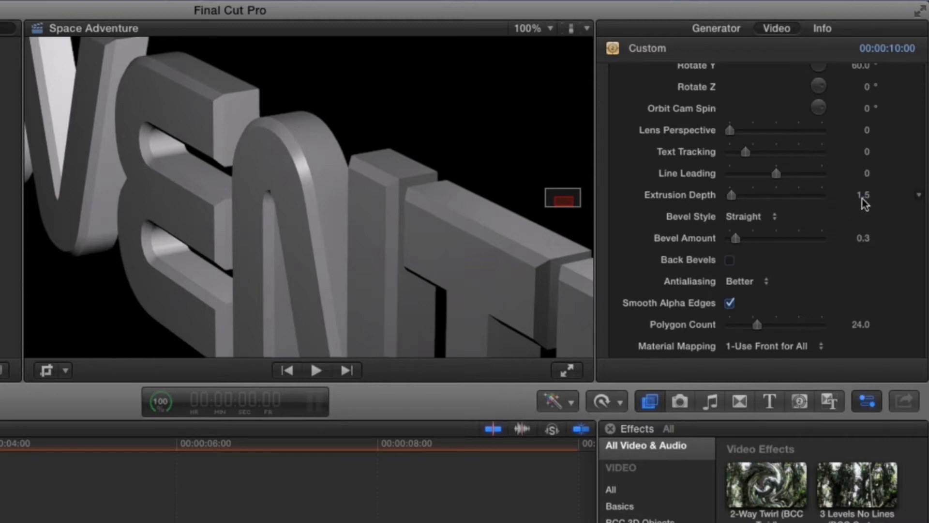
pyautogui.moveTo(732, 198); pyautogui.dragTo(735, 200)
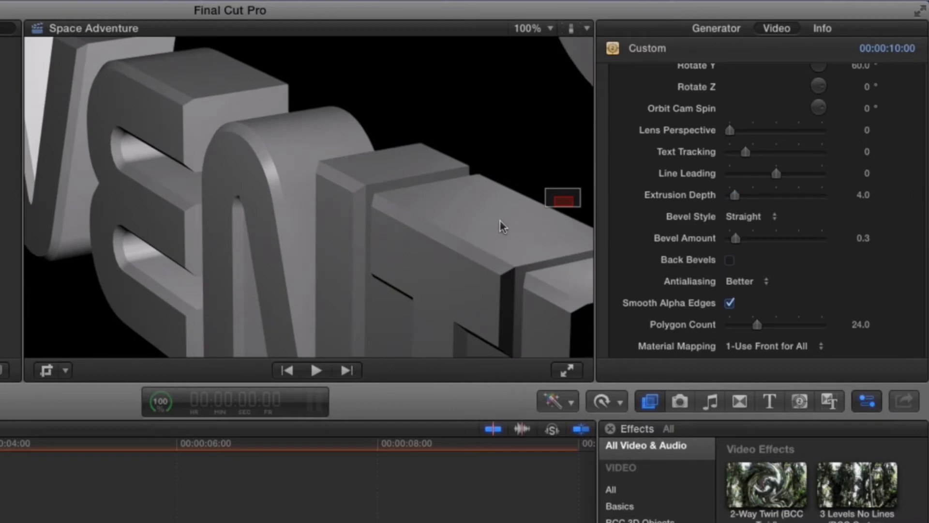
pyautogui.click(860, 198)
pyautogui.write('5')
pyautogui.press('Return')
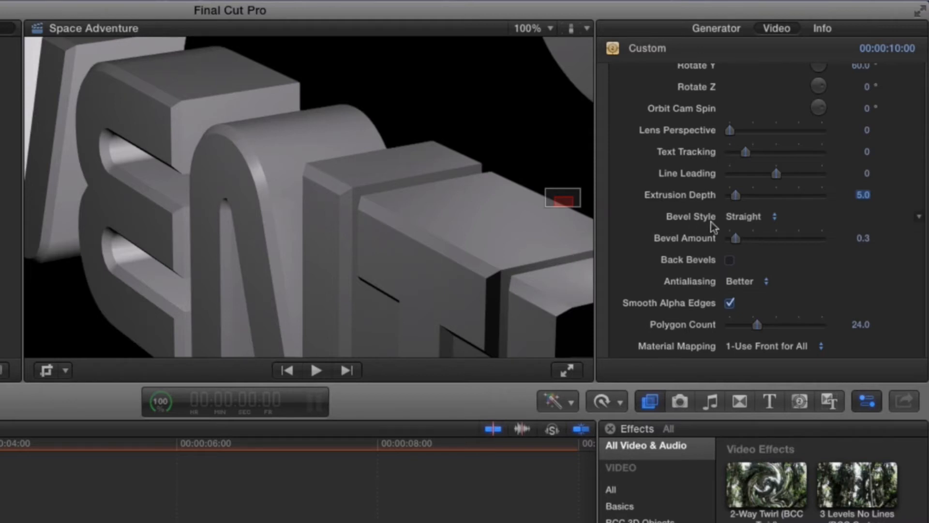
# - Try the Convex and Concave bevel styles on the letters, and return the bevel style to Straight
pyautogui.click(734, 222)
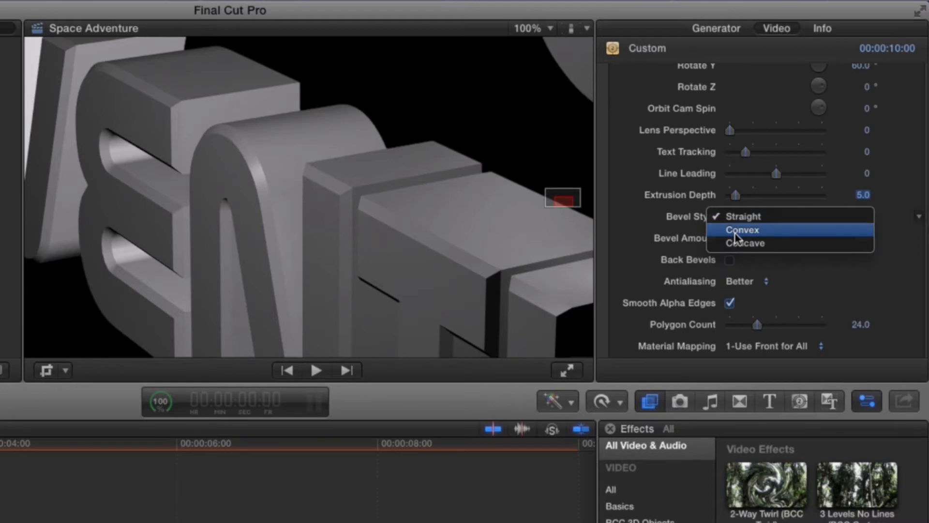
pyautogui.click(735, 230)
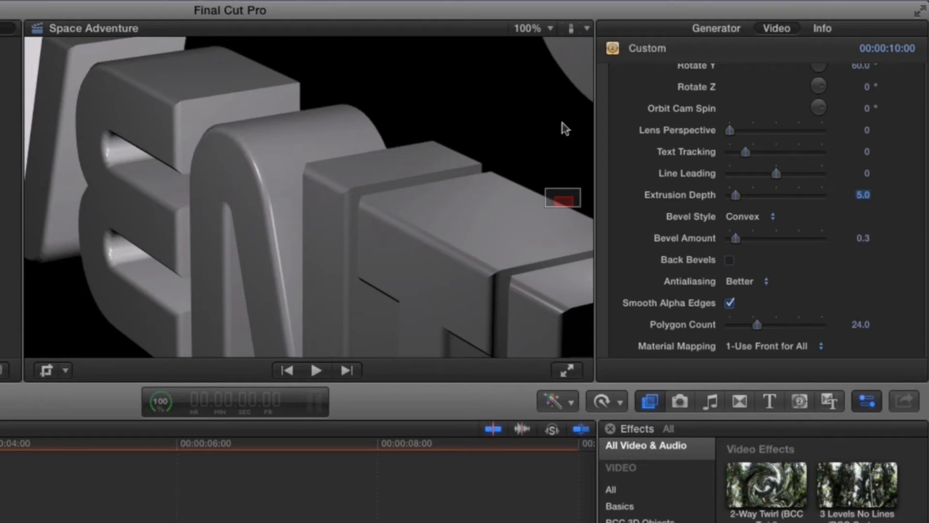
pyautogui.click(758, 217)
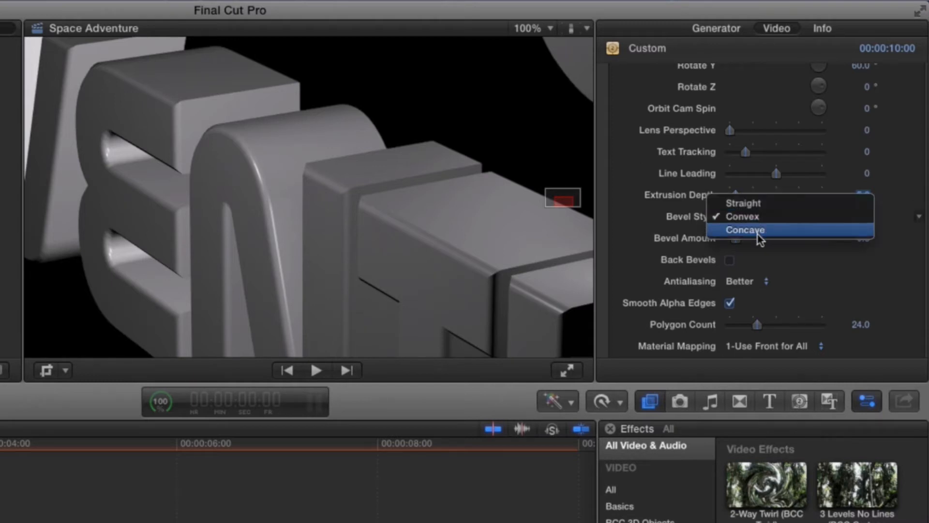
pyautogui.click(758, 231)
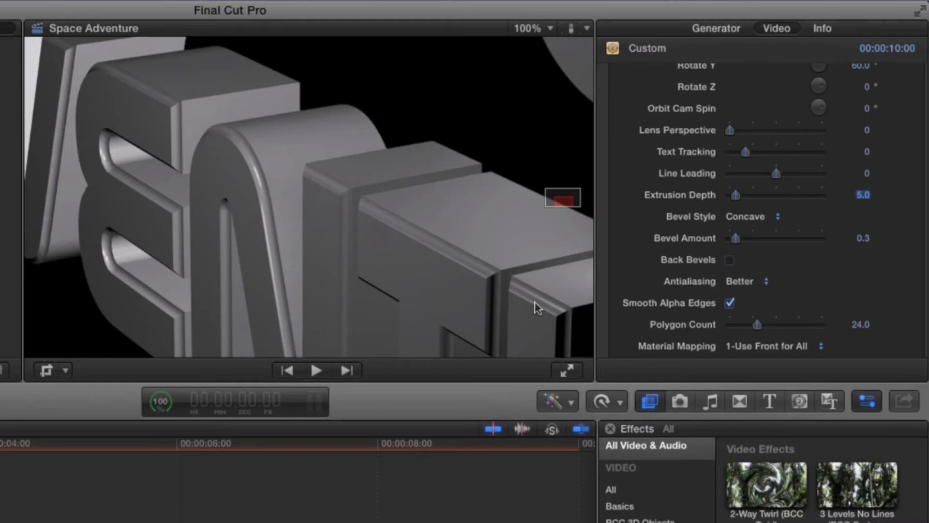
pyautogui.click(753, 217)
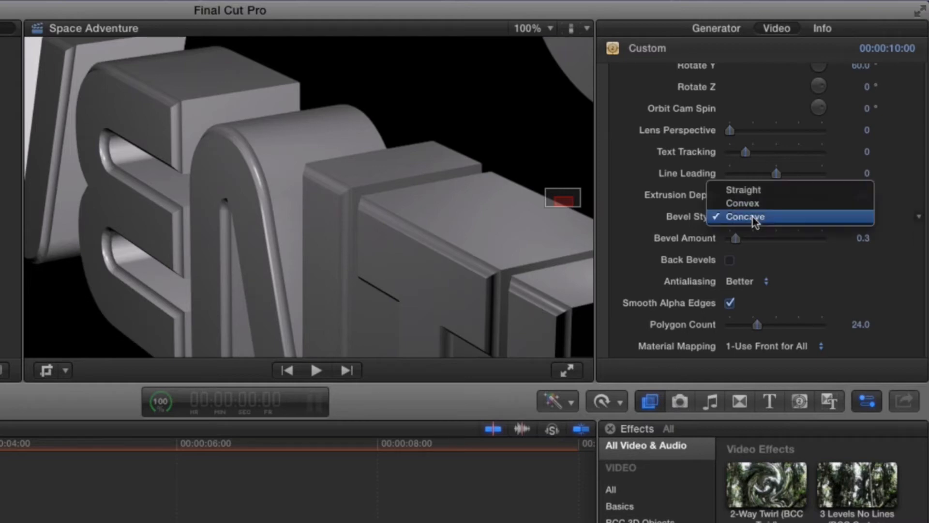
pyautogui.click(755, 192)
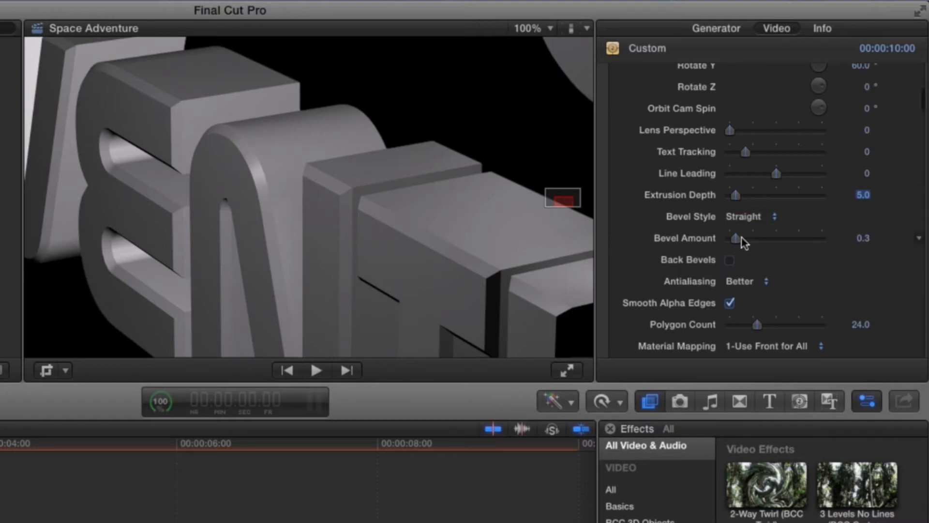
# - Set the bevel amount to 0.5, and turn the back bevels on and off again to compare
pyautogui.moveTo(739, 239)
pyautogui.mouseDown()
pyautogui.moveTo(757, 241)
pyautogui.moveTo(738, 242)
pyautogui.mouseUp()
pyautogui.click(864, 240)
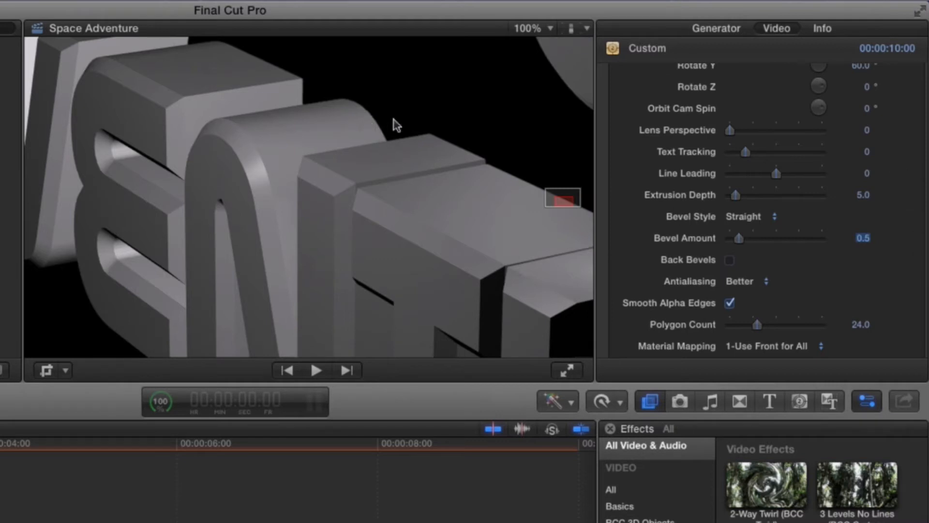
pyautogui.click(728, 261)
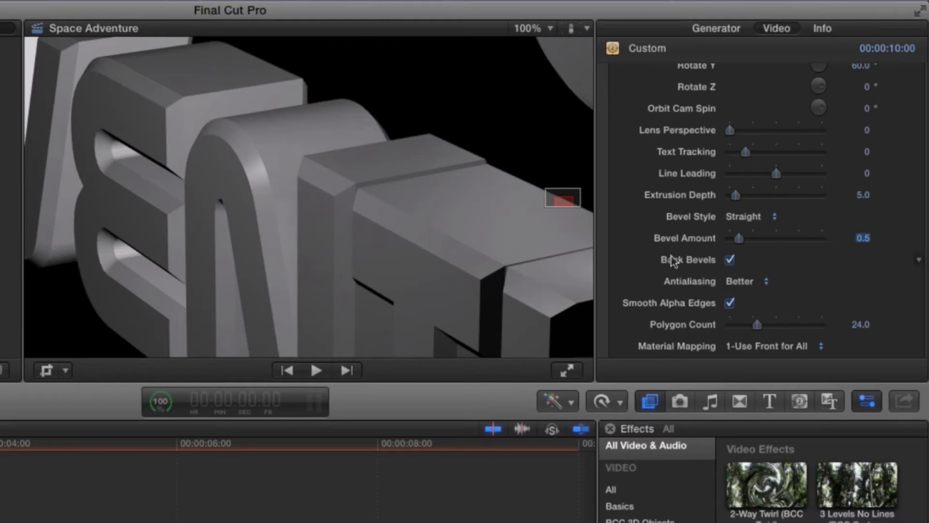
pyautogui.click(730, 261)
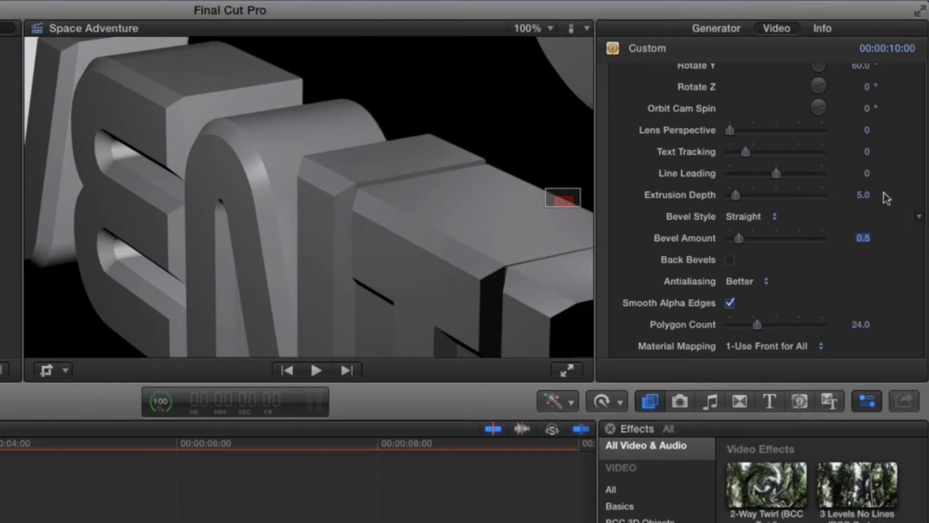
pyautogui.scroll(3, 866, 169)
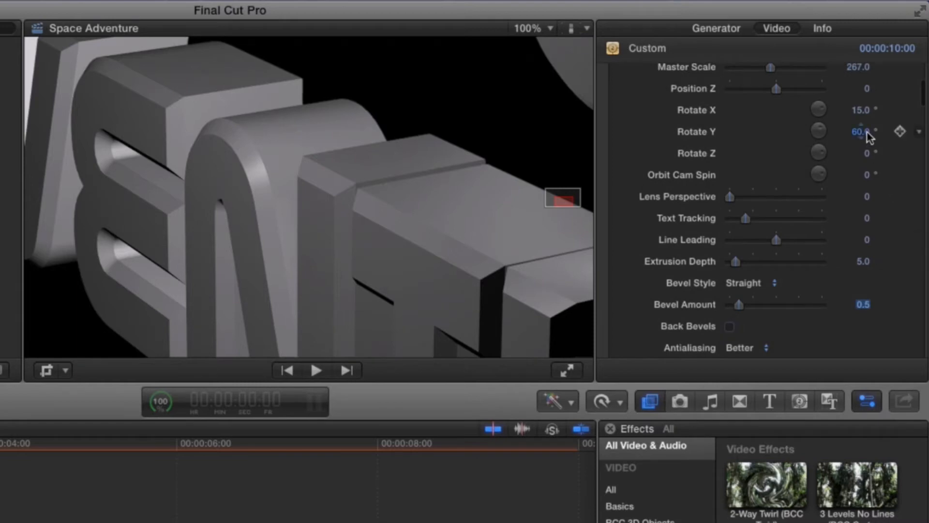
# - Turn the title to 122° on Y to enable its back bevels, and set the Y rotation back to 60°
pyautogui.doubleClick(861, 132)
pyautogui.moveTo(861, 131); pyautogui.dragTo(861, 101)
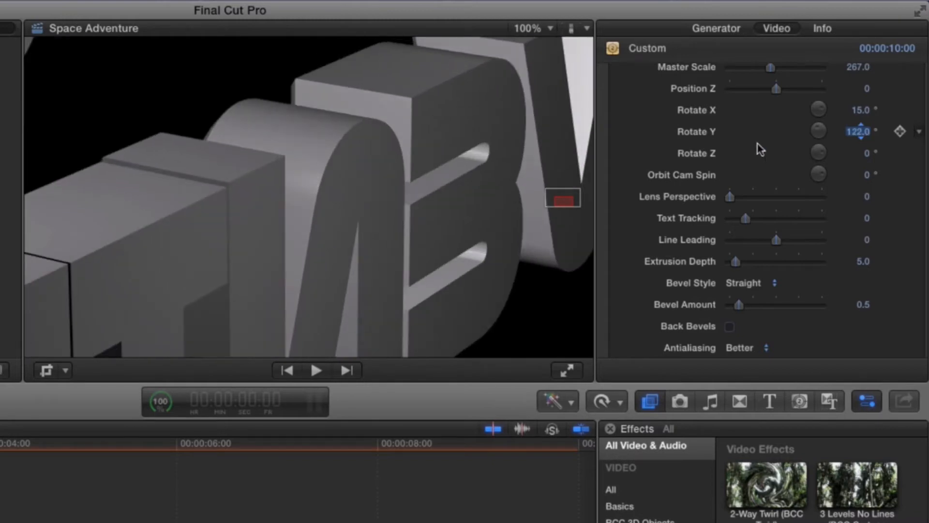
pyautogui.click(730, 326)
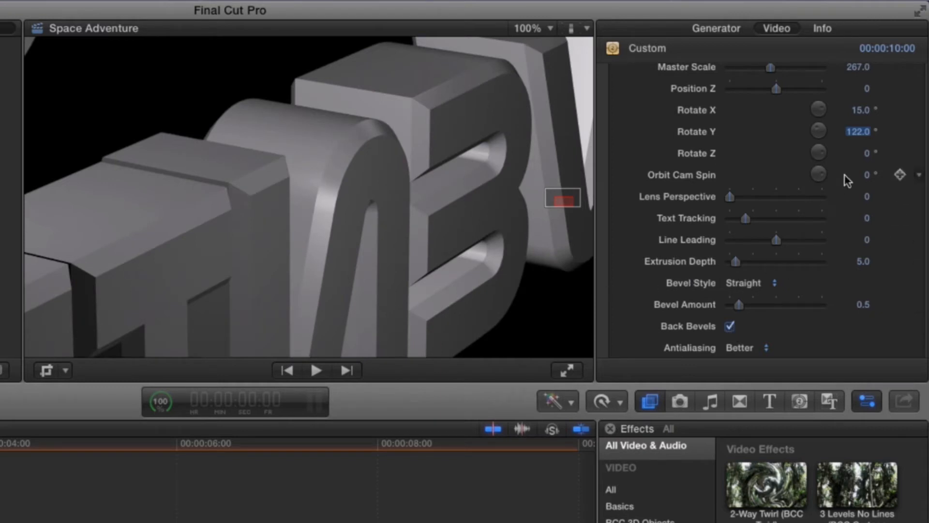
pyautogui.scroll(3, 908, 140)
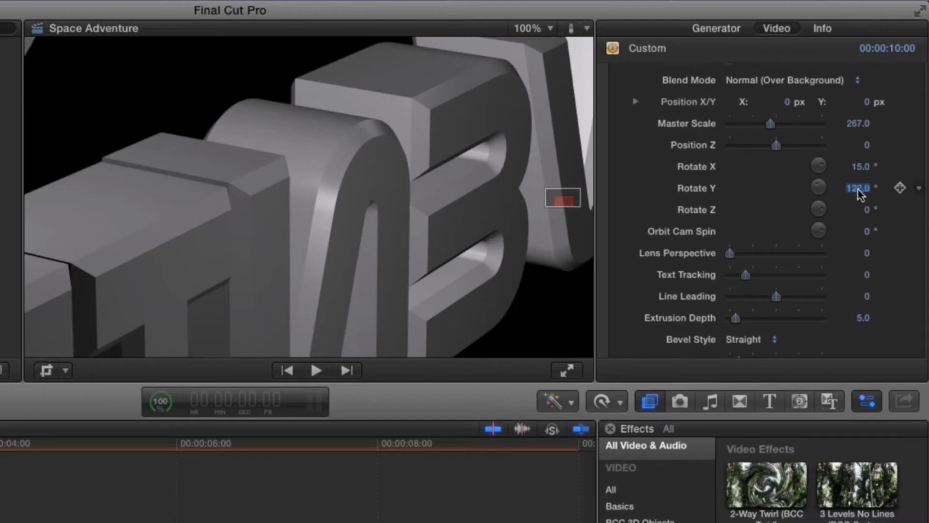
pyautogui.write('60')
pyautogui.press('Return')
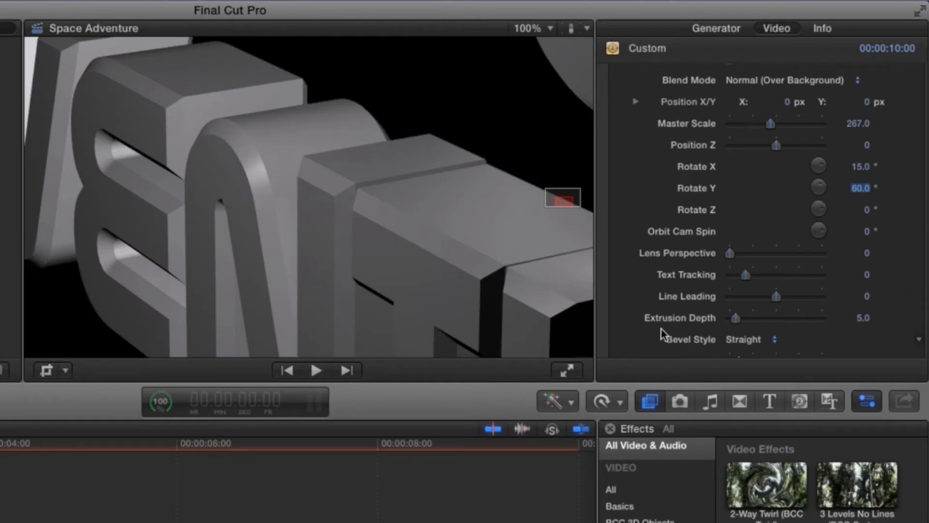
# - Review the antialiasing quality choices, and turn smooth alpha edges off and on again to compare
pyautogui.scroll(-10, 635, 331)
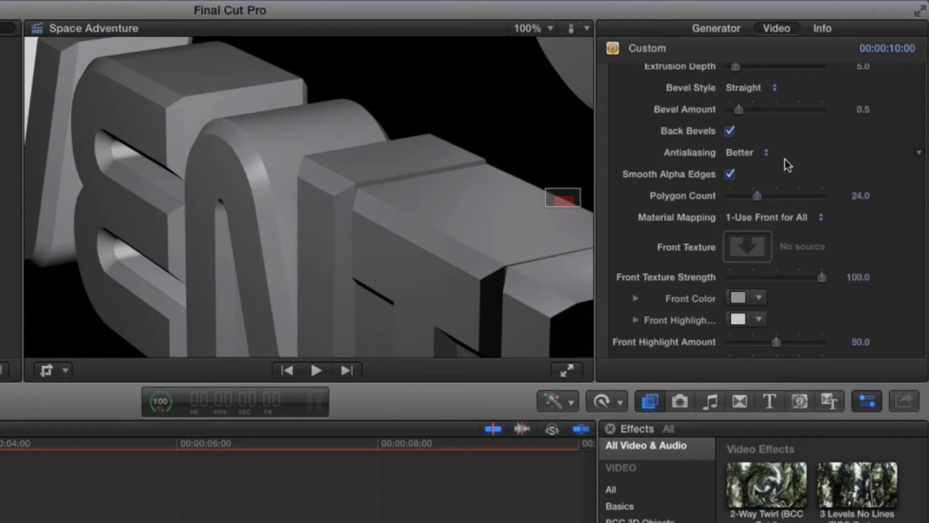
pyautogui.click(767, 153)
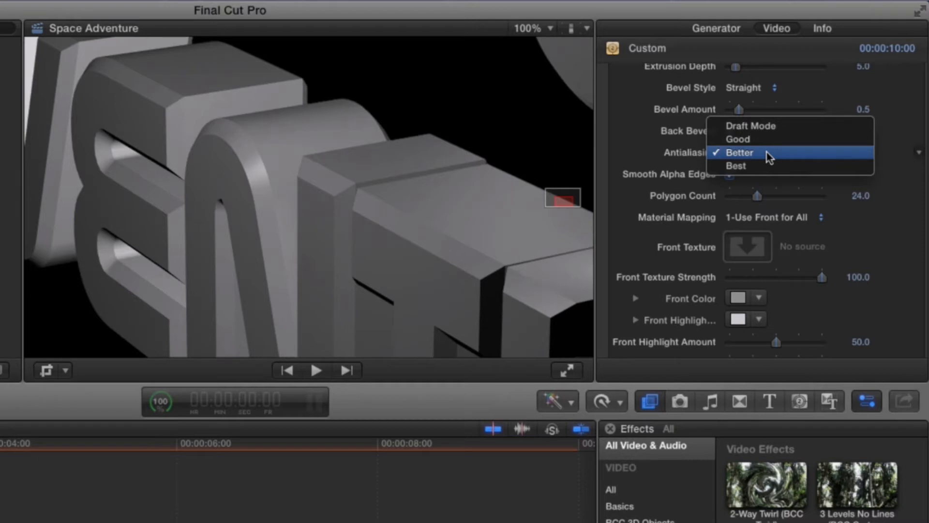
pyautogui.click(634, 136)
pyautogui.click(730, 174)
pyautogui.click(730, 174)
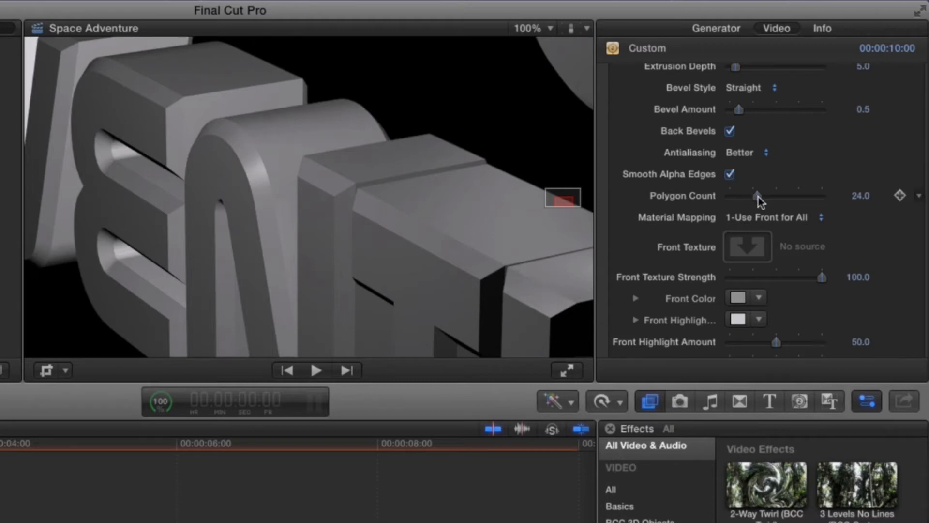
# - Lower the polygon count to 0 to compare the letter curves, and restore it to 24
pyautogui.moveTo(758, 196); pyautogui.dragTo(727, 202)
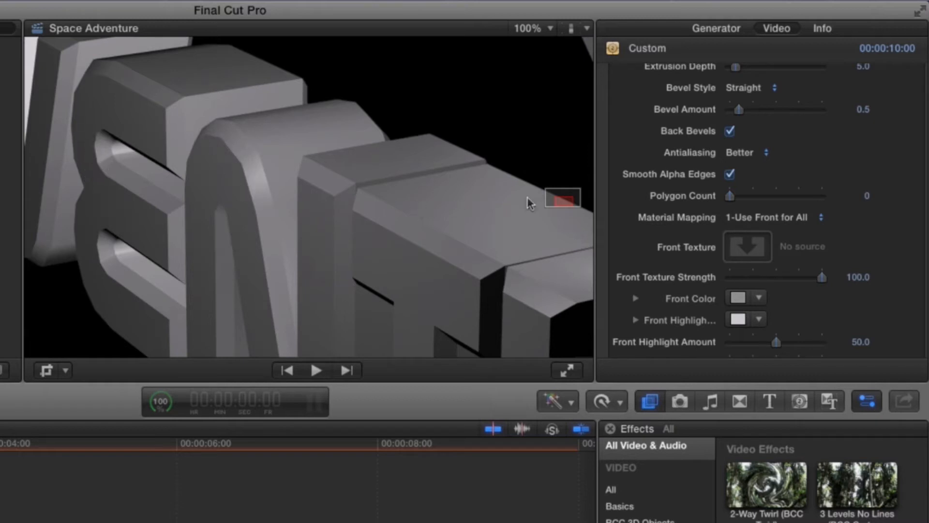
pyautogui.moveTo(730, 200); pyautogui.dragTo(758, 198)
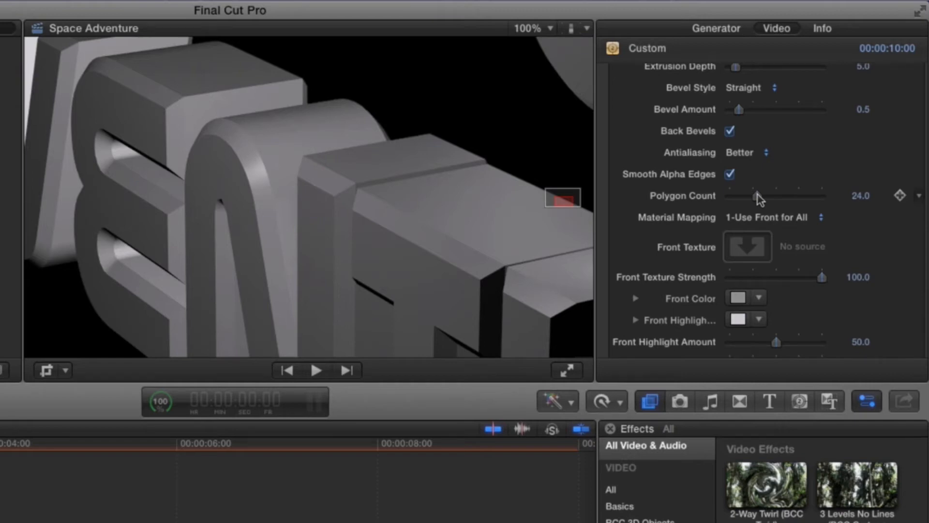
pyautogui.scroll(-3, 629, 228)
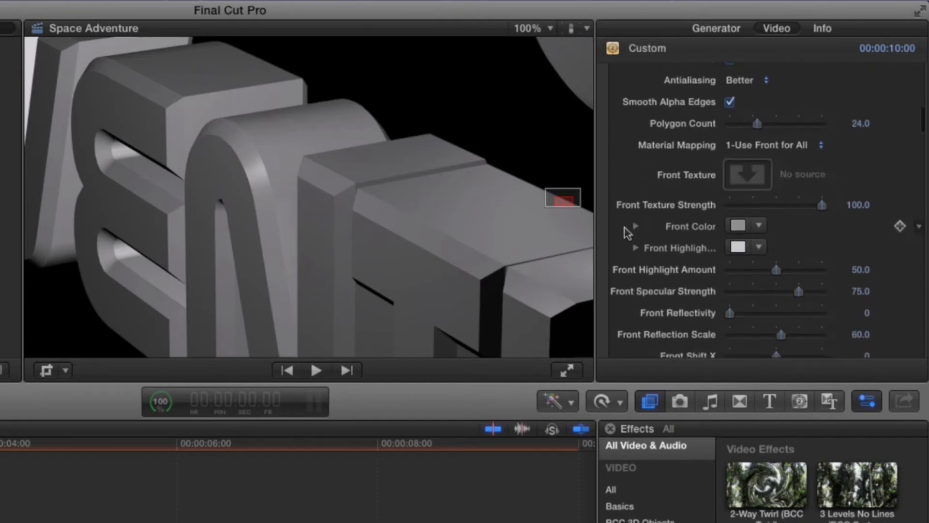
pyautogui.scroll(-2, 628, 233)
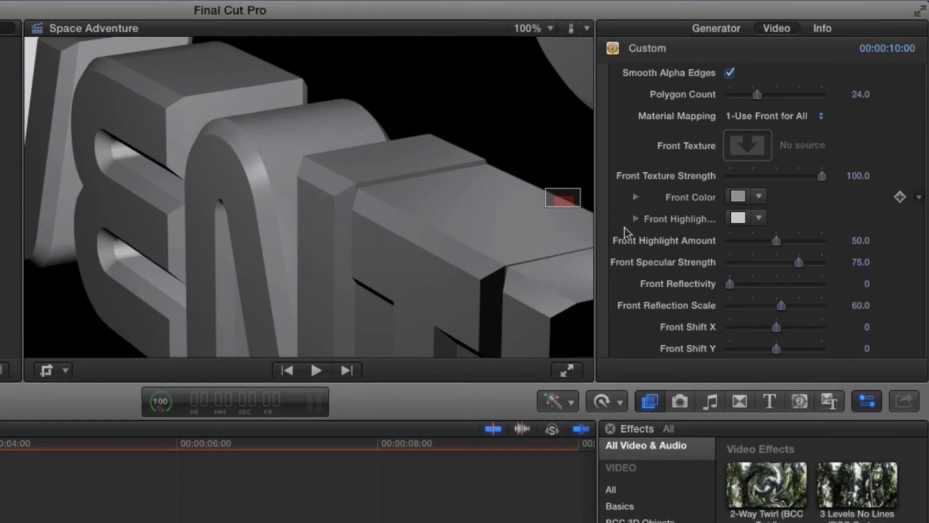
# - Fit the whole frame in the viewer and reduce the title's master scale to 149
pyautogui.click(542, 30)
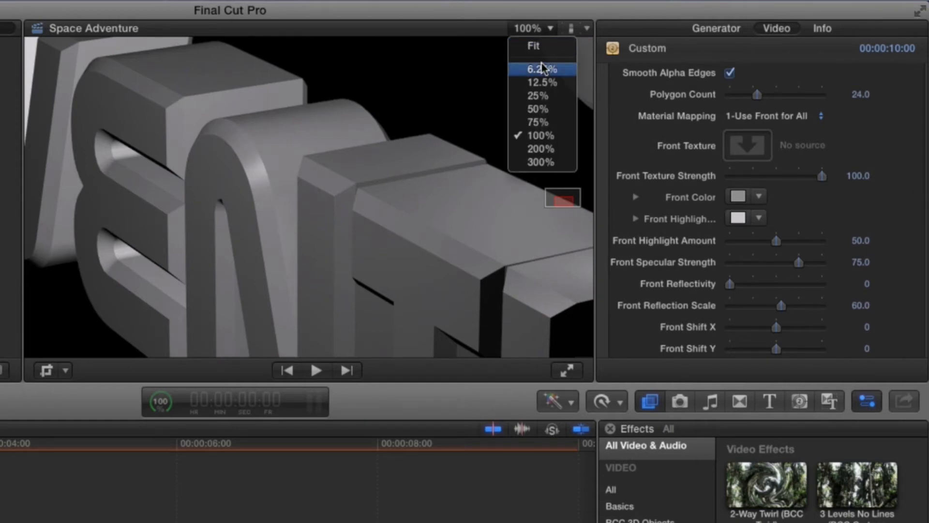
pyautogui.click(540, 48)
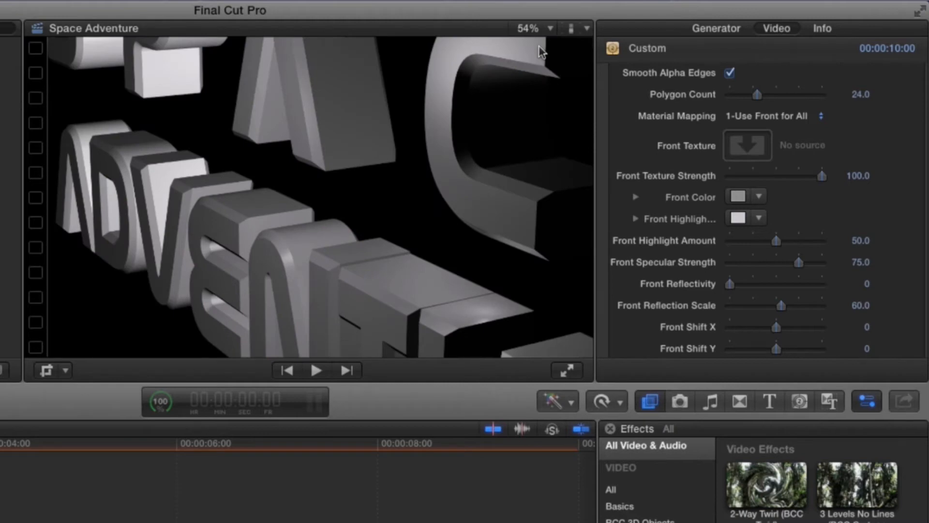
pyautogui.scroll(10, 627, 133)
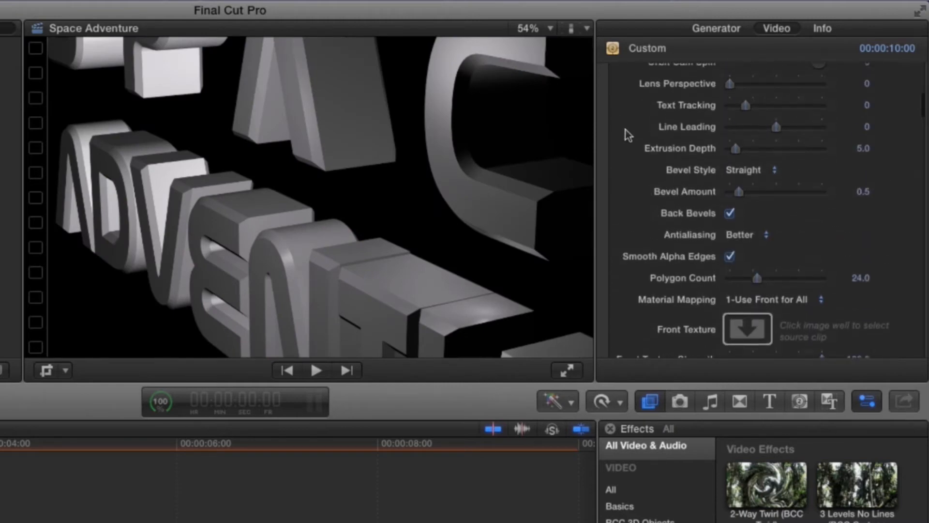
pyautogui.scroll(4, 627, 133)
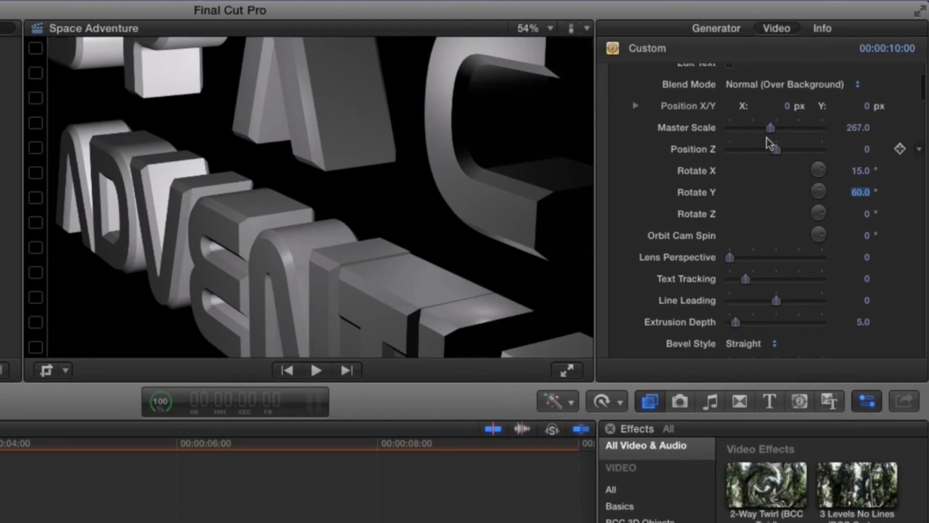
pyautogui.moveTo(771, 129)
pyautogui.mouseDown()
pyautogui.moveTo(725, 134)
pyautogui.moveTo(755, 136)
pyautogui.mouseUp()
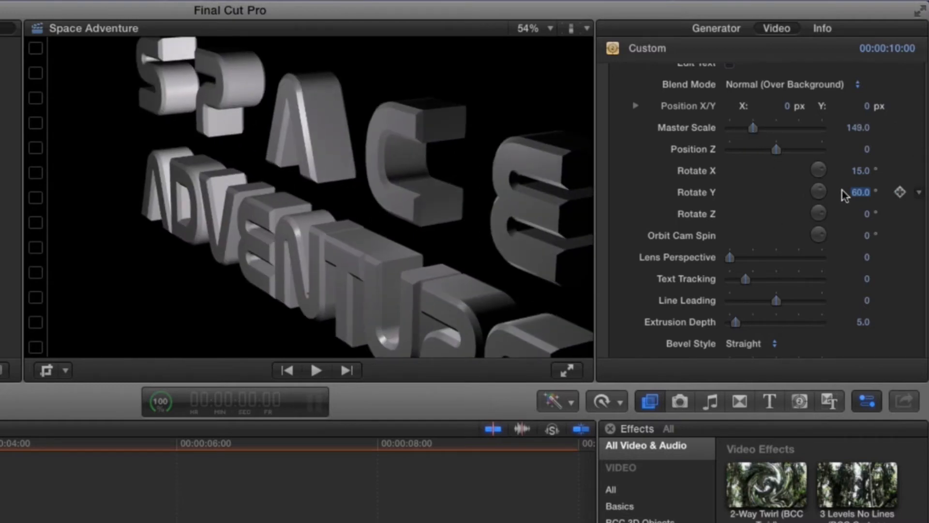
# - Set the title's Y rotation to 15° and its master scale to 80
pyautogui.write('15')
pyautogui.press('Return')
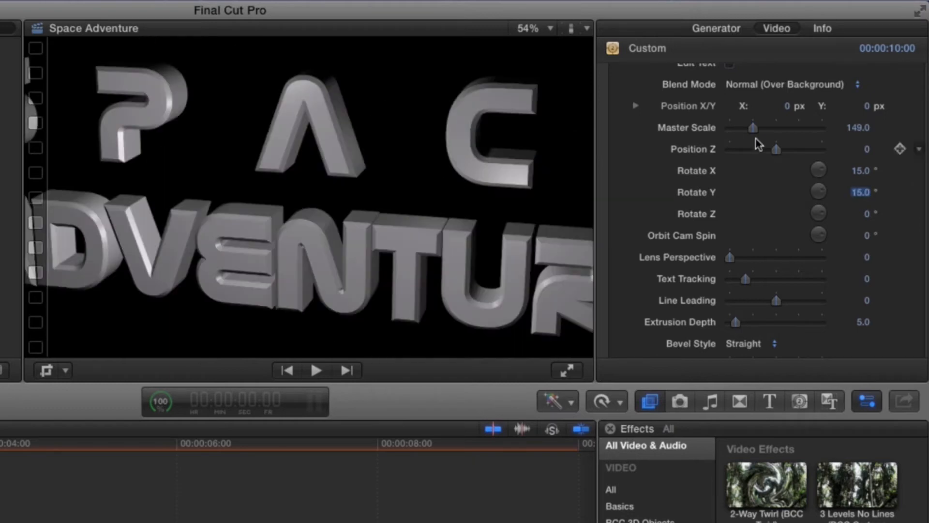
pyautogui.click(855, 129)
pyautogui.write('80')
pyautogui.press('Return')
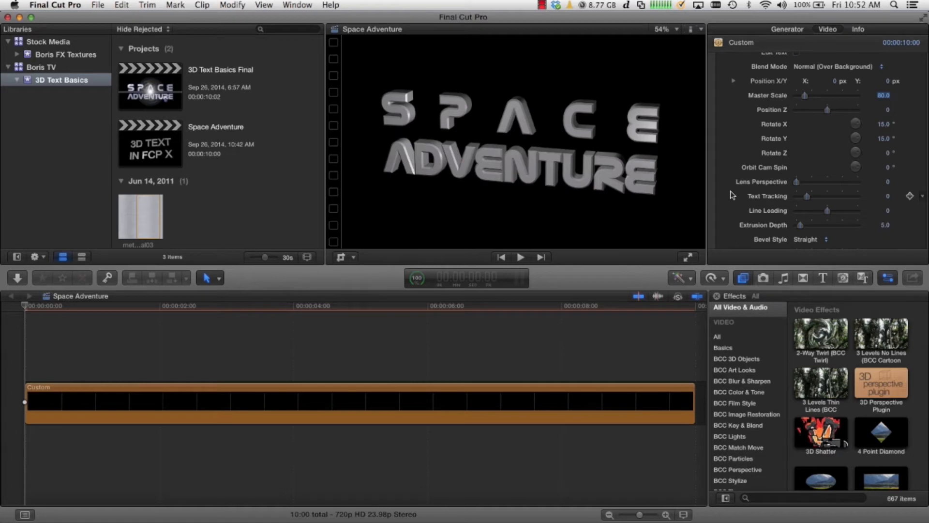
# - Open the Boris FX Textures event in the Stock Media library to examine the available texture images
pyautogui.scroll(-15, 730, 195)
pyautogui.scroll(-2, 732, 194)
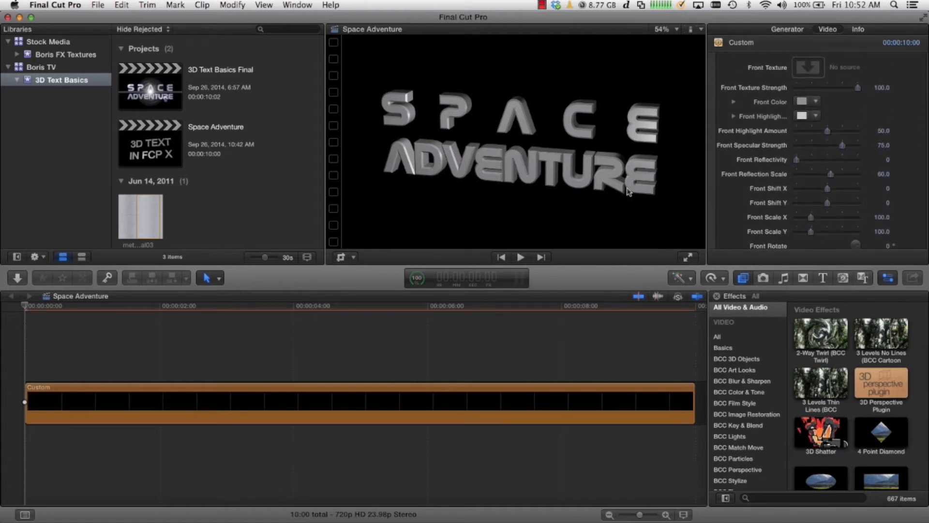
pyautogui.click(47, 44)
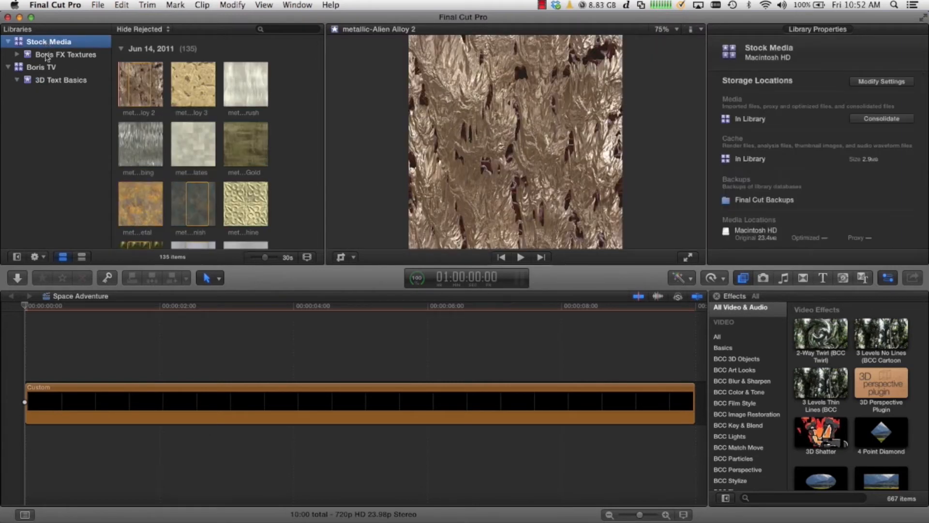
pyautogui.click(47, 56)
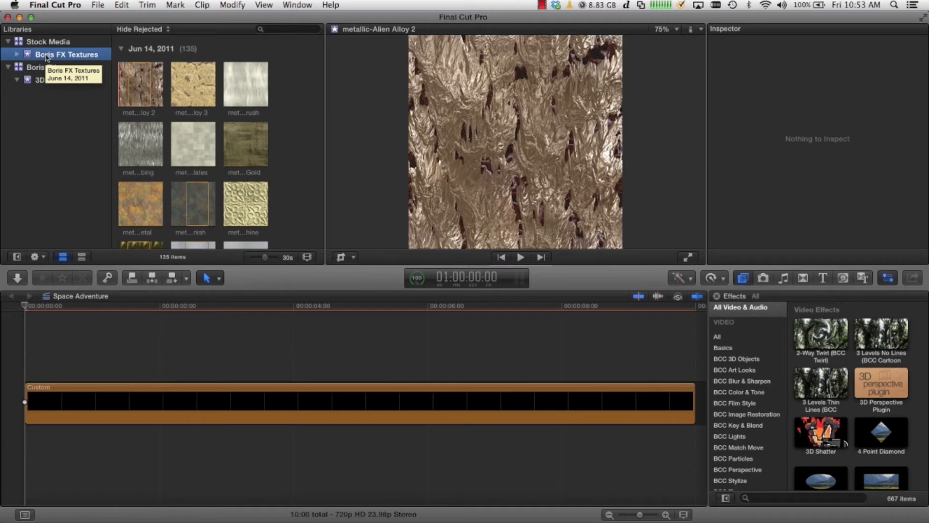
pyautogui.click(234, 194)
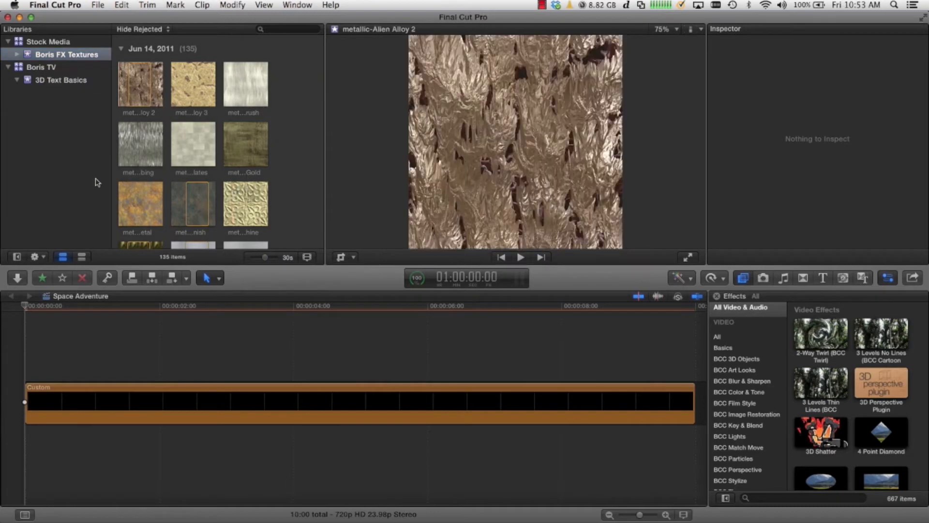
# - Locate the Custom Textures folder under BCC Presets 9 in the media import window, preview metallic-Alien Alloy 2.jpg, and close without importing
pyautogui.click(18, 278)
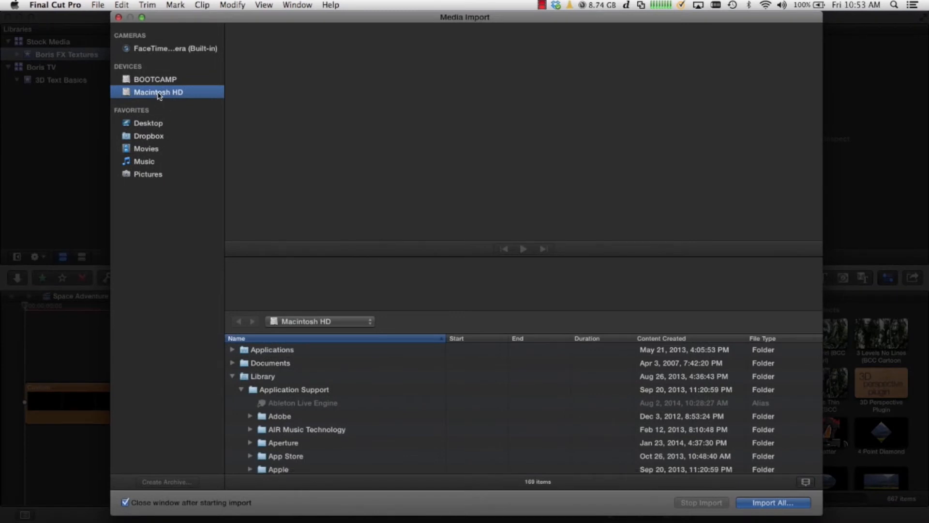
pyautogui.click(271, 391)
pyautogui.scroll(-4, 271, 393)
pyautogui.scroll(-3, 271, 394)
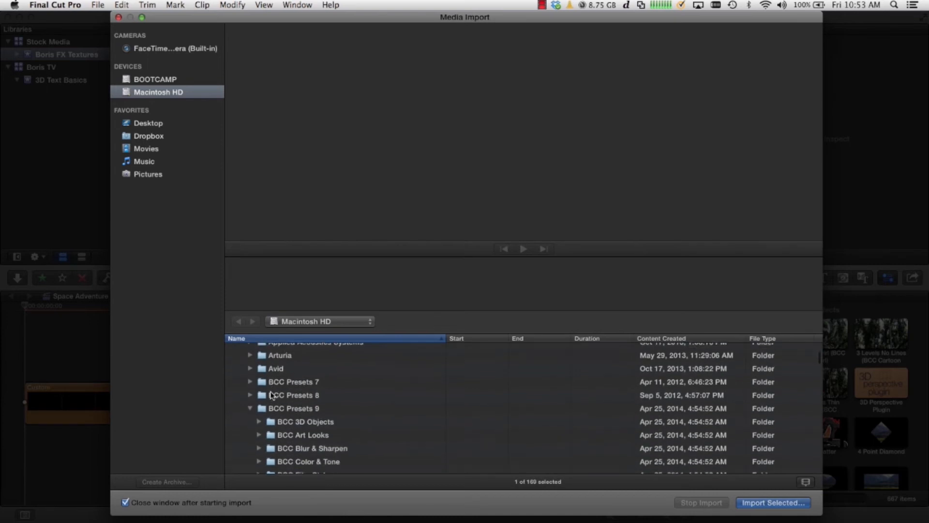
pyautogui.scroll(-6, 320, 416)
pyautogui.scroll(-2, 320, 416)
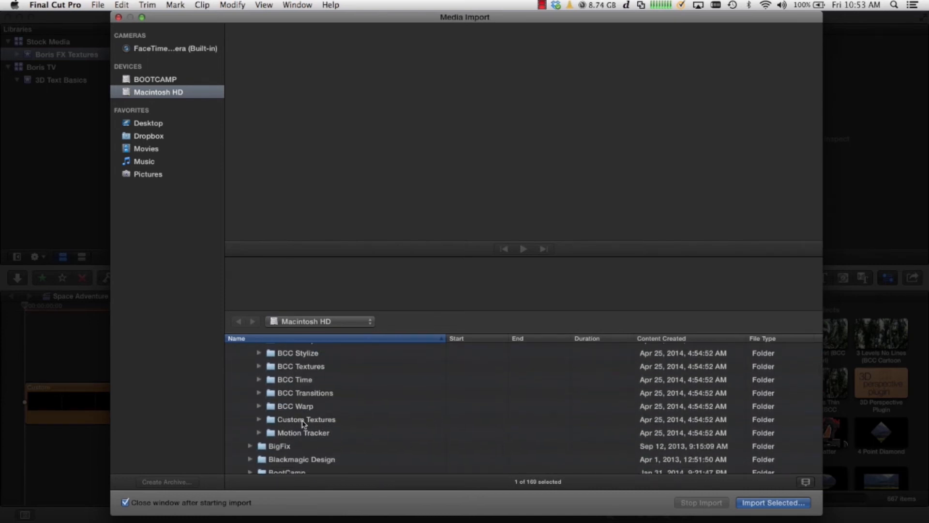
pyautogui.click(305, 420)
pyautogui.click(259, 419)
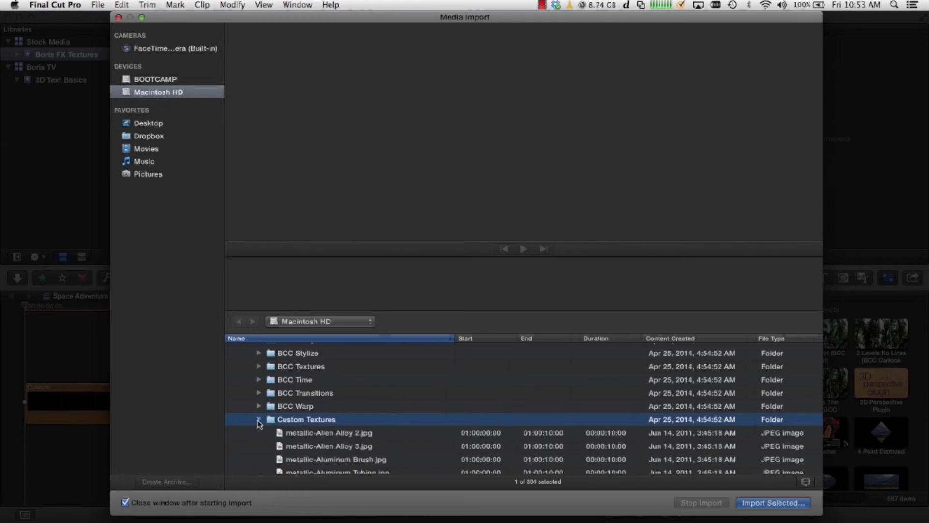
pyautogui.click(293, 435)
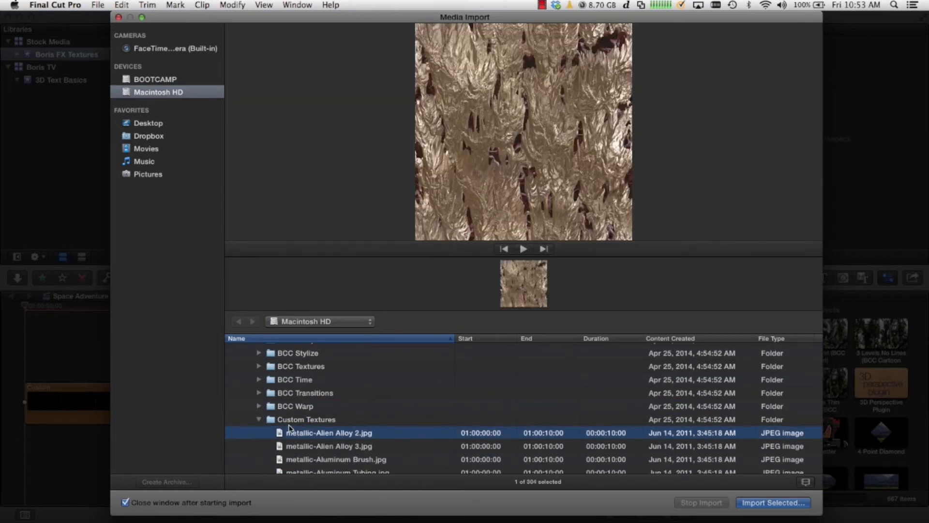
pyautogui.click(289, 420)
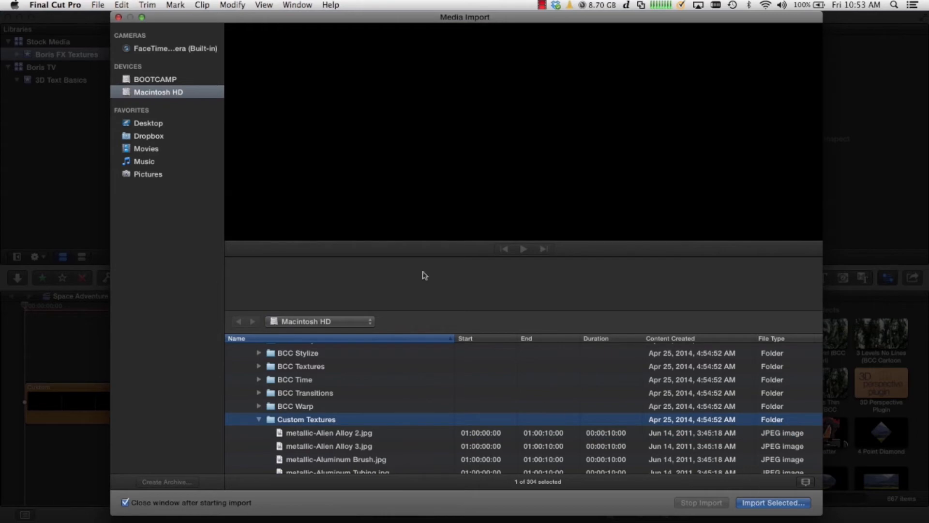
pyautogui.click(119, 17)
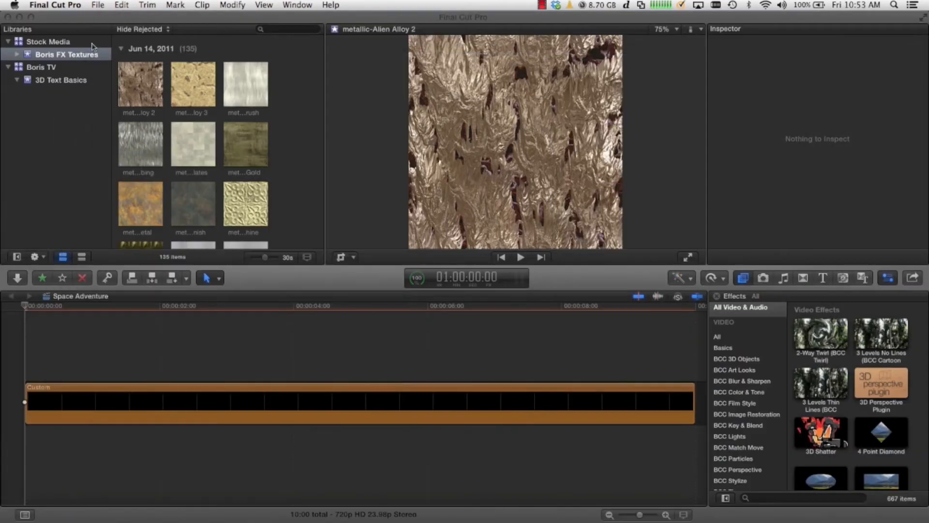
# - Return from the textures to the 3D Text Basics event and select the Custom title clip in the timeline
pyautogui.scroll(-10, 237, 163)
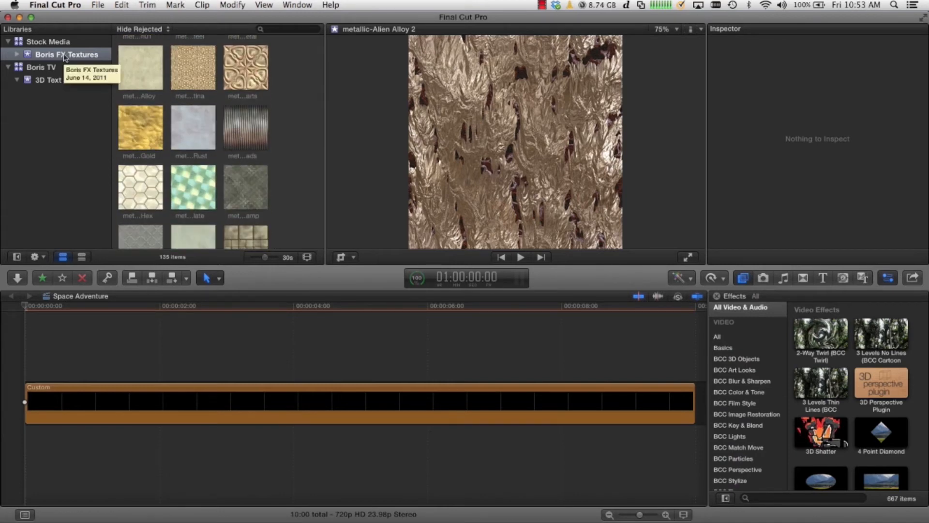
pyautogui.click(45, 82)
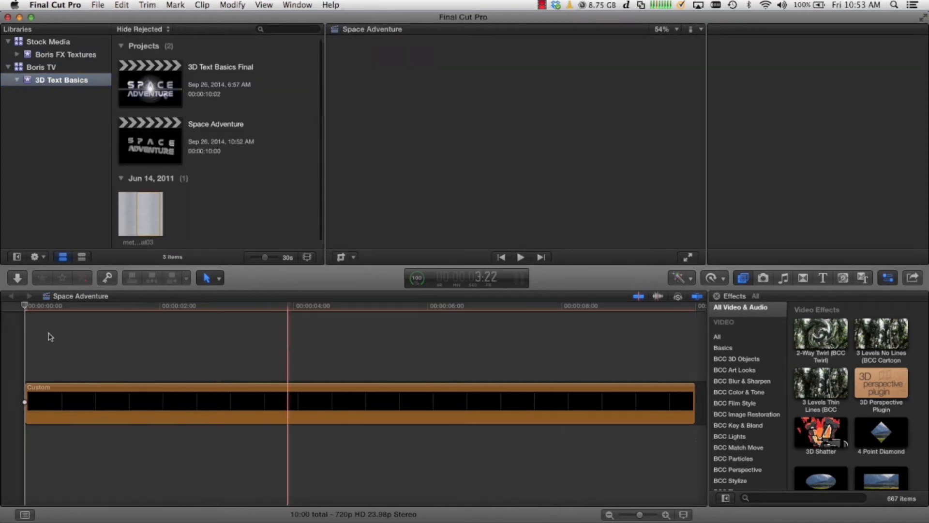
pyautogui.click(62, 393)
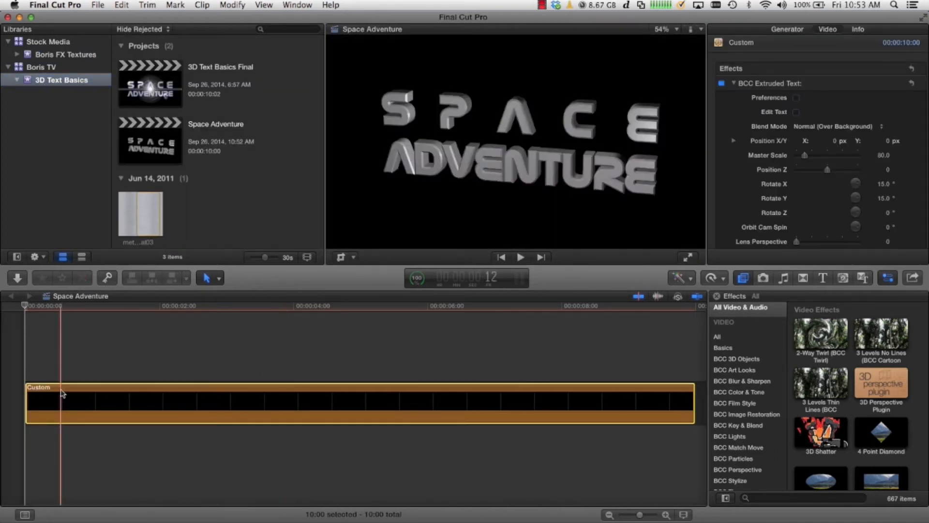
# - Set the title's Material Mapping to 2-Front=Back, Side=Bevel
pyautogui.scroll(-5, 784, 191)
pyautogui.scroll(-5, 785, 191)
pyautogui.scroll(-1, 785, 191)
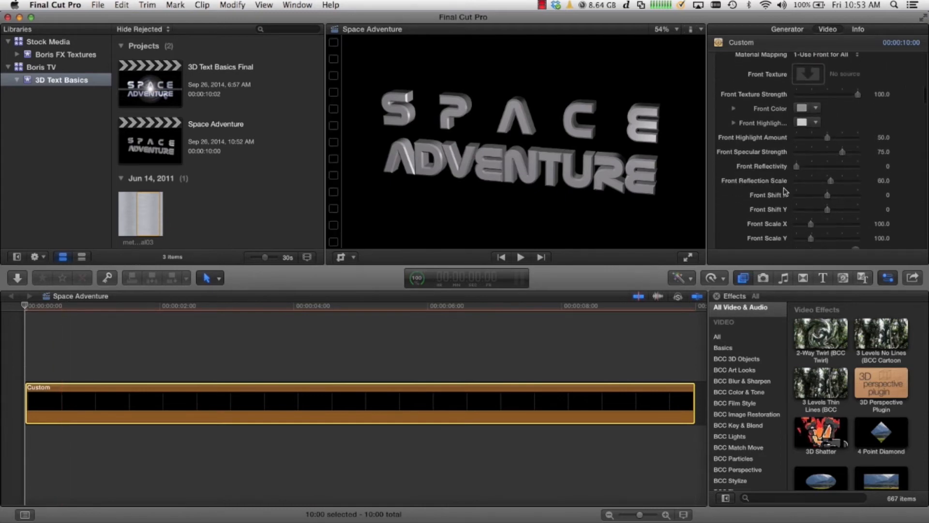
pyautogui.scroll(1, 918, 74)
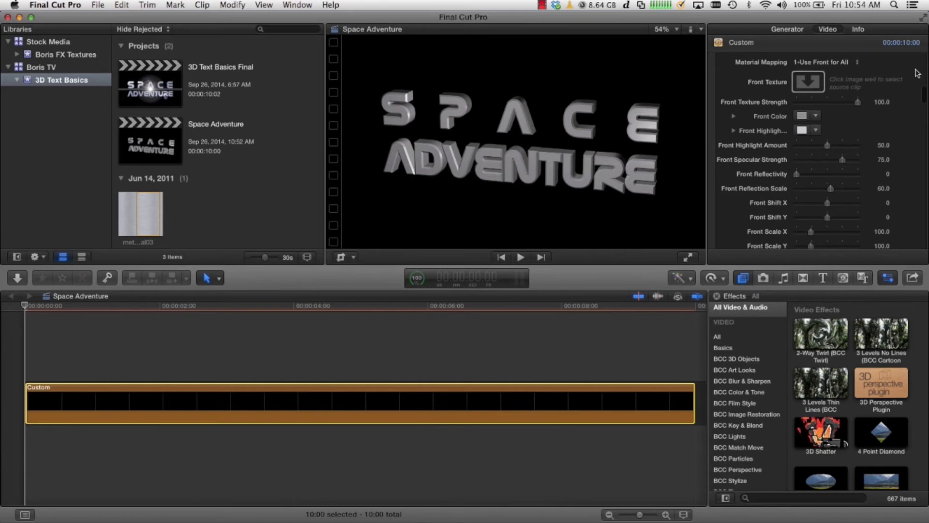
pyautogui.click(857, 62)
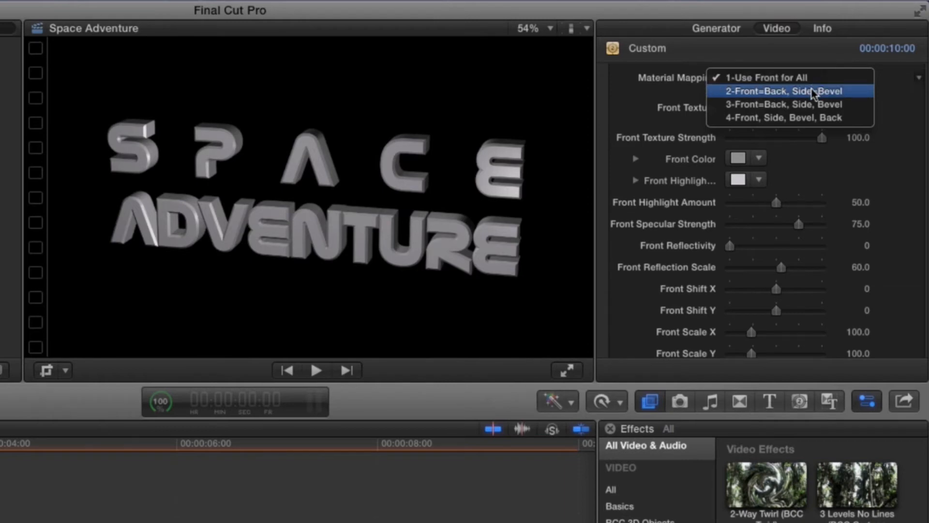
pyautogui.click(811, 89)
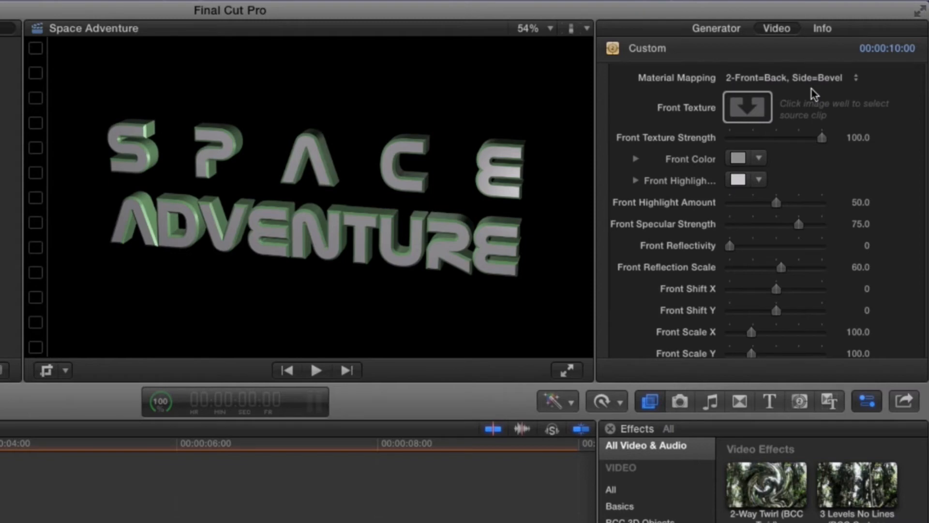
# - Apply metallic-brushedMetal03 from the Boris FX Textures event as the title's Front Texture
pyautogui.click(757, 109)
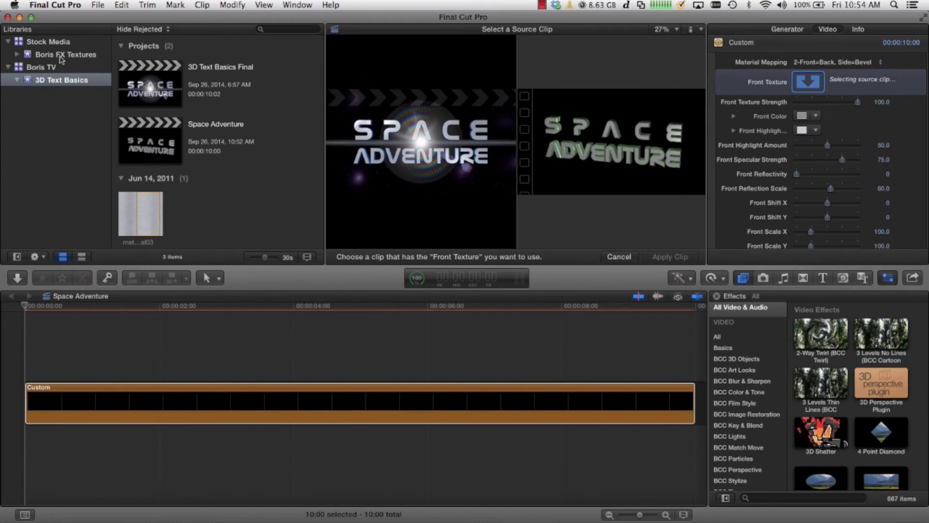
pyautogui.click(61, 56)
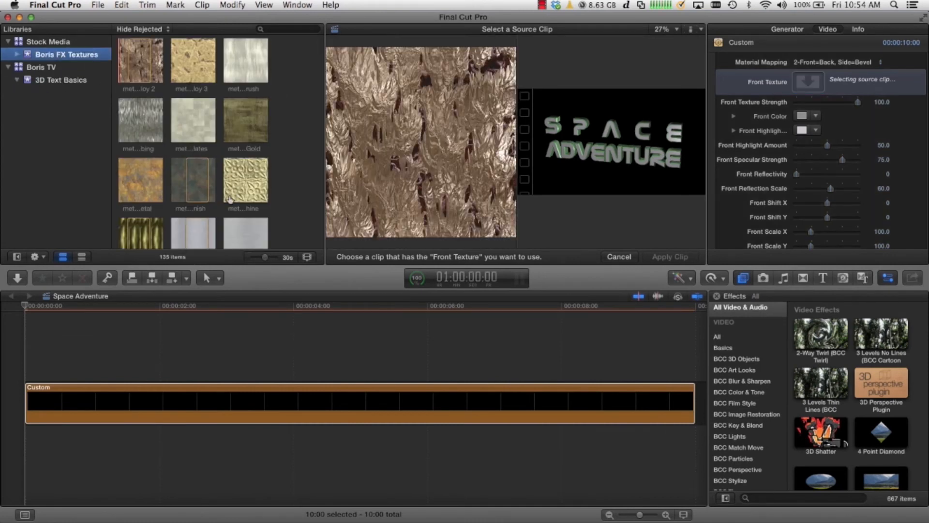
pyautogui.scroll(-5, 238, 192)
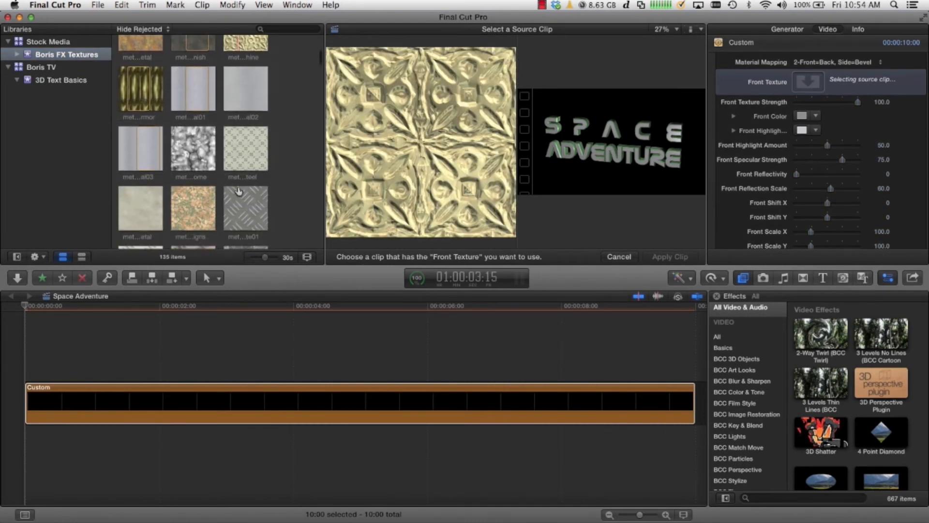
pyautogui.click(144, 129)
pyautogui.click(144, 129)
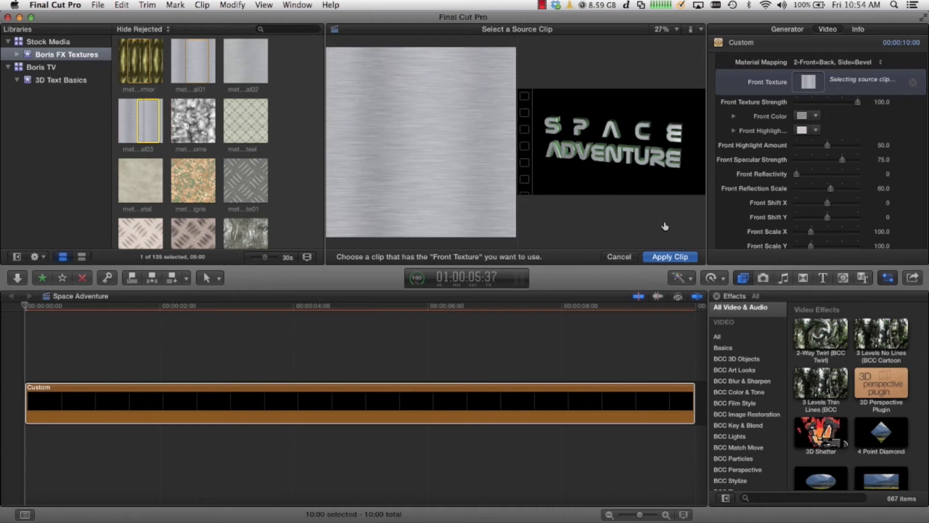
pyautogui.click(669, 257)
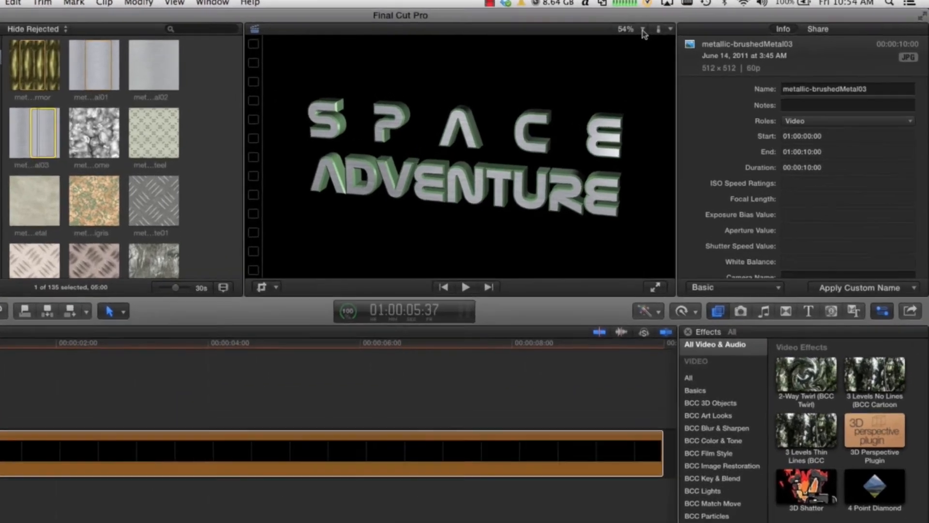
# - Reselect the Custom clip in the timeline and set its Side Color to a bright blue, about RGB 65, 98, 255
pyautogui.click(676, 29)
pyautogui.click(556, 135)
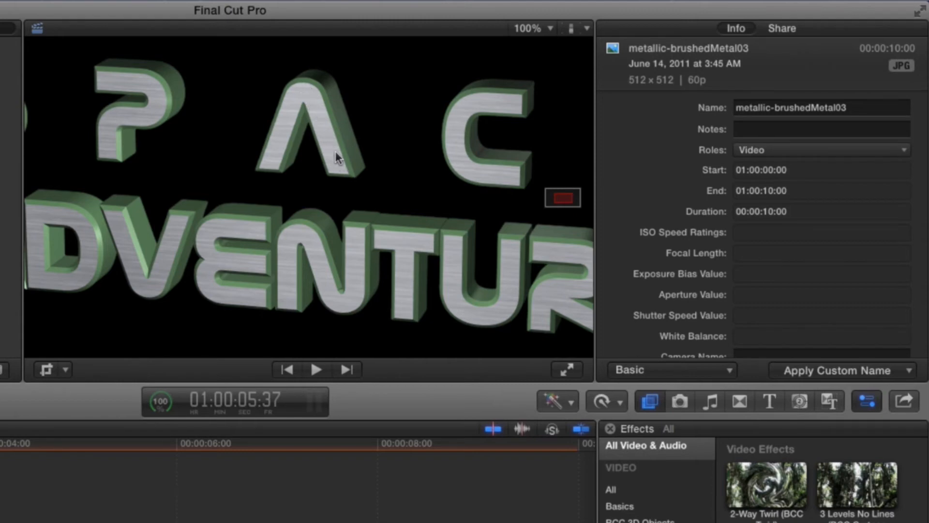
pyautogui.click(83, 489)
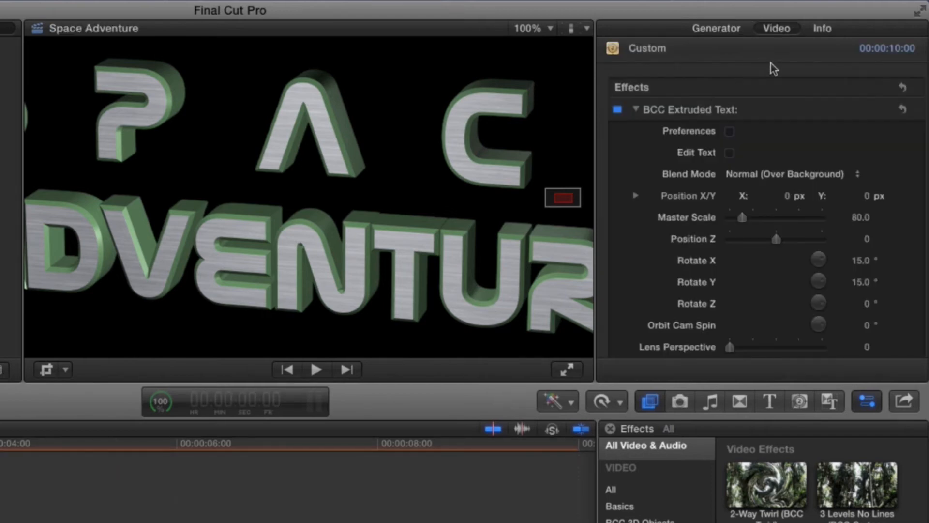
pyautogui.scroll(-15, 844, 236)
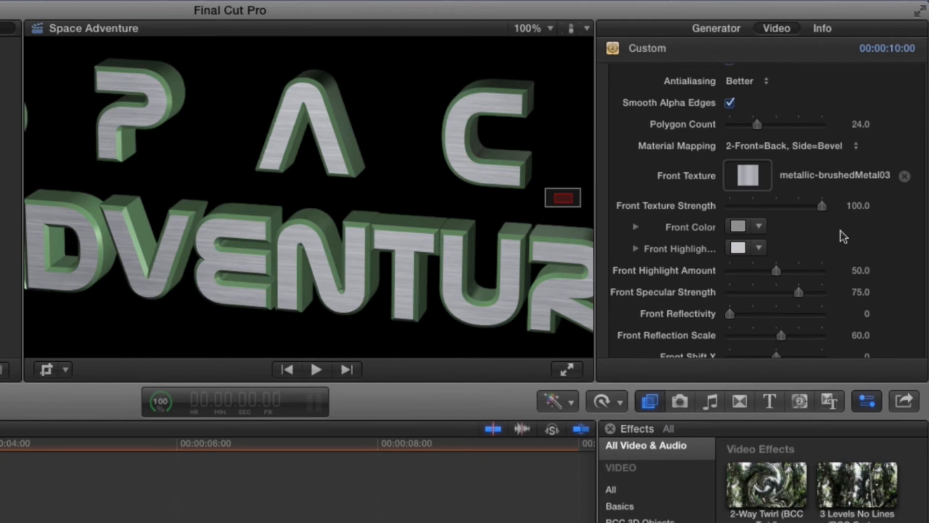
pyautogui.scroll(-10, 843, 237)
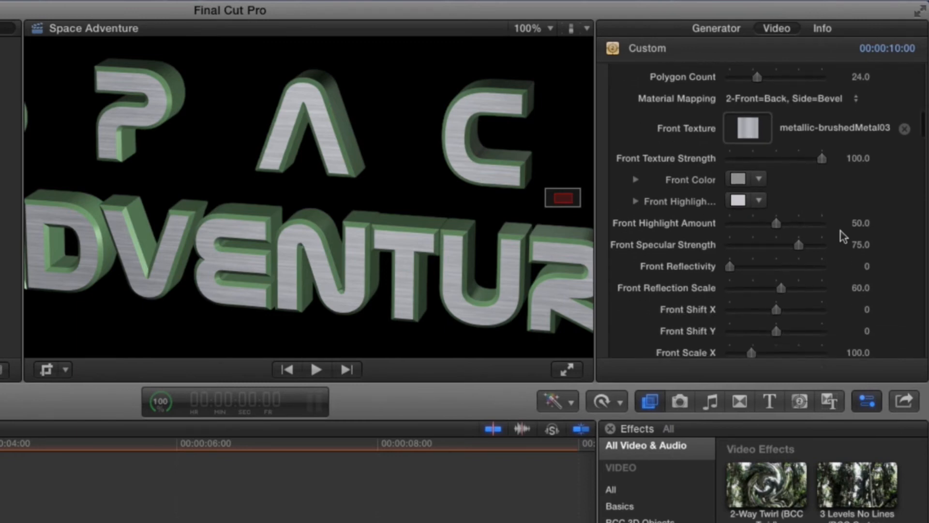
pyautogui.scroll(-7, 844, 236)
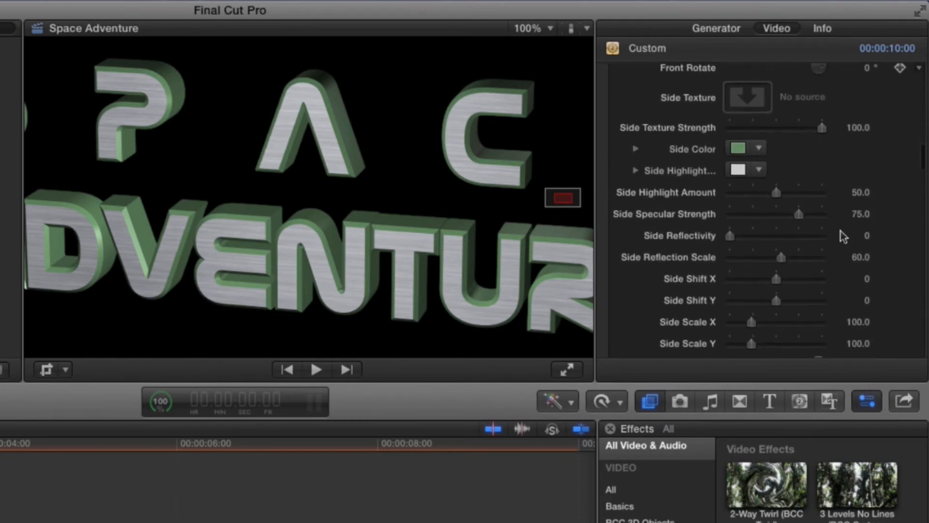
pyautogui.click(759, 147)
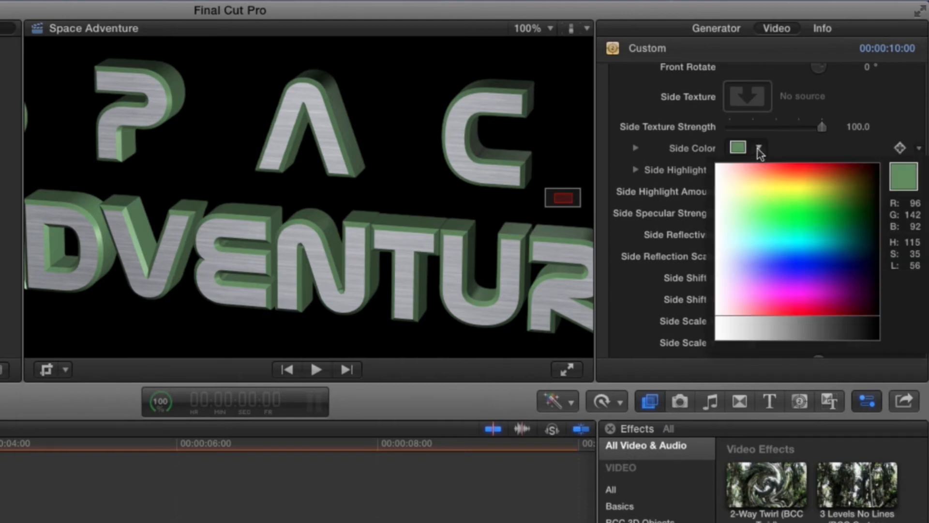
pyautogui.click(770, 259)
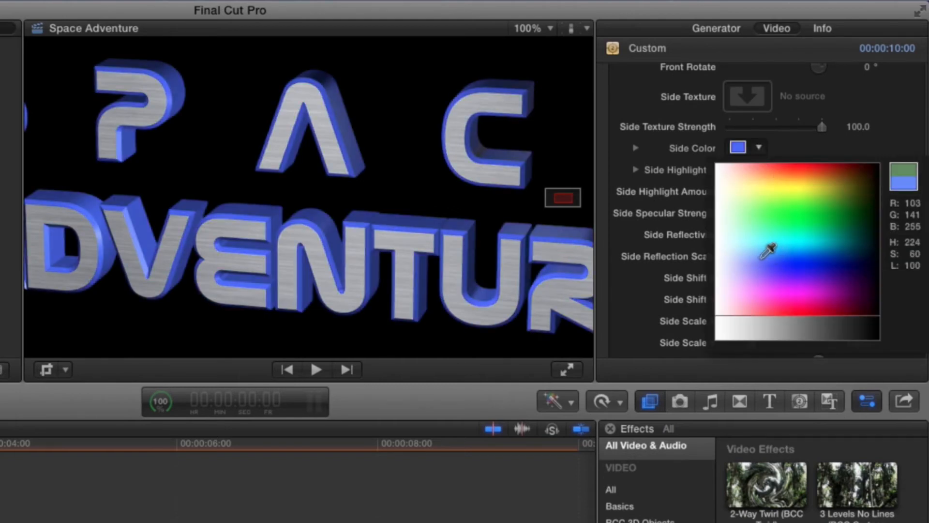
pyautogui.click(777, 256)
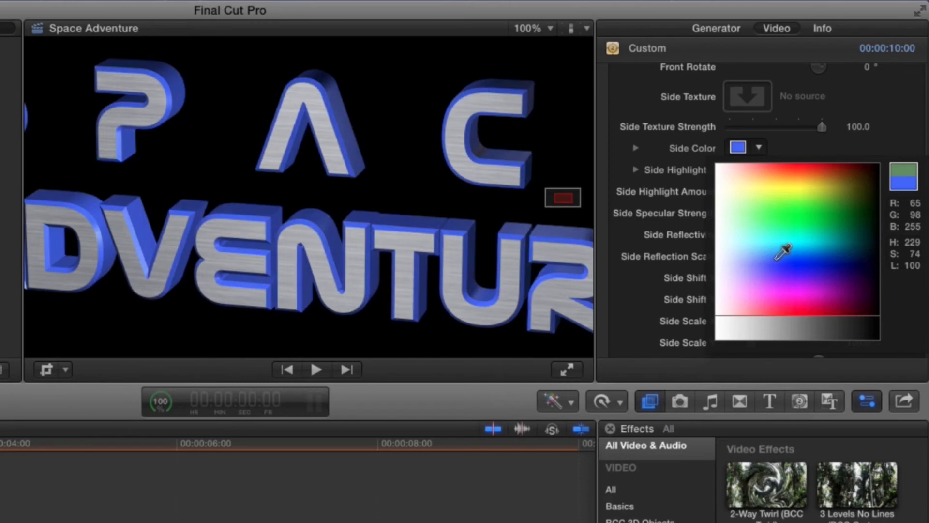
pyautogui.press('Escape')
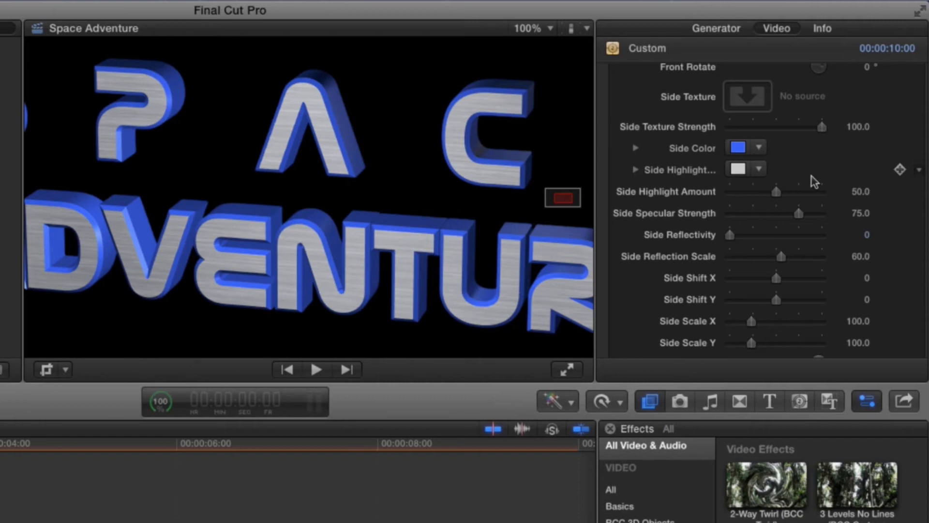
# - Switch the title's Material Mapping to 3-Front=Back, Side, Bevel
pyautogui.scroll(15, 814, 181)
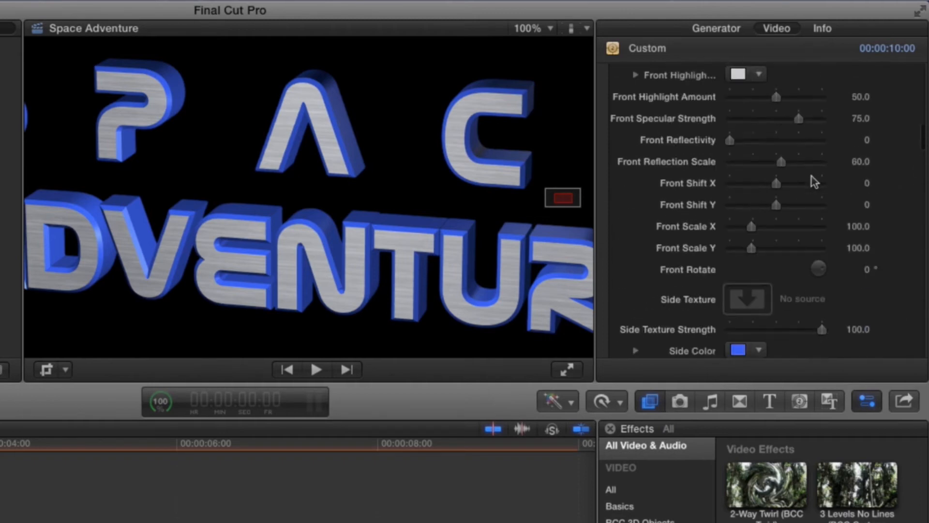
pyautogui.scroll(3, 814, 182)
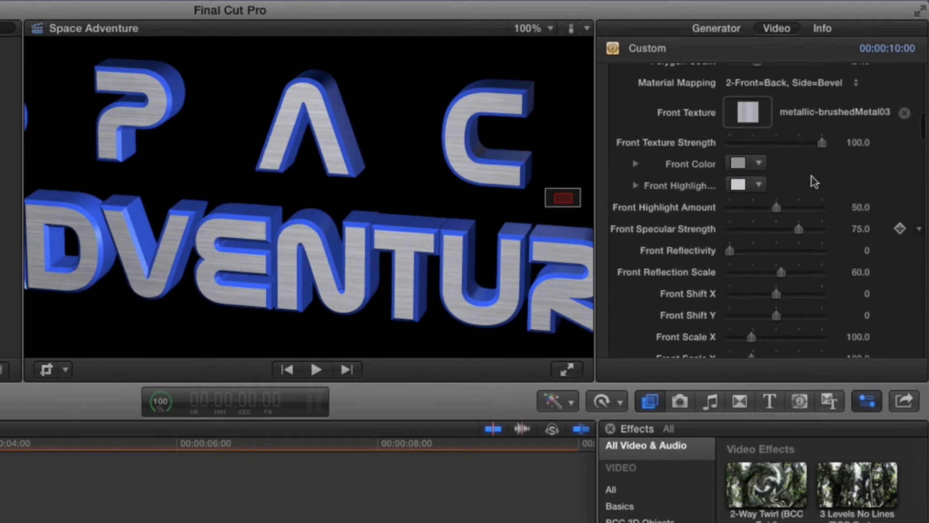
pyautogui.click(826, 82)
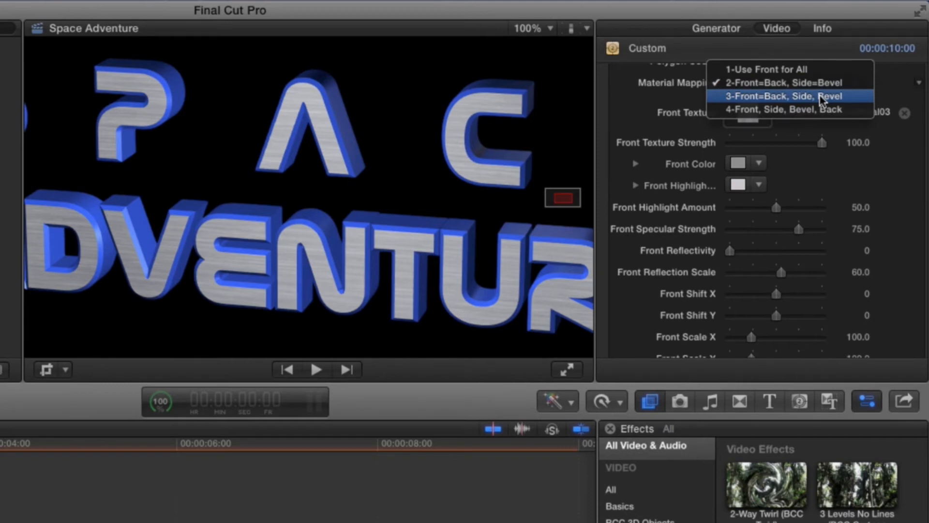
pyautogui.click(820, 95)
# - Try cyan, green and other hues for the Bevel Color, settling on a pale blue of about RGB 176, 186, 255
pyautogui.scroll(-15, 884, 213)
pyautogui.scroll(-15, 883, 213)
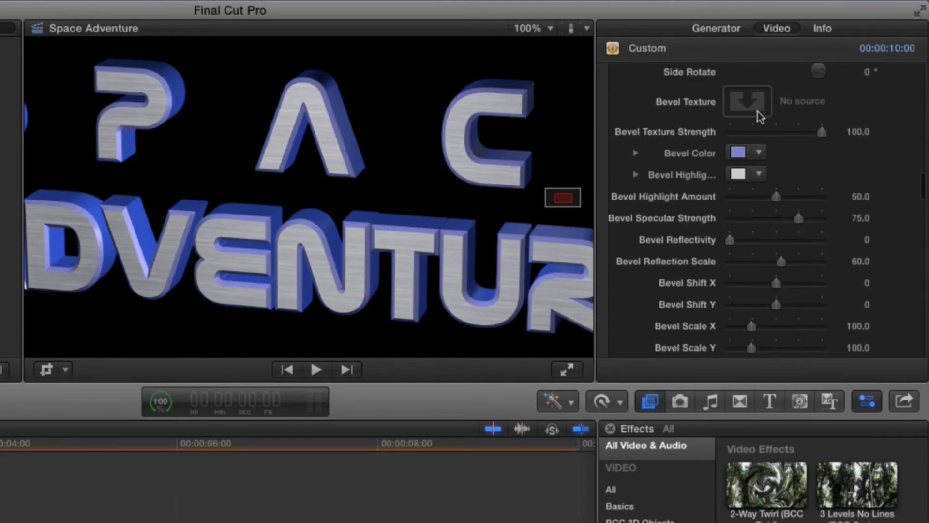
pyautogui.click(758, 152)
pyautogui.moveTo(786, 215); pyautogui.dragTo(770, 257)
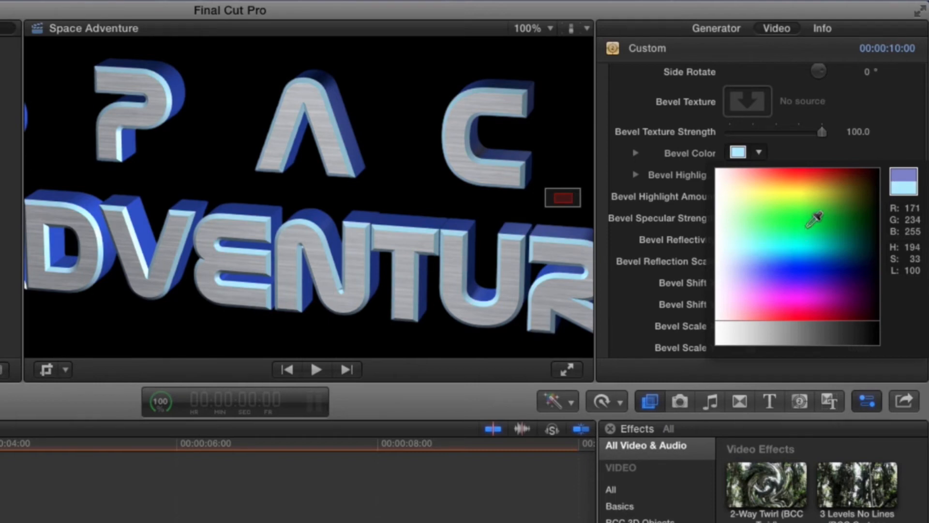
pyautogui.click(807, 226)
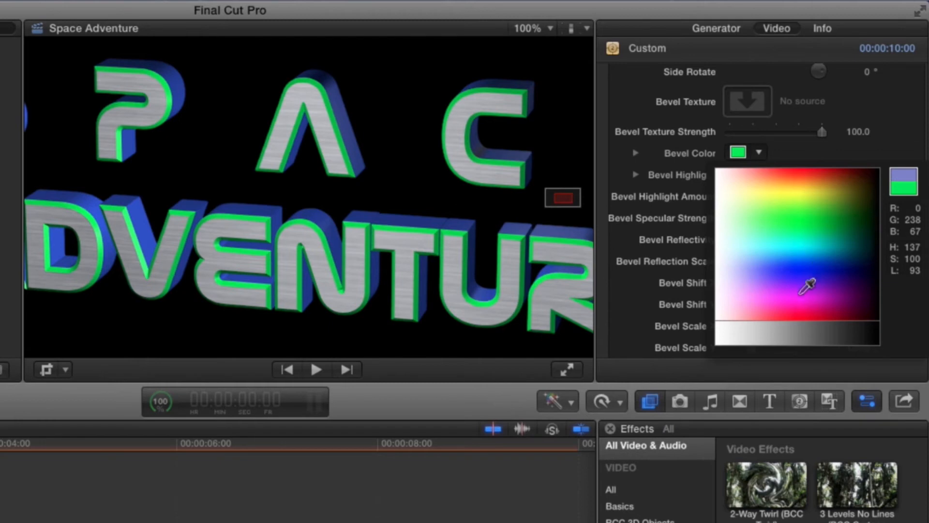
pyautogui.click(797, 309)
pyautogui.moveTo(797, 308); pyautogui.dragTo(742, 268)
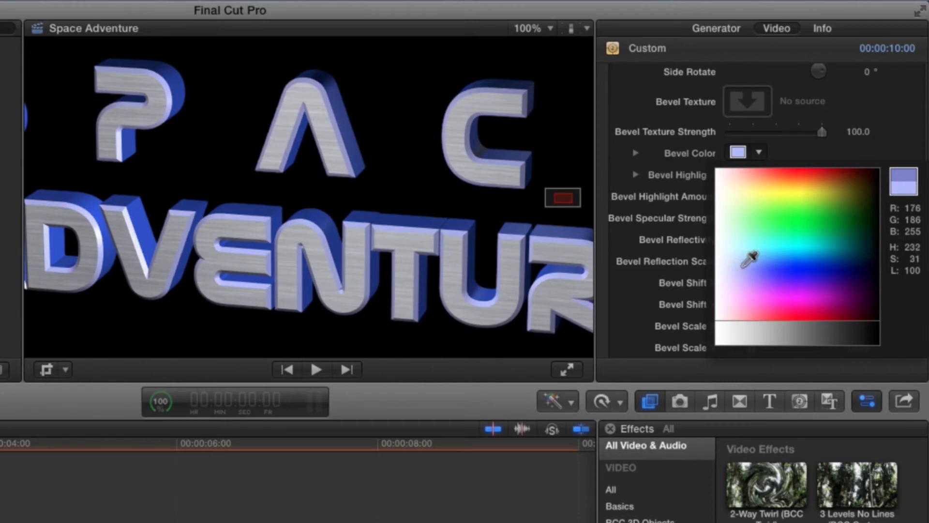
pyautogui.moveTo(742, 267); pyautogui.dragTo(744, 268)
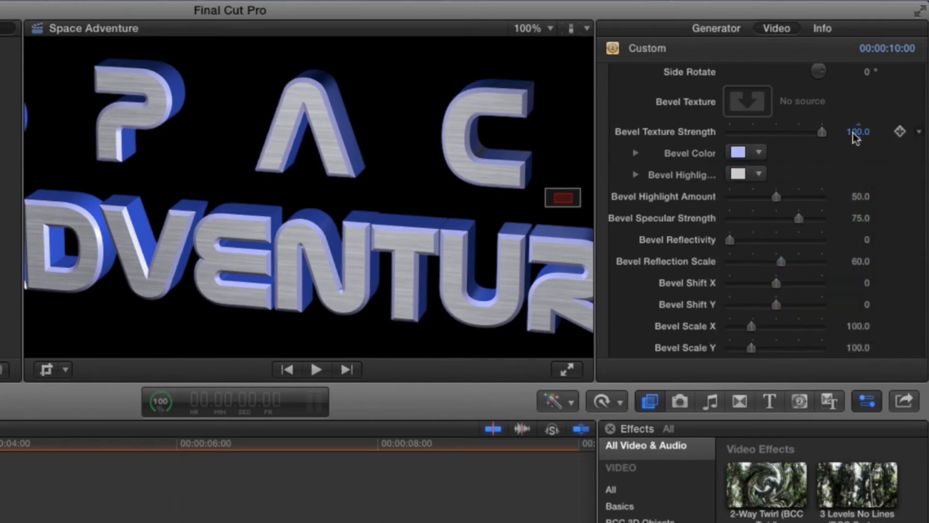
# - Return the title's Material Mapping to 2-Front=Back, Side=Bevel
pyautogui.scroll(-10, 853, 133)
pyautogui.scroll(2, 853, 132)
pyautogui.scroll(6, 853, 133)
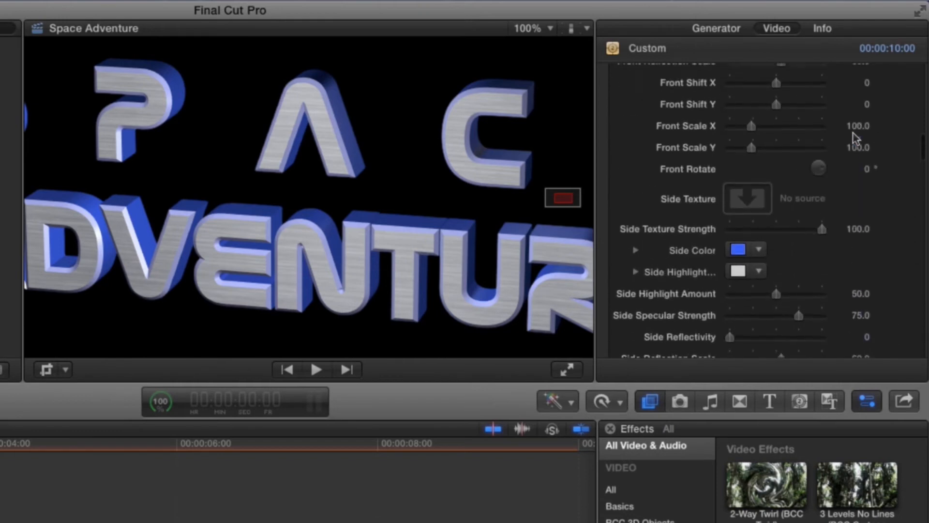
pyautogui.scroll(2, 853, 132)
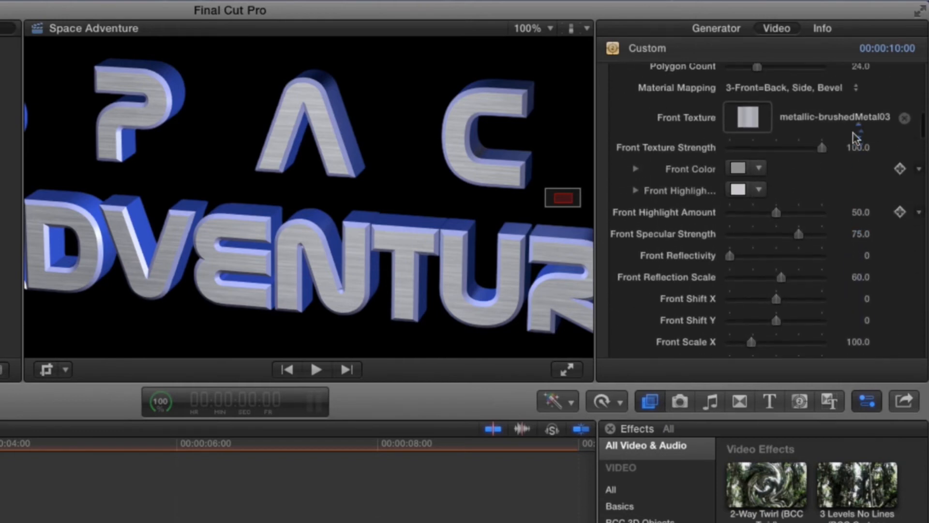
pyautogui.click(844, 93)
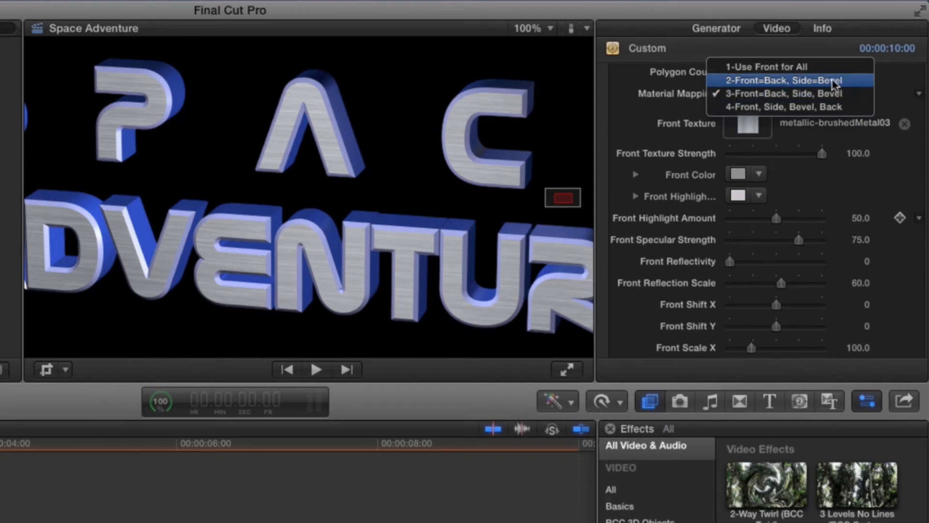
pyautogui.click(834, 81)
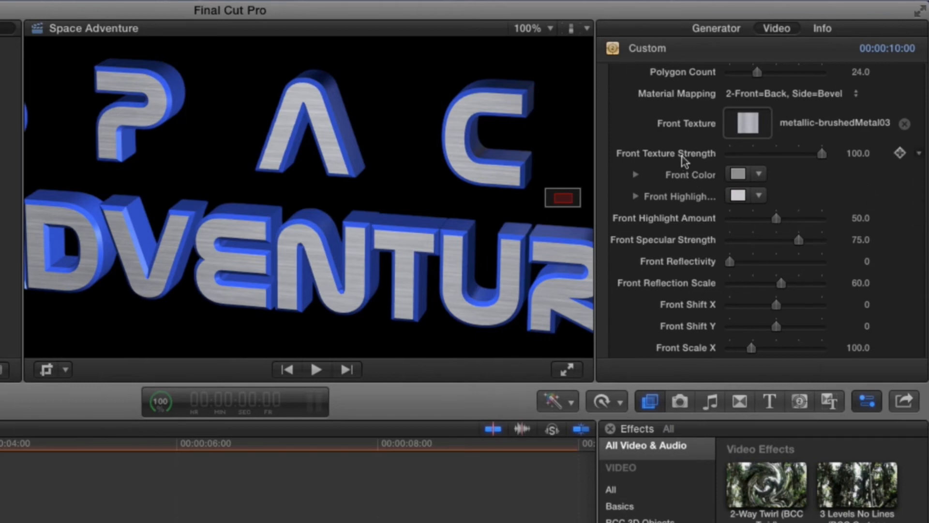
# - Set the Front Color to a saturated blue and lower the Front Texture Strength to 84 to tint the brushed metal
pyautogui.click(760, 175)
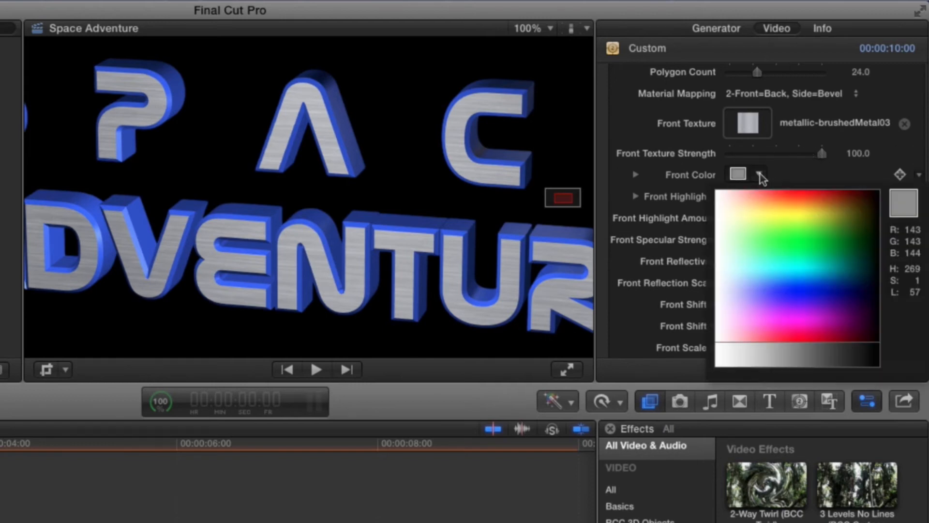
pyautogui.click(794, 290)
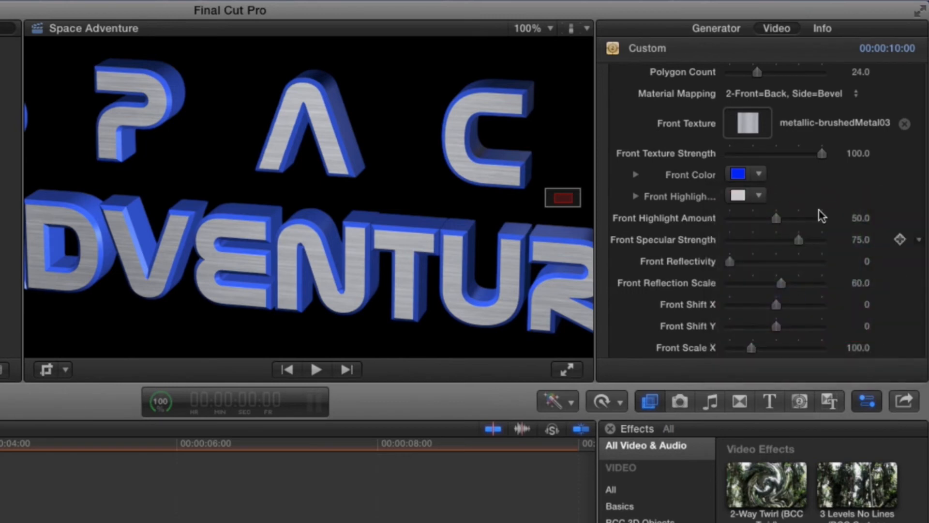
pyautogui.moveTo(823, 153); pyautogui.dragTo(779, 153)
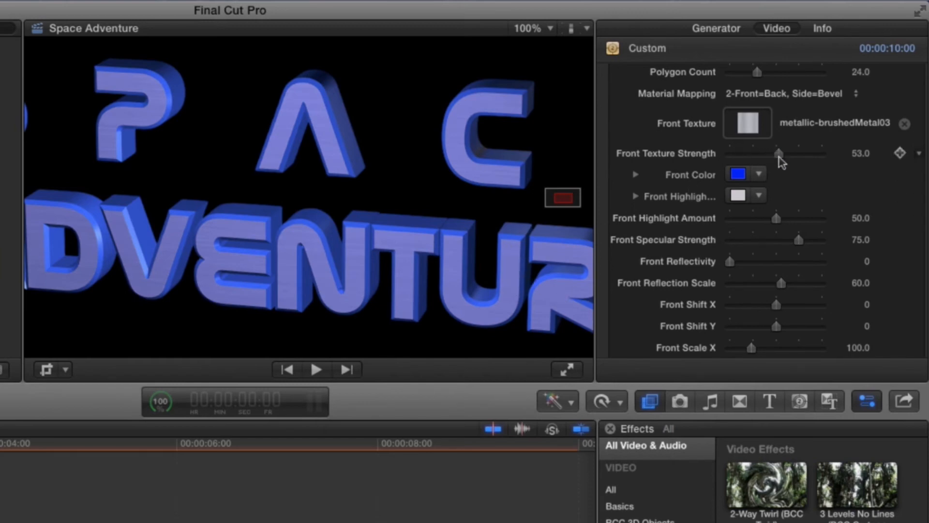
pyautogui.moveTo(779, 155); pyautogui.dragTo(808, 157)
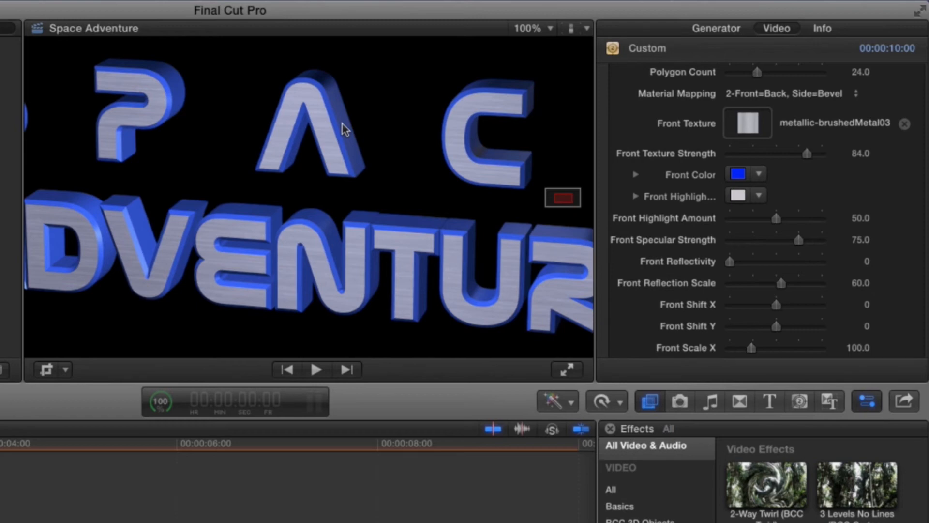
pyautogui.click(549, 30)
pyautogui.click(535, 46)
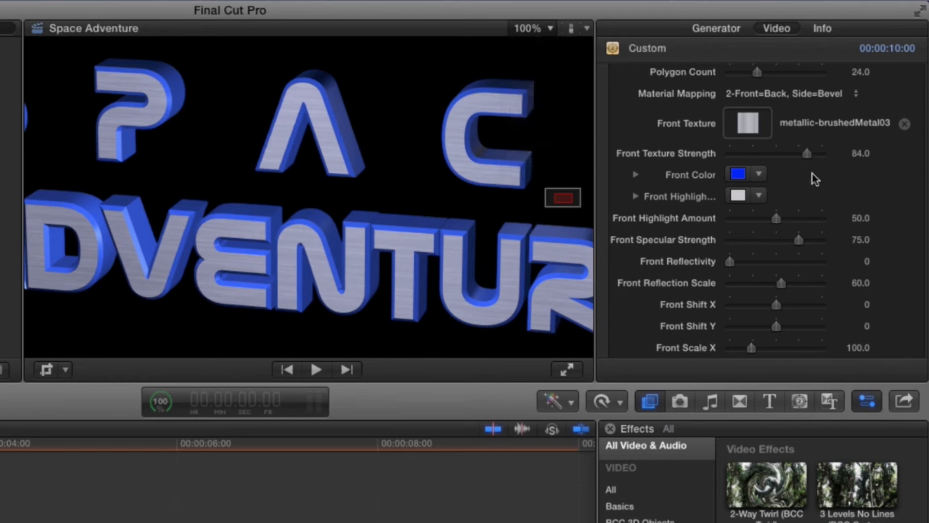
# - Try the 3D Lighting options Light 1 Only and Light 1 & 2, returning the title to Light 1, 2, & 3
pyautogui.scroll(10, 896, 236)
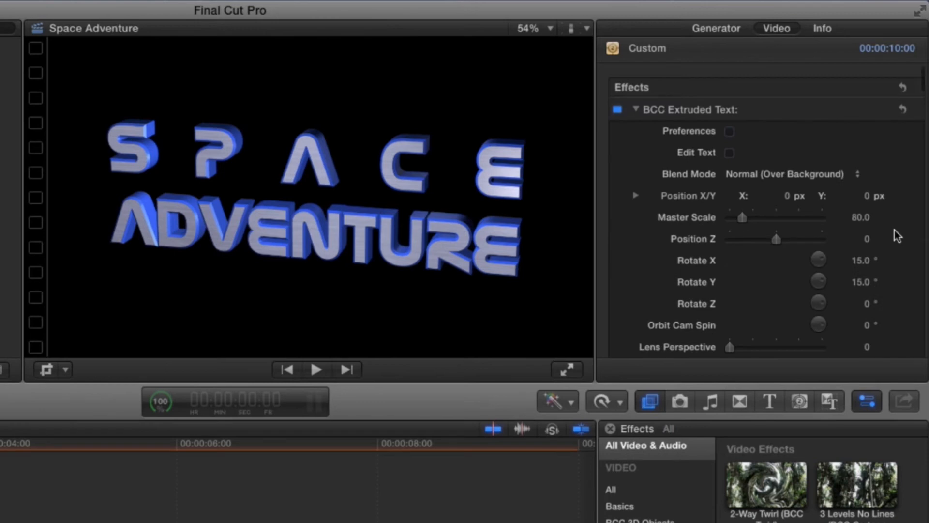
pyautogui.scroll(-3, 897, 236)
pyautogui.scroll(-20, 895, 231)
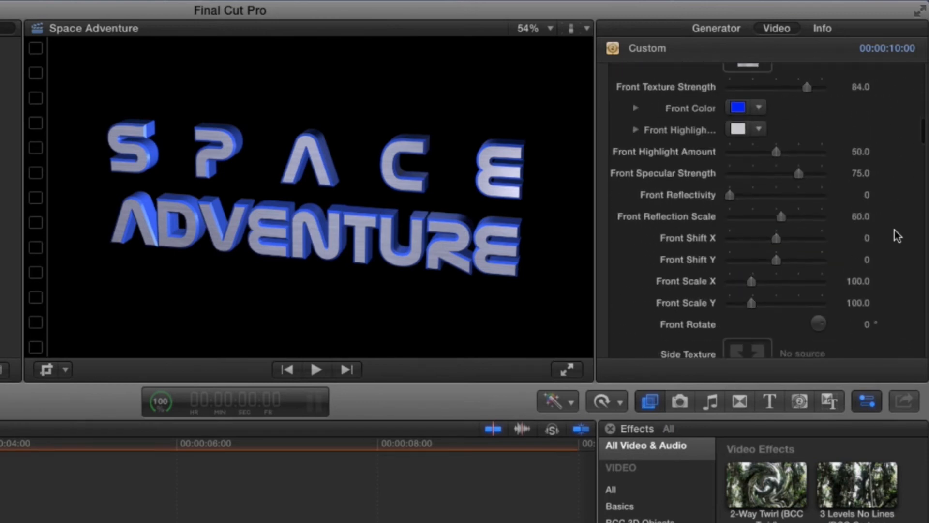
pyautogui.scroll(-20, 894, 230)
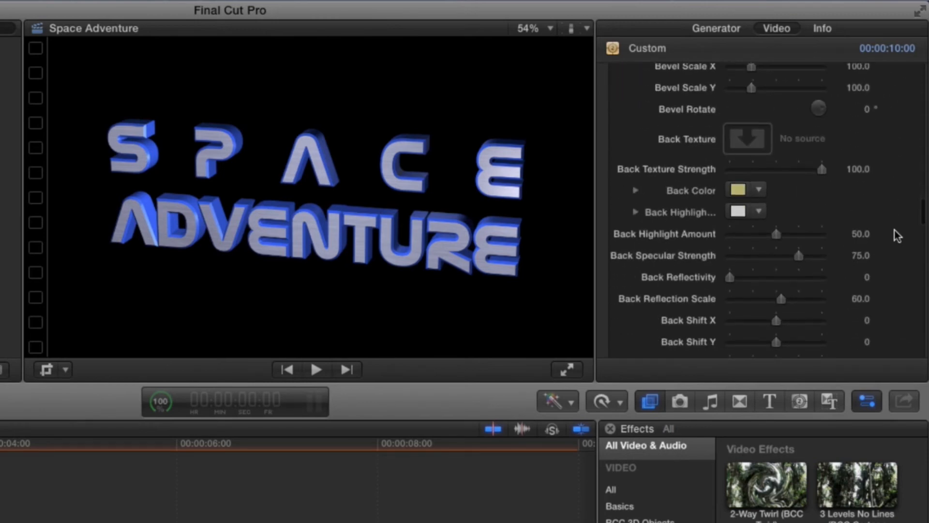
pyautogui.scroll(-7, 894, 231)
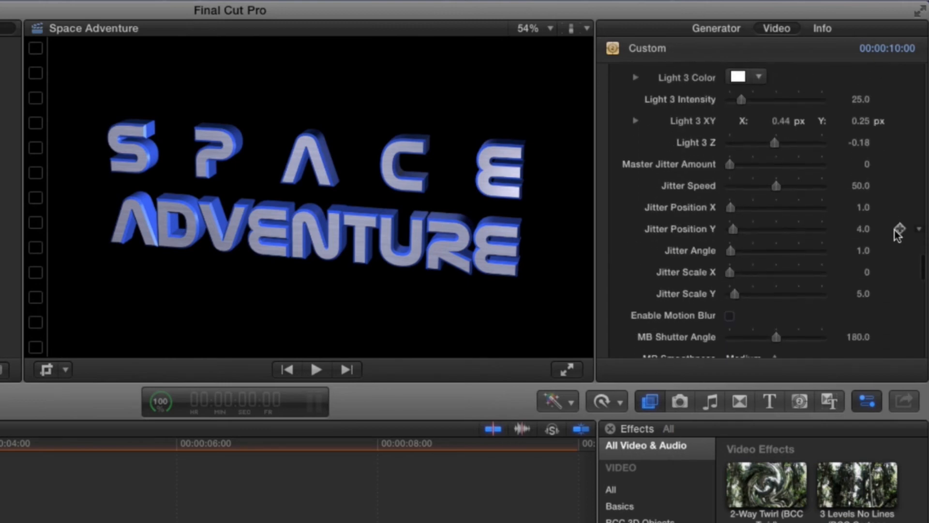
pyautogui.scroll(8, 898, 235)
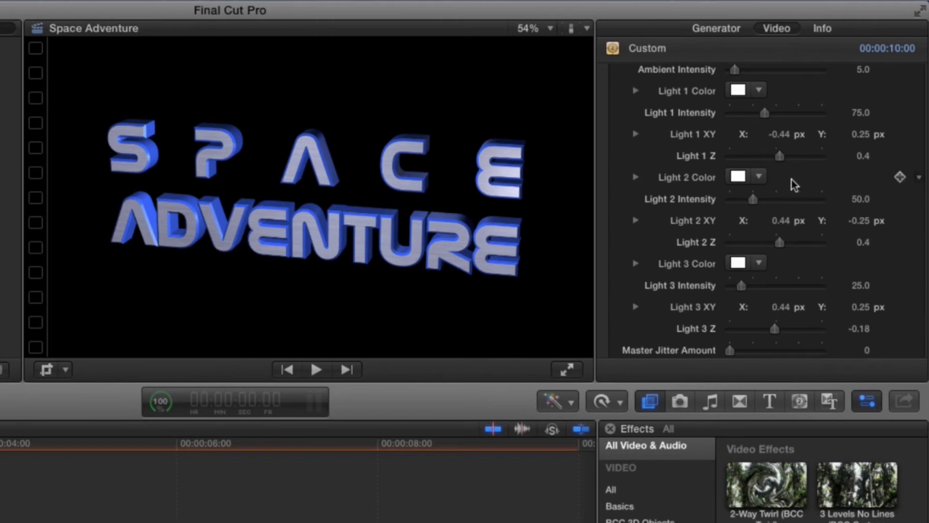
pyautogui.scroll(2, 781, 111)
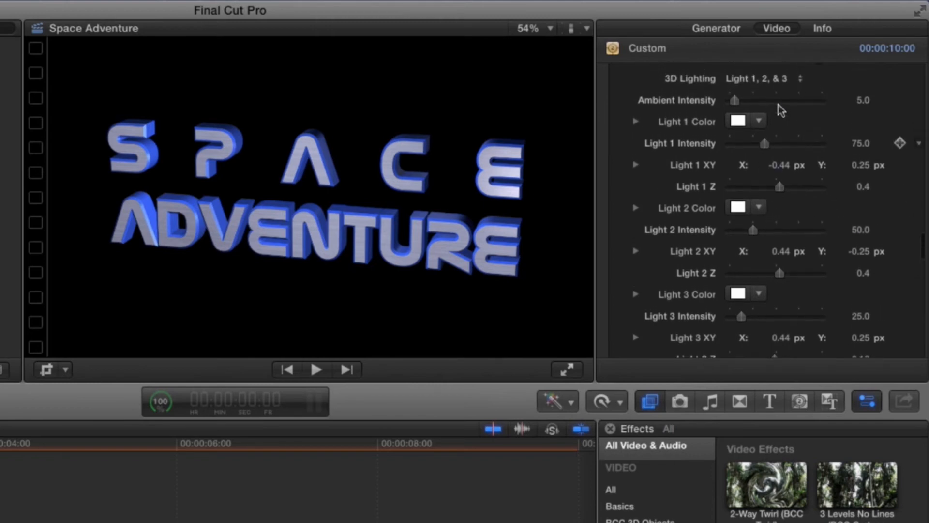
pyautogui.click(787, 79)
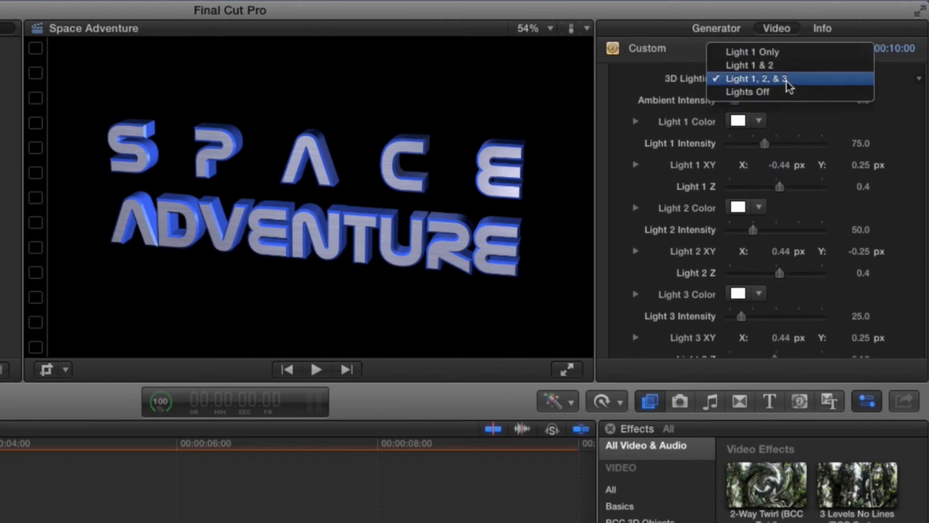
pyautogui.click(788, 53)
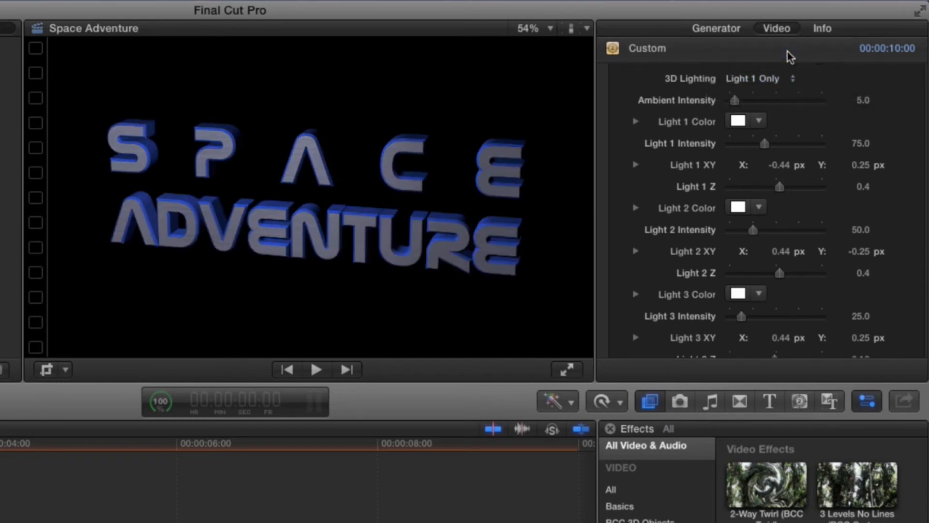
pyautogui.click(771, 80)
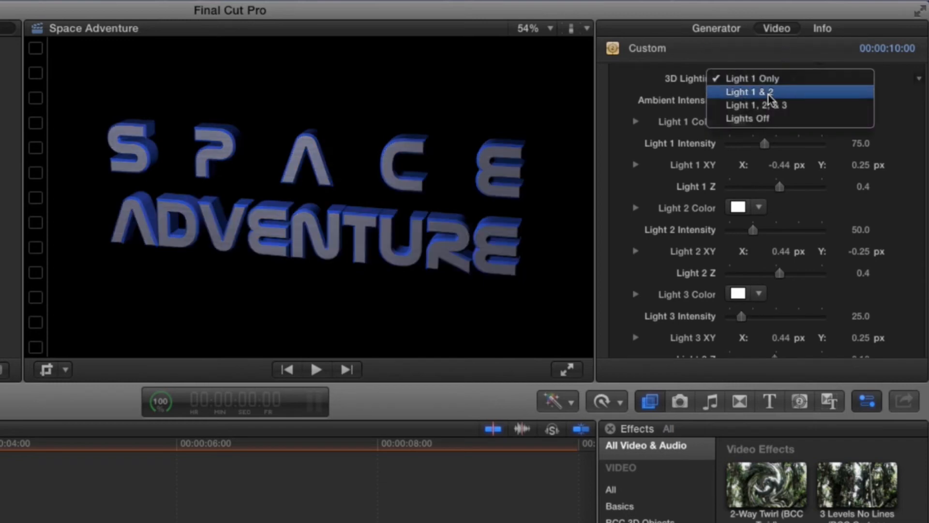
pyautogui.click(771, 93)
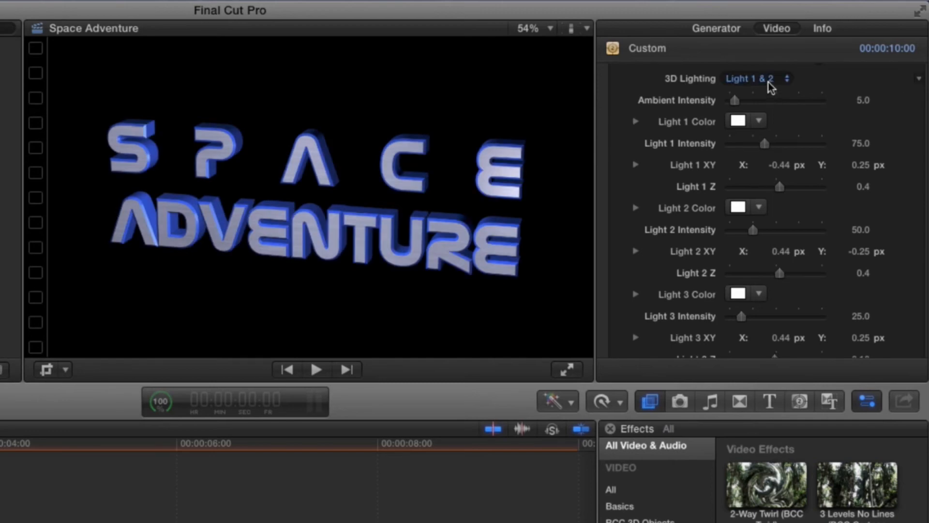
pyautogui.click(771, 87)
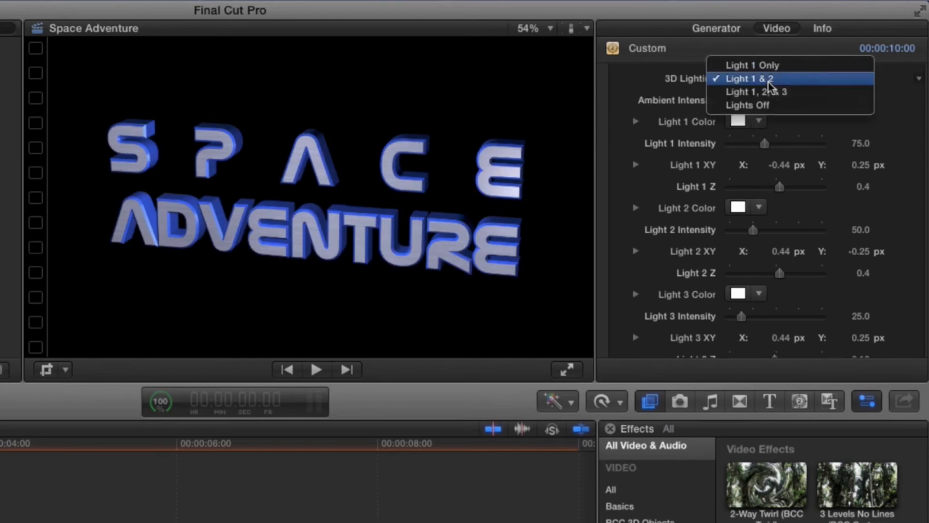
pyautogui.click(771, 93)
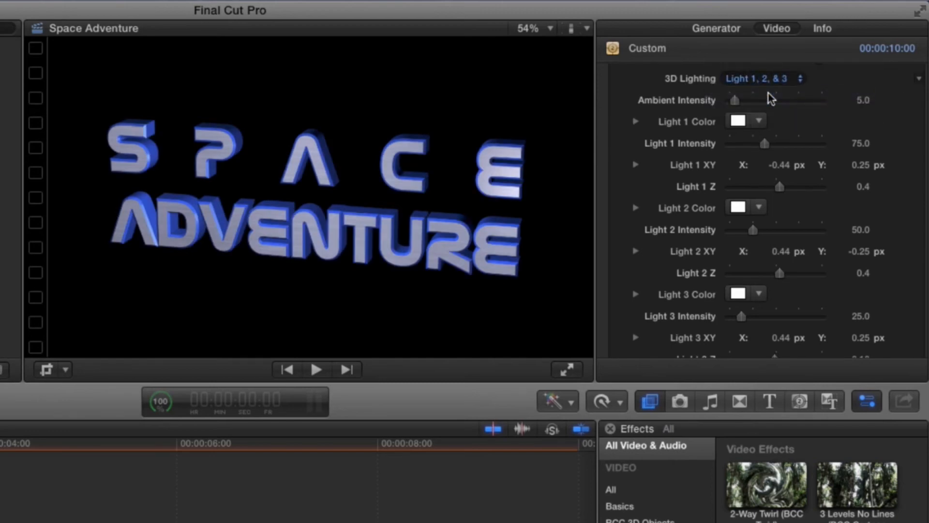
# - Try a green Light 1 Color of about RGB 110, 255, 48 on the title, and restore it to white
pyautogui.click(757, 122)
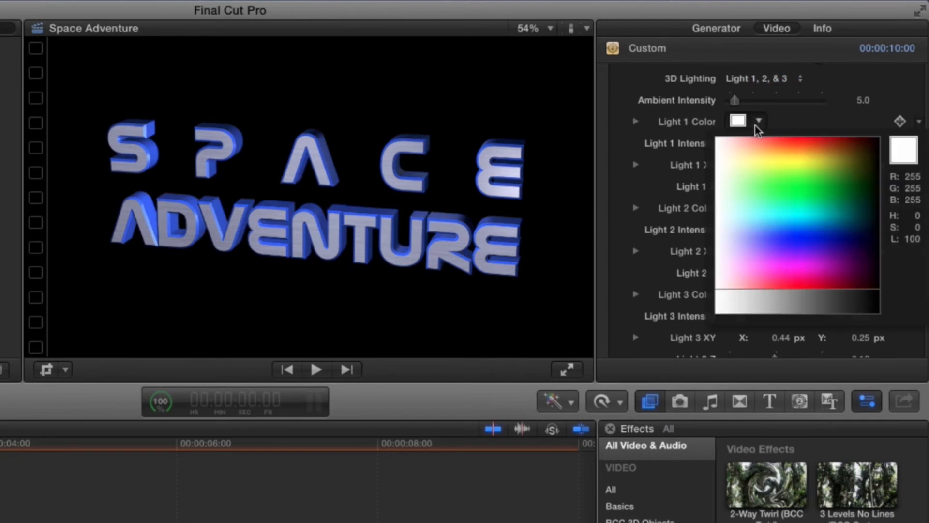
pyautogui.click(778, 177)
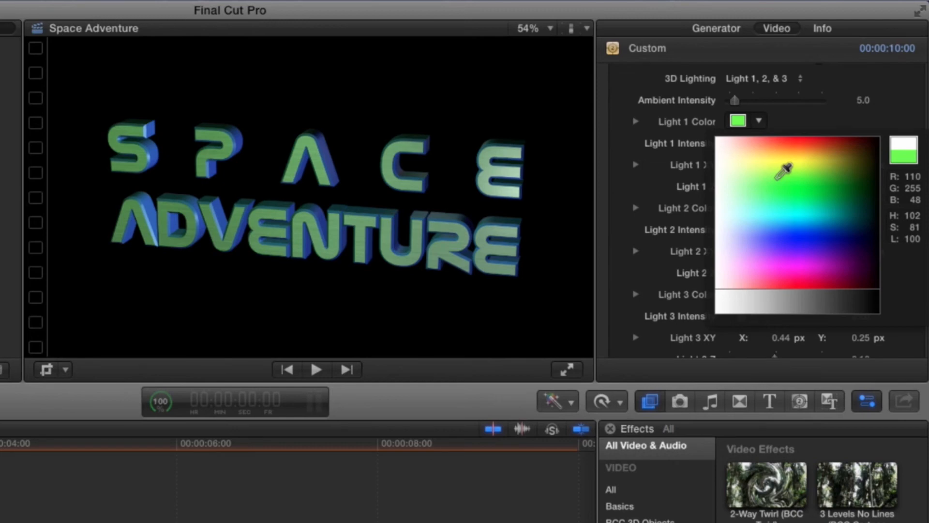
pyautogui.moveTo(779, 175); pyautogui.dragTo(784, 122)
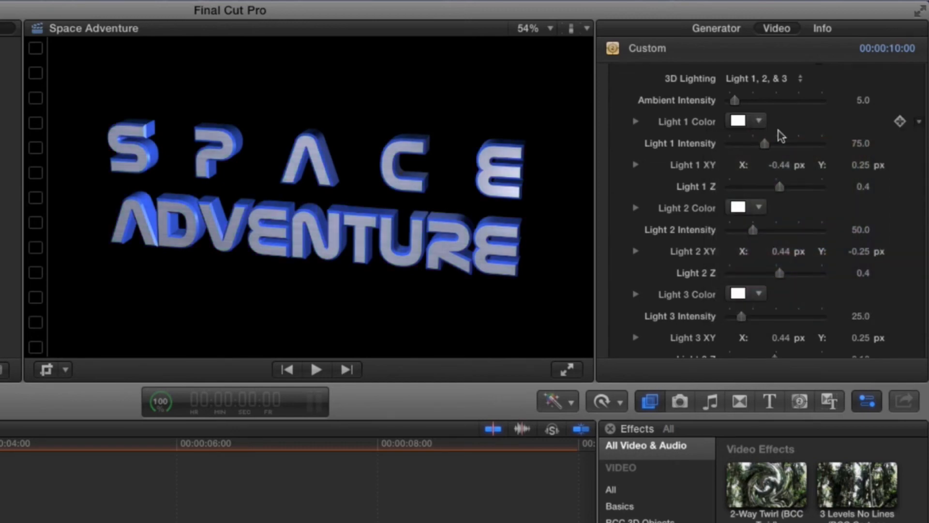
# - Try a yellow-green Light 2 Color of about RGB 187, 255, 60, and restore it to white
pyautogui.click(759, 207)
pyautogui.click(782, 250)
pyautogui.moveTo(782, 251)
pyautogui.mouseDown()
pyautogui.moveTo(782, 243)
pyautogui.moveTo(784, 277)
pyautogui.moveTo(783, 244)
pyautogui.mouseUp()
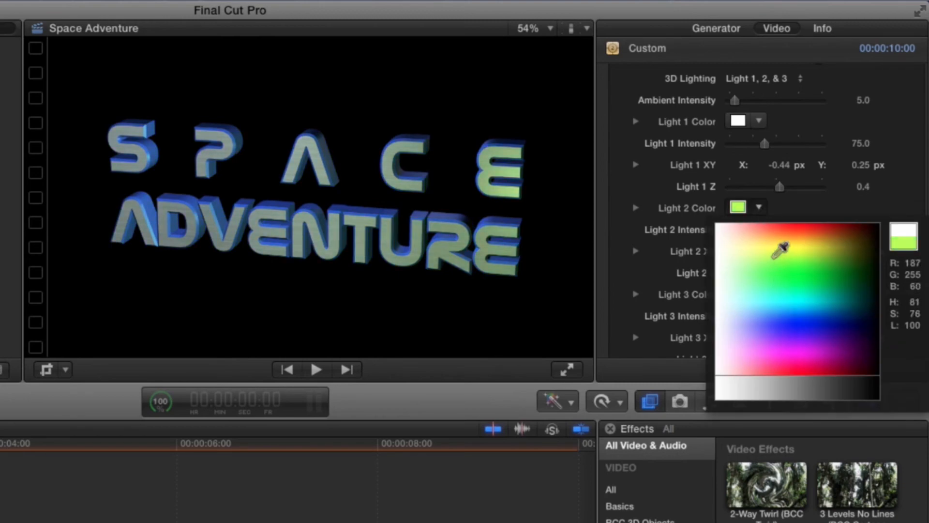
pyautogui.click(781, 203)
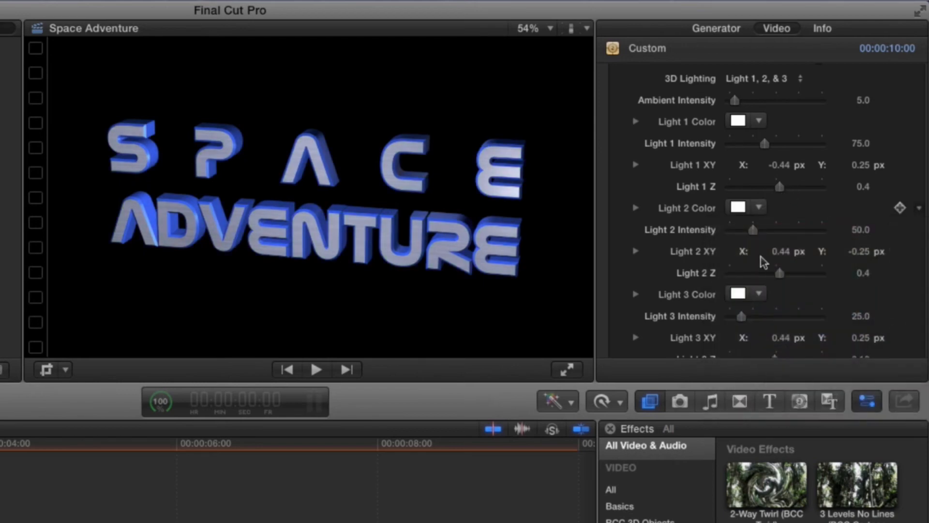
# - Try a green Light 3 Color of about RGB 67, 255, 68, and restore it to white
pyautogui.click(759, 294)
pyautogui.moveTo(769, 323); pyautogui.dragTo(778, 354)
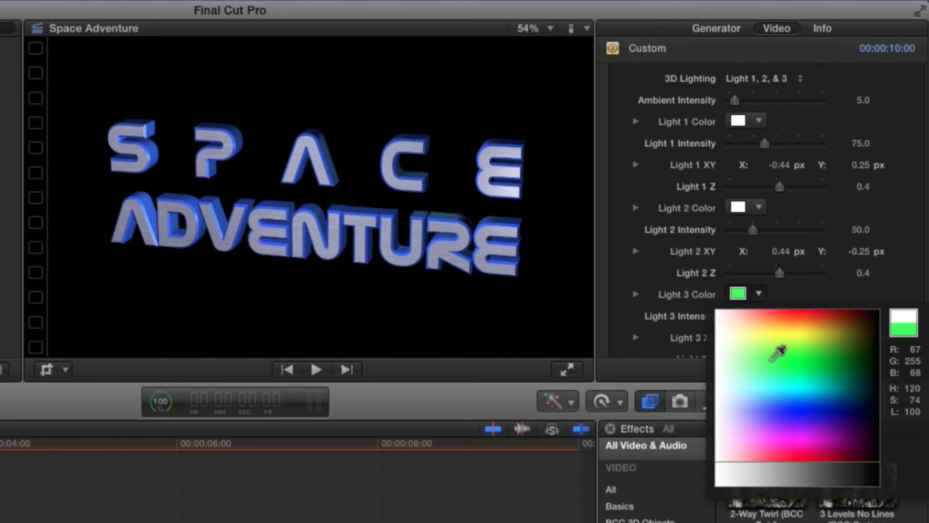
pyautogui.moveTo(778, 353); pyautogui.dragTo(789, 292)
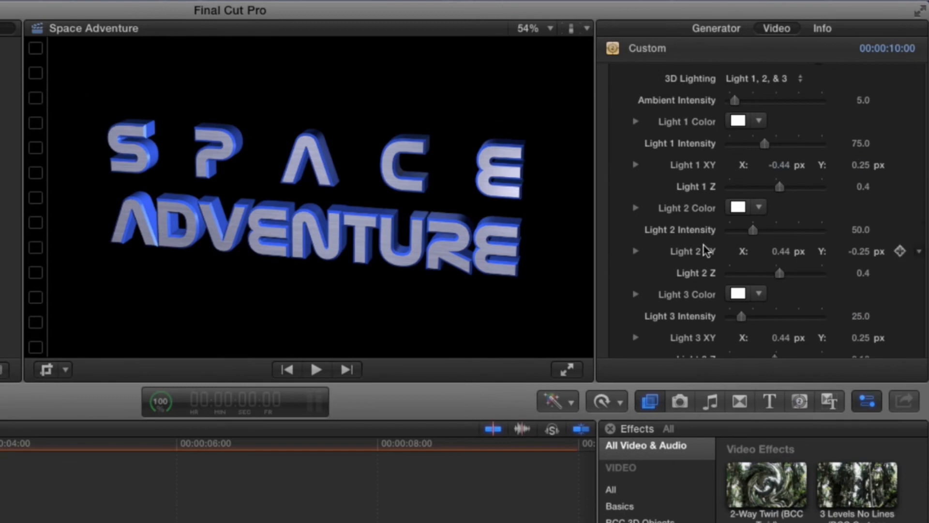
# - Play back the title with a Master Jitter Amount of 126, and return the amount to 0
pyautogui.scroll(-9, 639, 289)
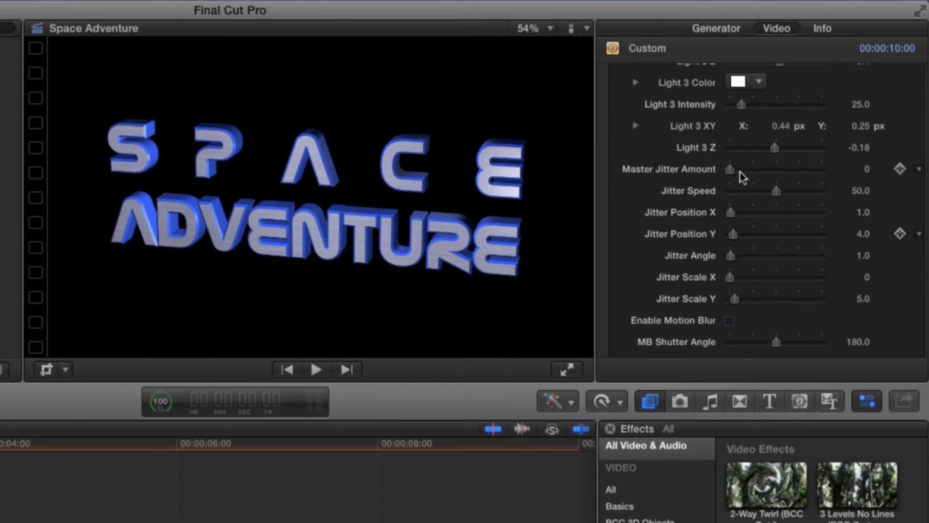
pyautogui.moveTo(732, 171); pyautogui.dragTo(791, 172)
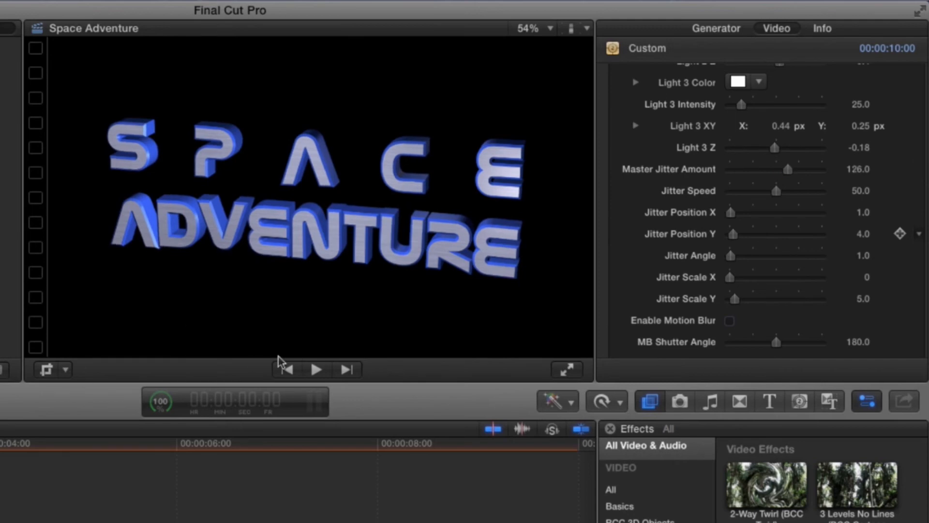
pyautogui.click(316, 375)
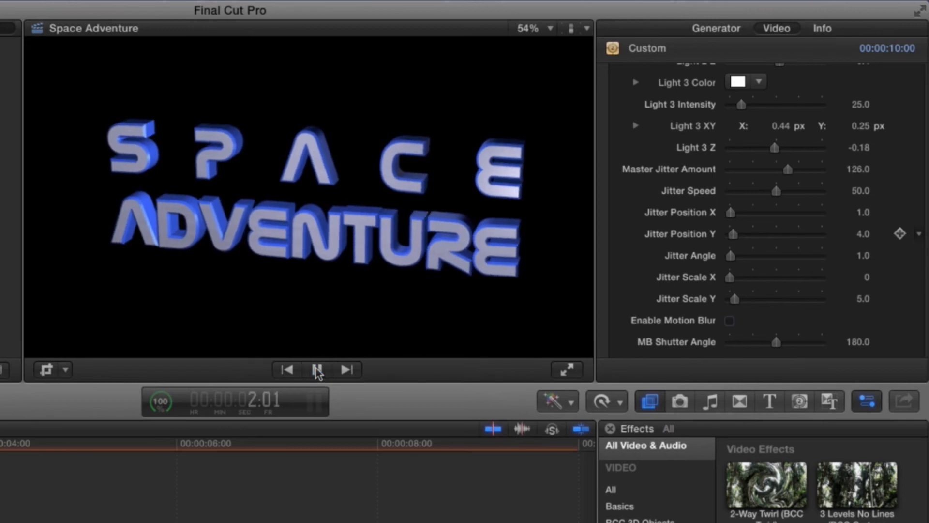
pyautogui.click(317, 370)
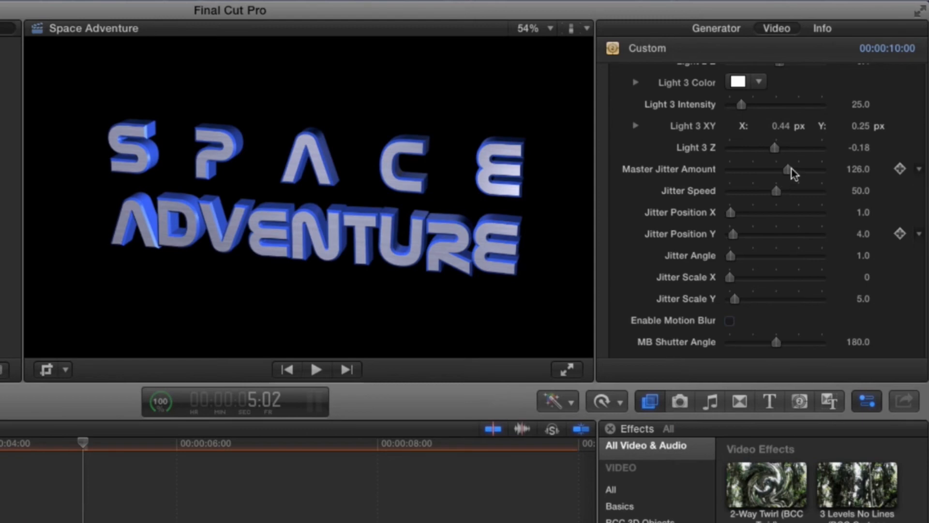
pyautogui.moveTo(790, 170); pyautogui.dragTo(710, 178)
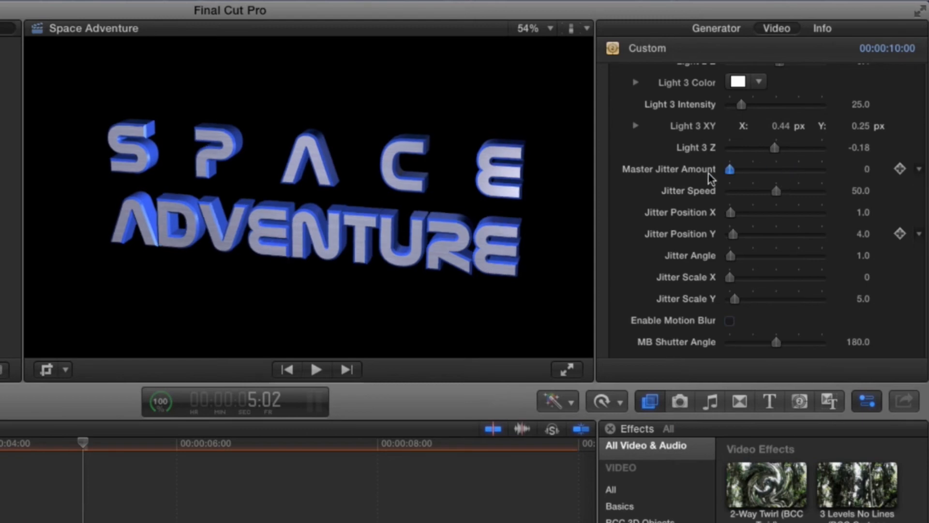
# - Enable 3D Ripple to preview its effect on the title, and turn it off again
pyautogui.scroll(-5, 843, 292)
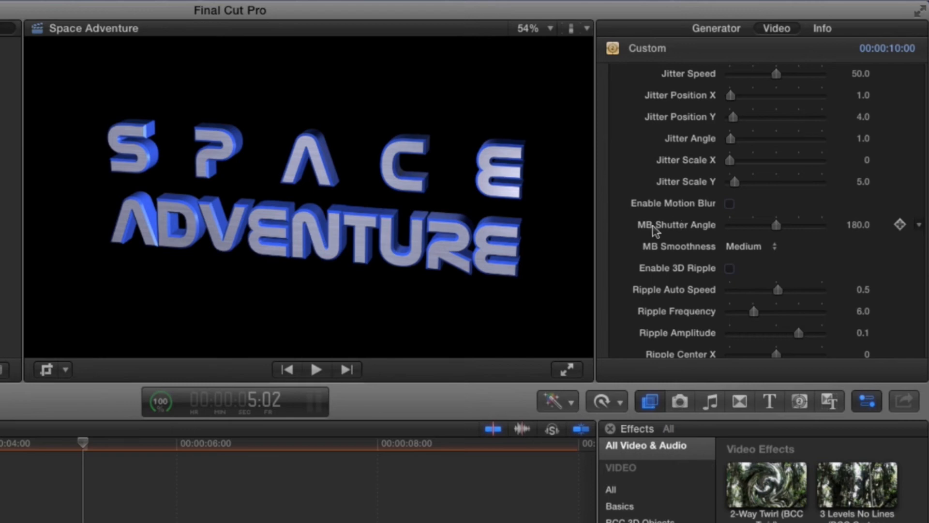
pyautogui.scroll(-5, 644, 232)
pyautogui.click(729, 163)
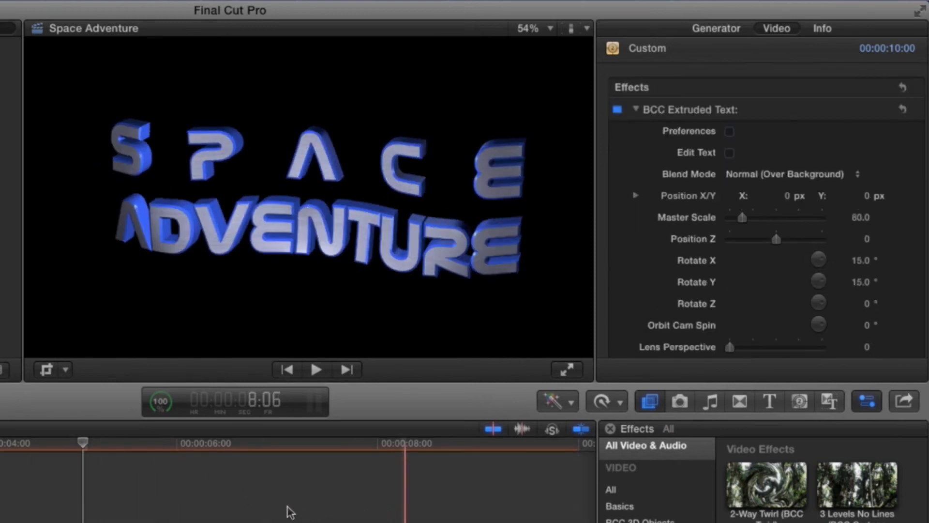
pyautogui.scroll(-15, 899, 247)
pyautogui.scroll(-15, 898, 249)
pyautogui.scroll(5, 899, 249)
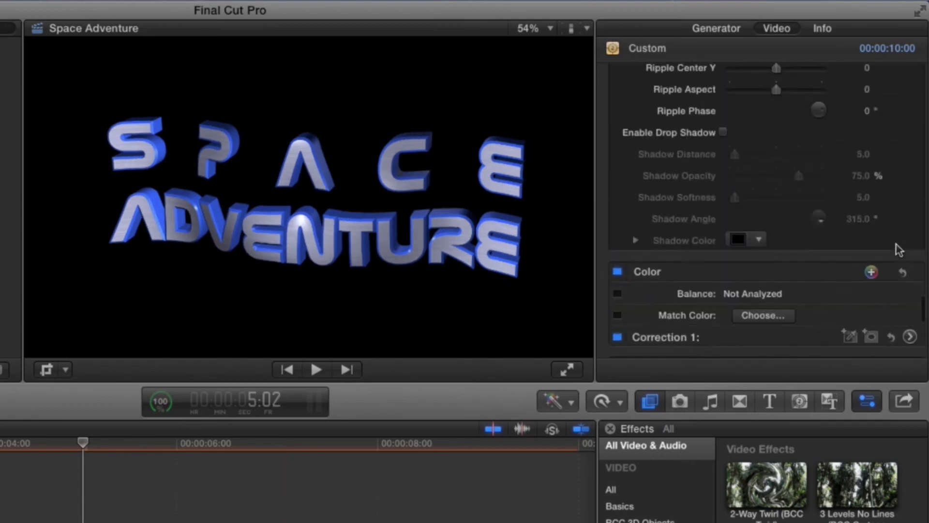
pyautogui.scroll(5, 899, 249)
pyautogui.click(731, 170)
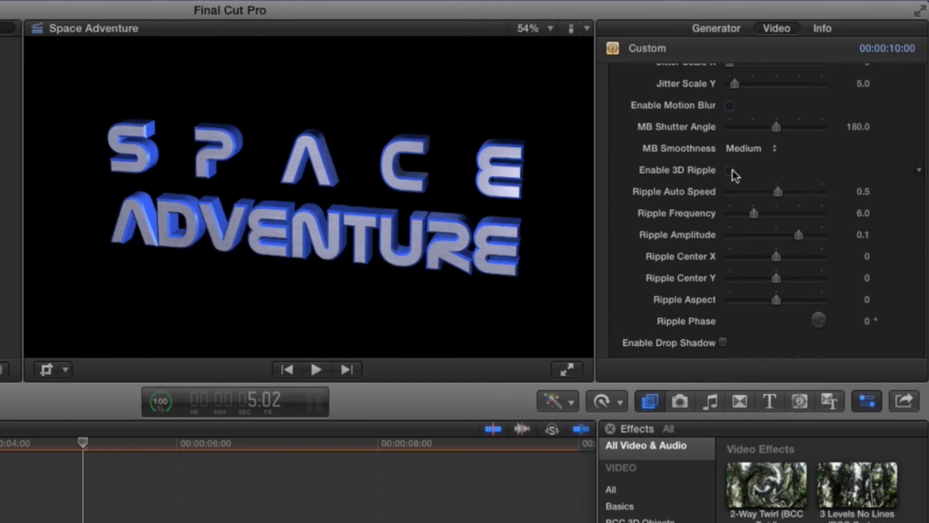
# - Try tilting the title around the X axis and set Rotate X to 0°
pyautogui.scroll(-4, 629, 292)
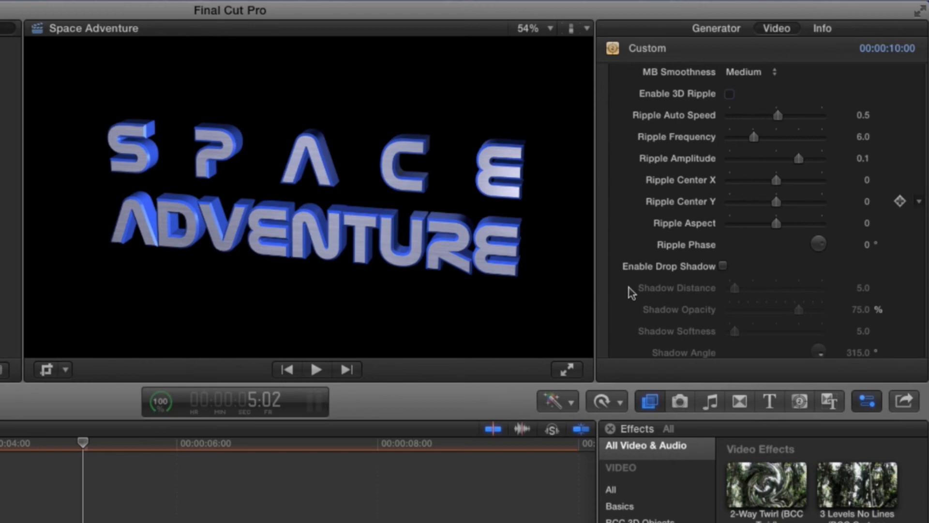
pyautogui.scroll(20, 629, 293)
pyautogui.scroll(15, 629, 293)
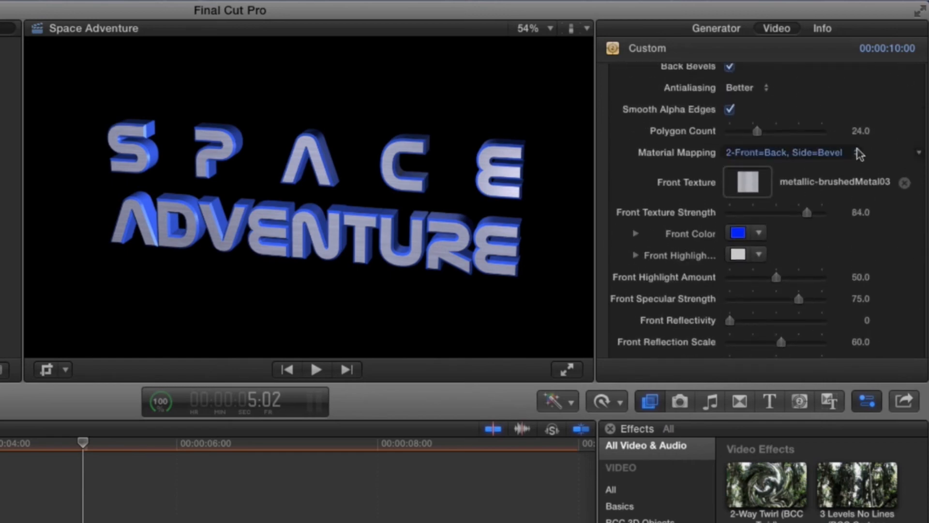
pyautogui.scroll(15, 859, 153)
pyautogui.scroll(-4, 858, 170)
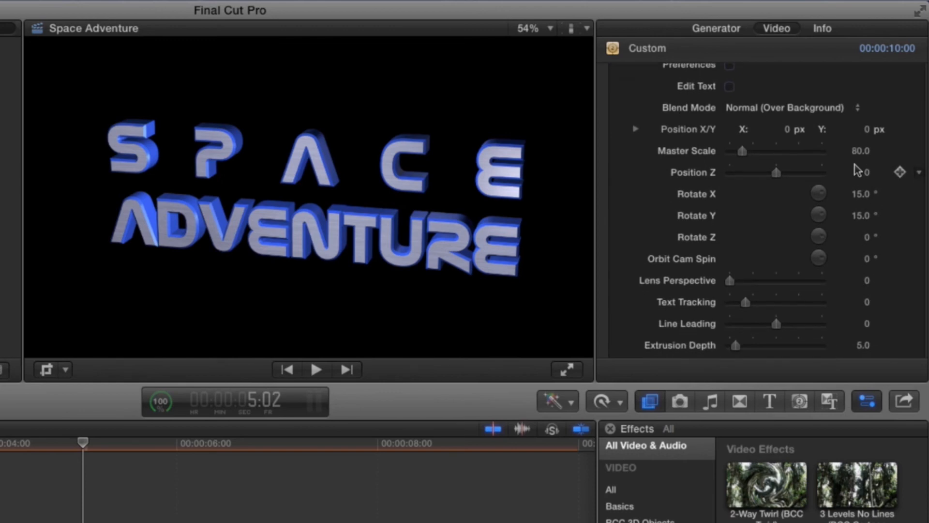
pyautogui.click(860, 194)
pyautogui.moveTo(860, 196); pyautogui.dragTo(860, 194)
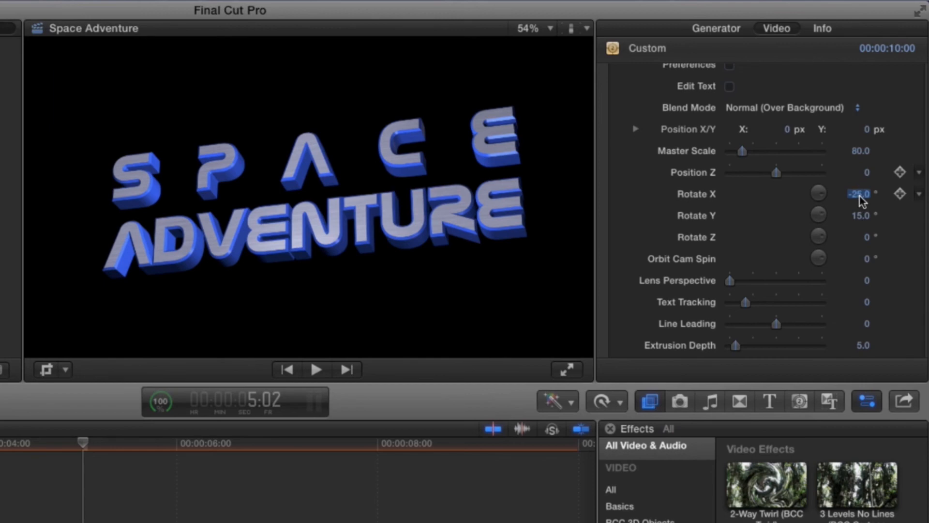
pyautogui.write('0')
pyautogui.press('Return')
# - Try turning the title around the Y axis and set Rotate Y to 0°
pyautogui.click(860, 216)
pyautogui.moveTo(860, 215); pyautogui.dragTo(861, 216)
pyautogui.click(861, 215)
pyautogui.write('0')
pyautogui.press('Return')
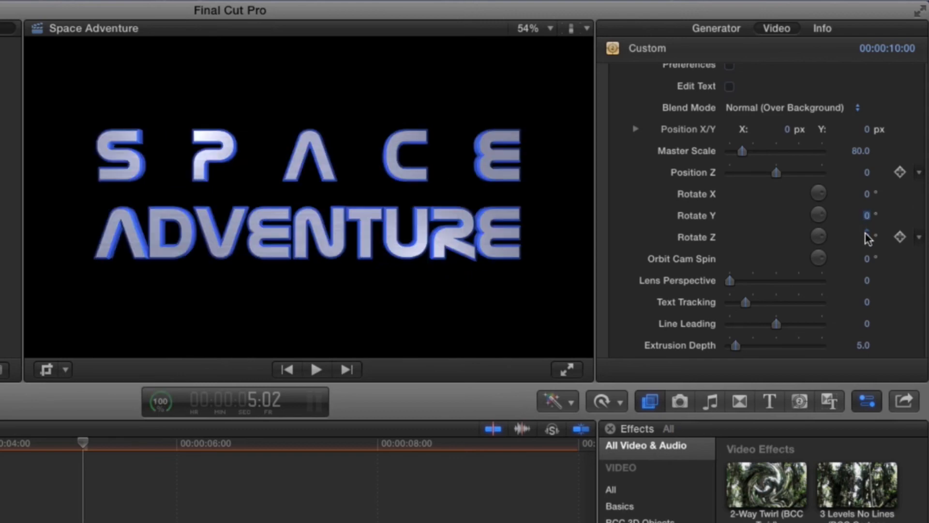
# - Try spinning the title around the Z axis and reset Rotate Z to 0°
pyautogui.moveTo(866, 241); pyautogui.dragTo(872, 217)
pyautogui.write('0')
pyautogui.press('Return')
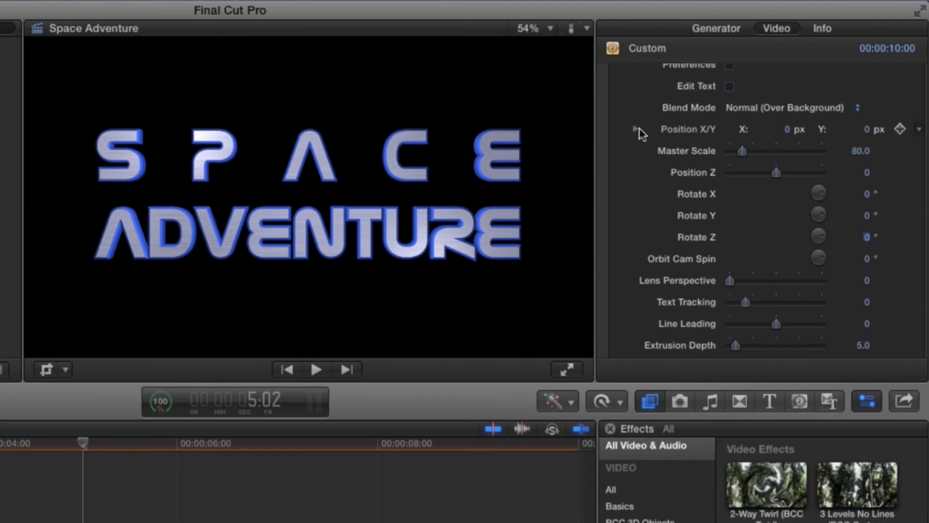
pyautogui.click(644, 130)
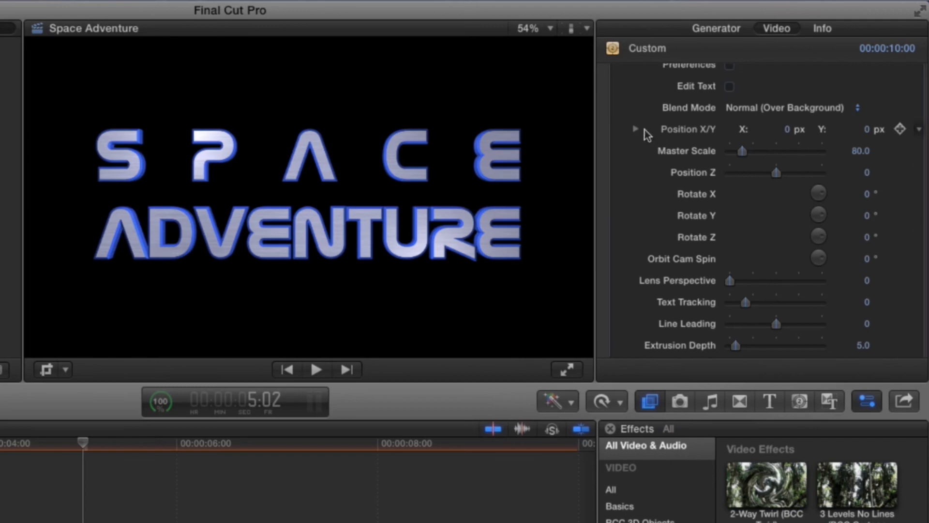
# - Try shifting the title horizontally and vertically with Position X/Y, and reset both X and Y to 0.5 px
pyautogui.click(636, 129)
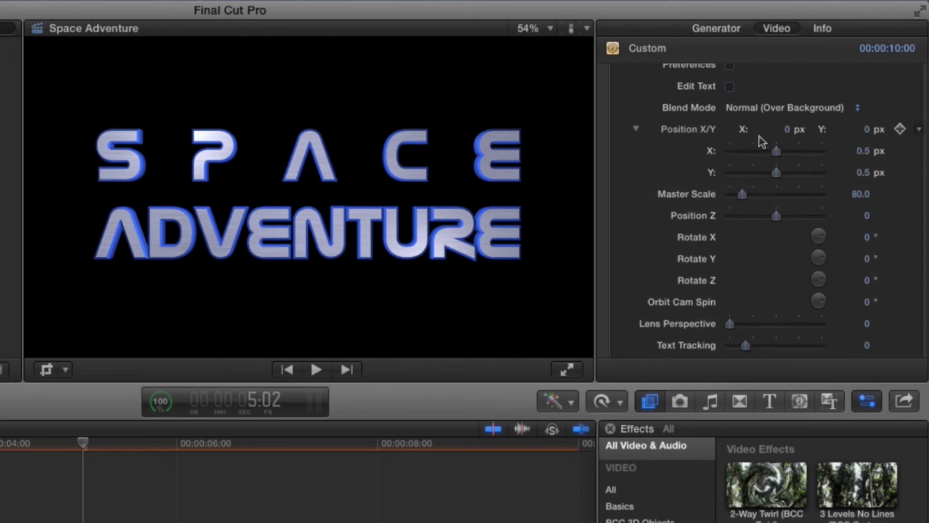
pyautogui.moveTo(776, 154); pyautogui.dragTo(781, 174)
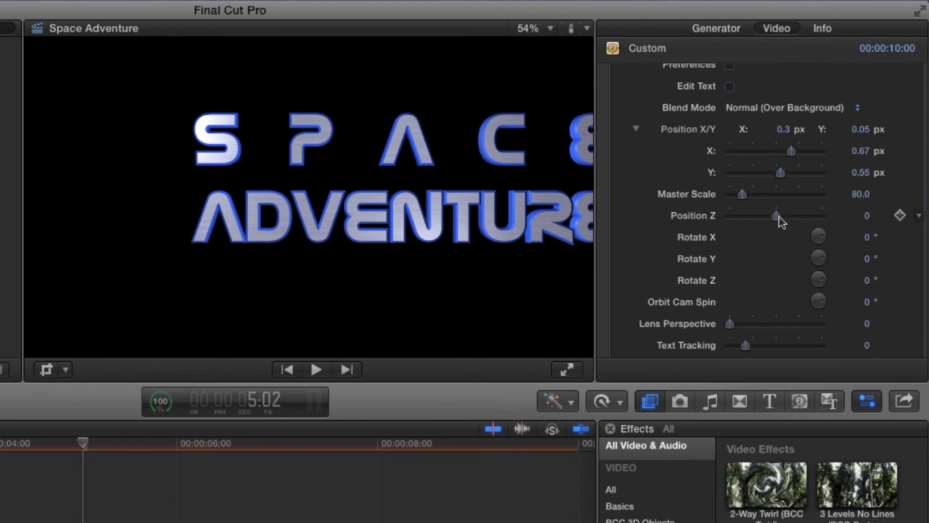
pyautogui.click(859, 151)
pyautogui.write('0.5')
pyautogui.press('Return')
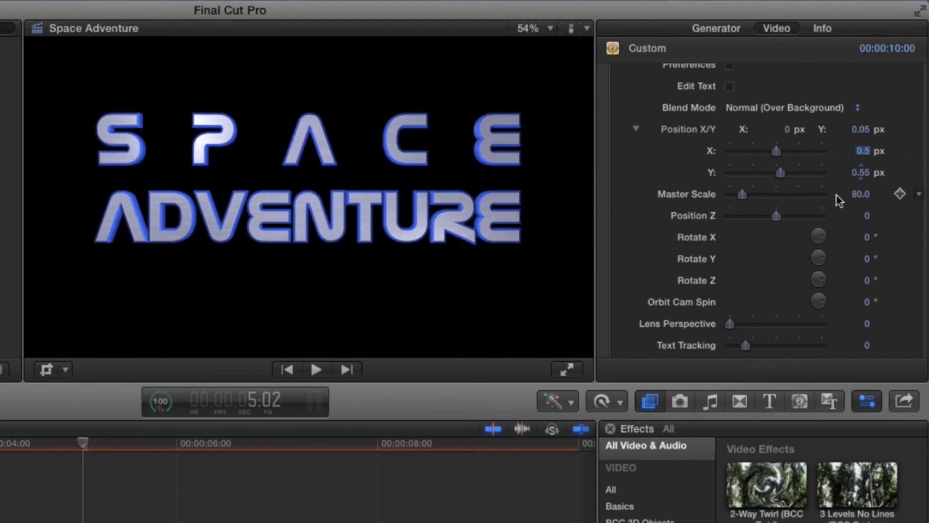
pyautogui.click(859, 173)
pyautogui.write('0.5')
pyautogui.press('Return')
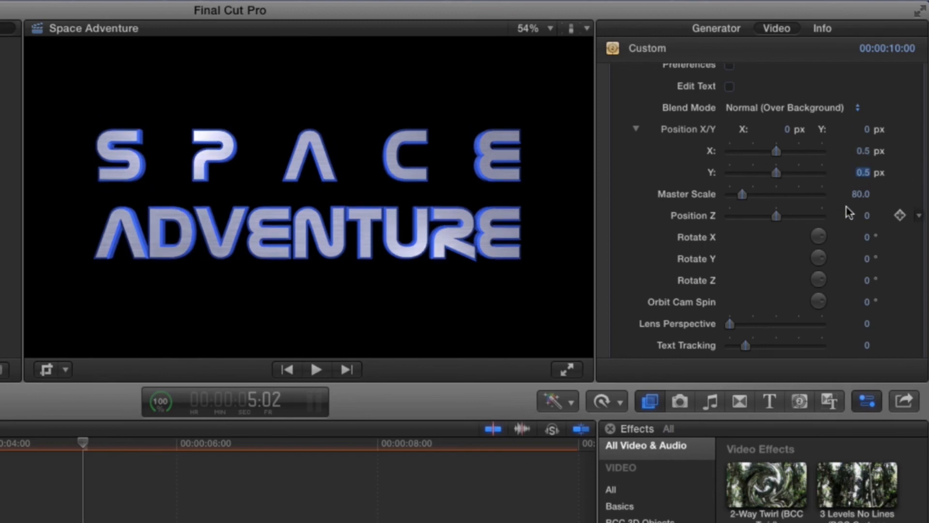
# - Try moving the title in depth with Position Z and return it to 0, and try Orbit Cam Spin on the front-facing title
pyautogui.moveTo(779, 216); pyautogui.dragTo(809, 219)
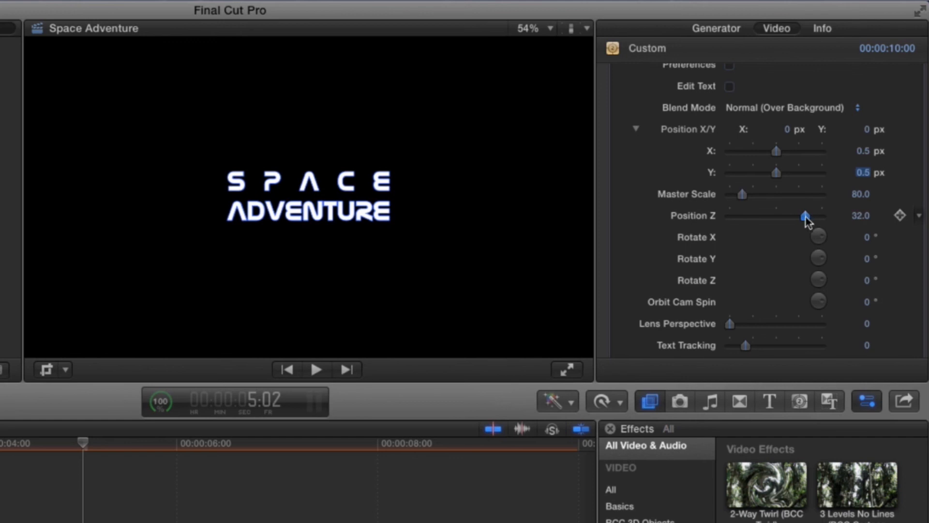
pyautogui.moveTo(786, 217); pyautogui.dragTo(777, 216)
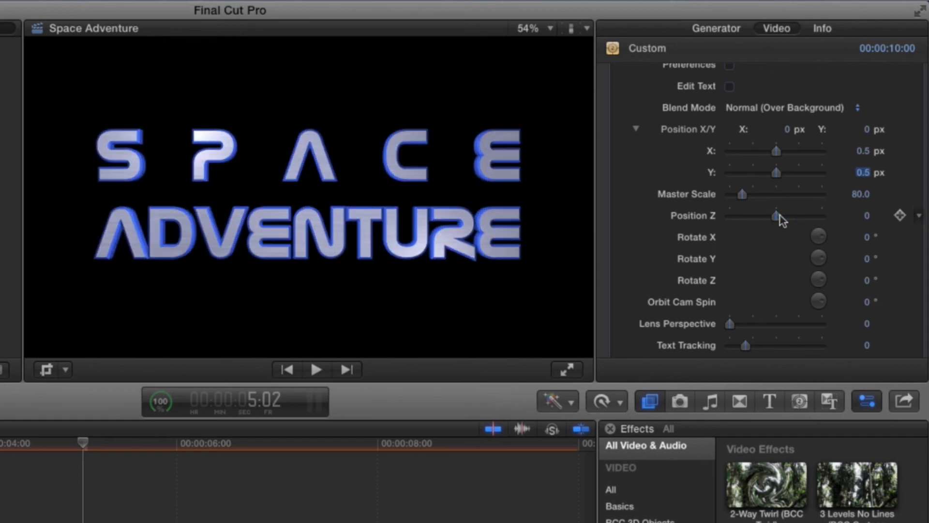
pyautogui.click(866, 303)
pyautogui.moveTo(866, 302)
pyautogui.mouseDown()
pyautogui.moveTo(867, 277)
pyautogui.moveTo(865, 298)
pyautogui.mouseUp()
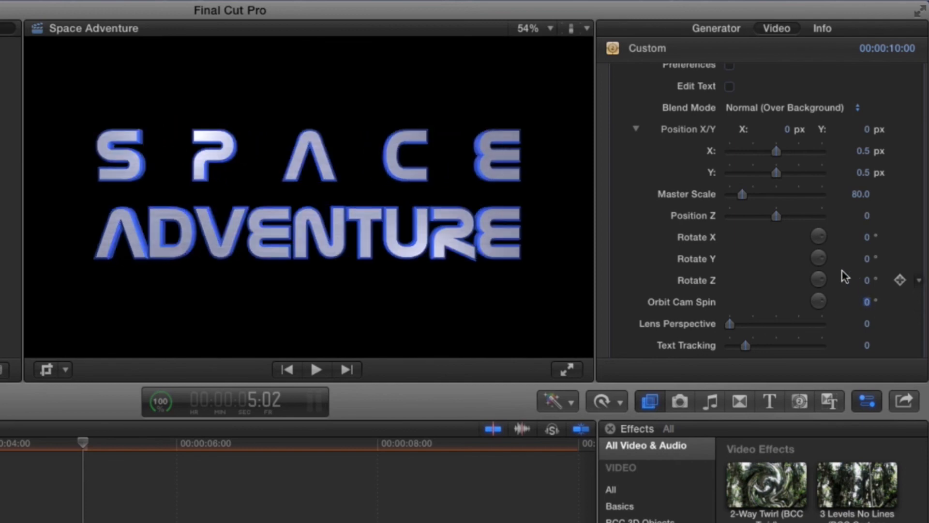
# - Tilt and turn the title by setting Rotate X to 15° and Rotate Y to 60°
pyautogui.moveTo(867, 236); pyautogui.dragTo(867, 237)
pyautogui.write('15')
pyautogui.press('Return')
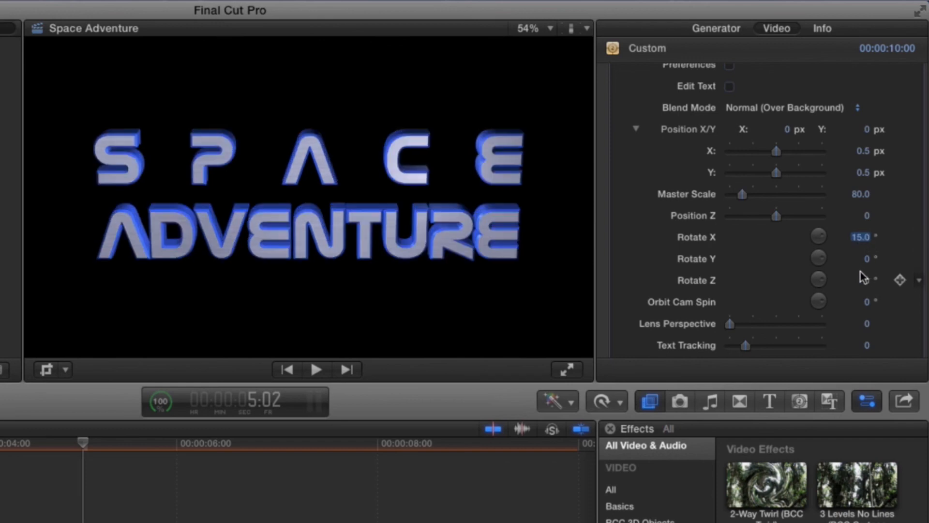
pyautogui.click(866, 259)
pyautogui.write('60')
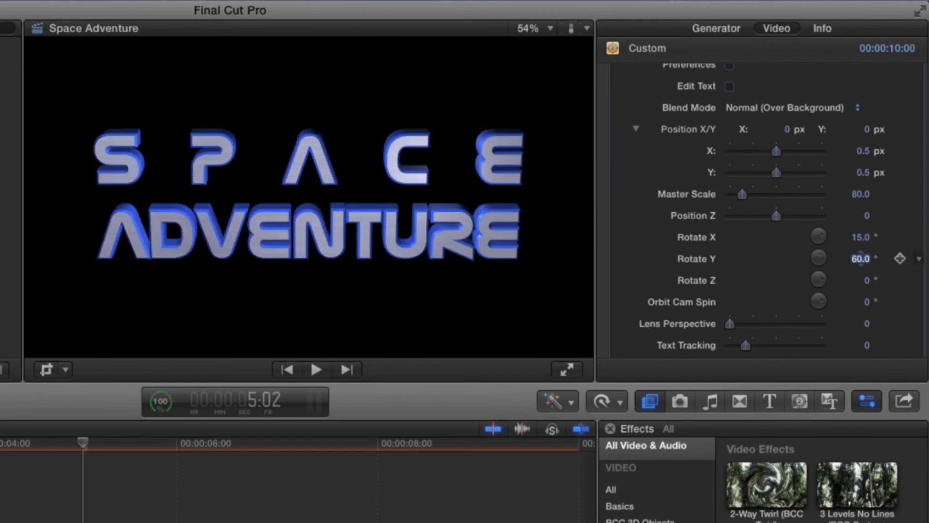
pyautogui.press('Return')
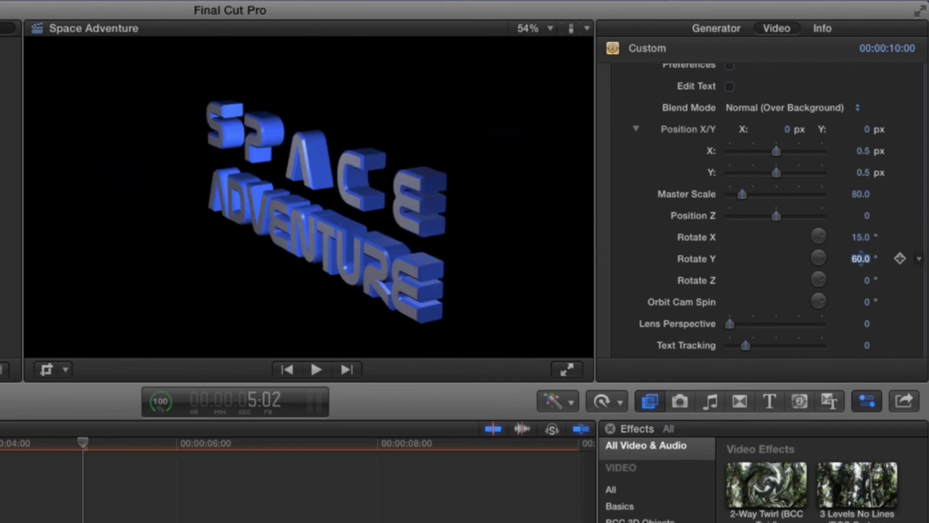
# - Tilt the title more steeply with Rotate X at 30° and adjust Rotate Y to 59°
pyautogui.click(865, 302)
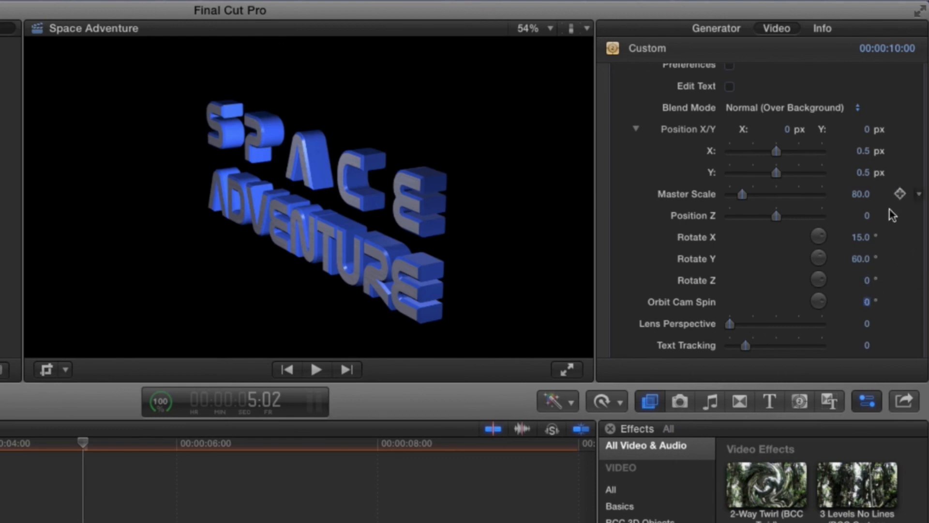
pyautogui.click(860, 238)
pyautogui.write('30')
pyautogui.press('Return')
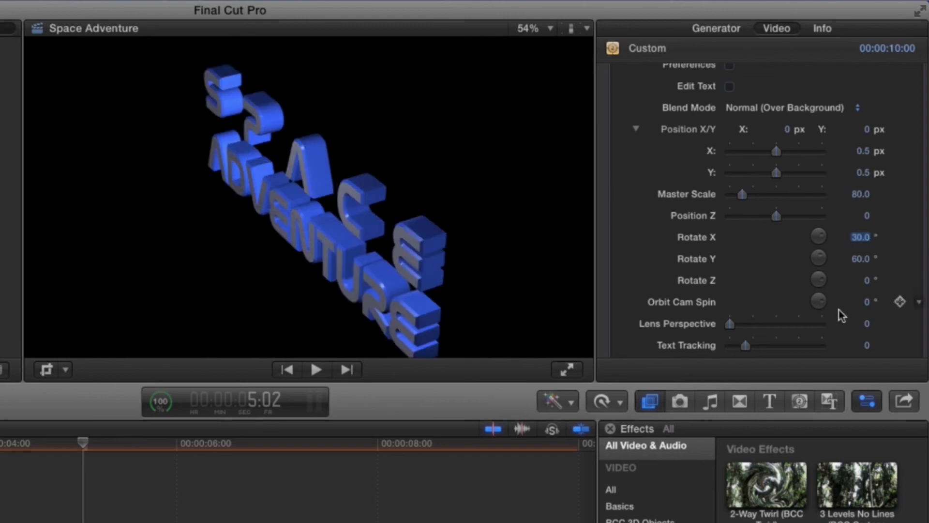
pyautogui.click(860, 259)
pyautogui.moveTo(861, 262)
pyautogui.mouseDown()
pyautogui.moveTo(863, 247)
pyautogui.moveTo(862, 260)
pyautogui.mouseUp()
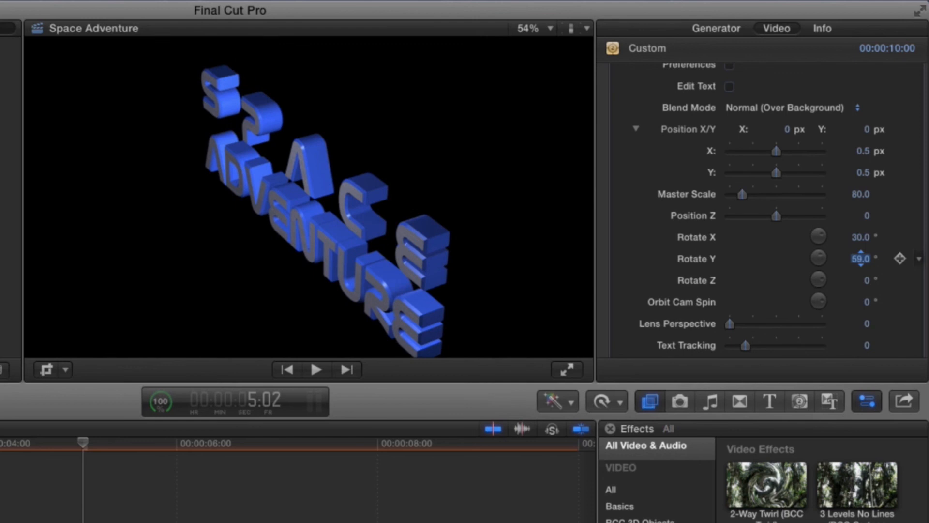
# - Try spinning the camera around the tilted title with Orbit Cam Spin and reset the spin to 0°
pyautogui.click(864, 304)
pyautogui.moveTo(866, 302)
pyautogui.mouseDown()
pyautogui.moveTo(866, 264)
pyautogui.moveTo(866, 310)
pyautogui.moveTo(866, 301)
pyautogui.mouseUp()
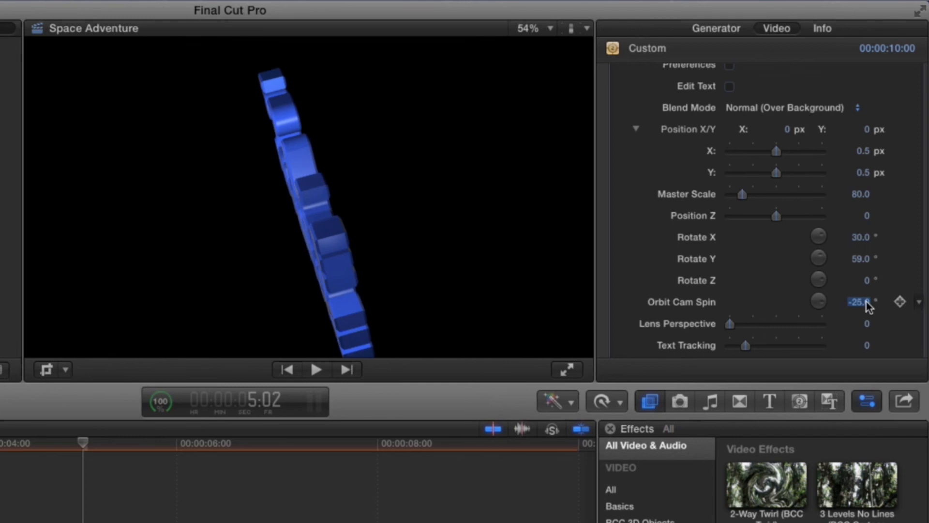
pyautogui.write('0')
pyautogui.press('Return')
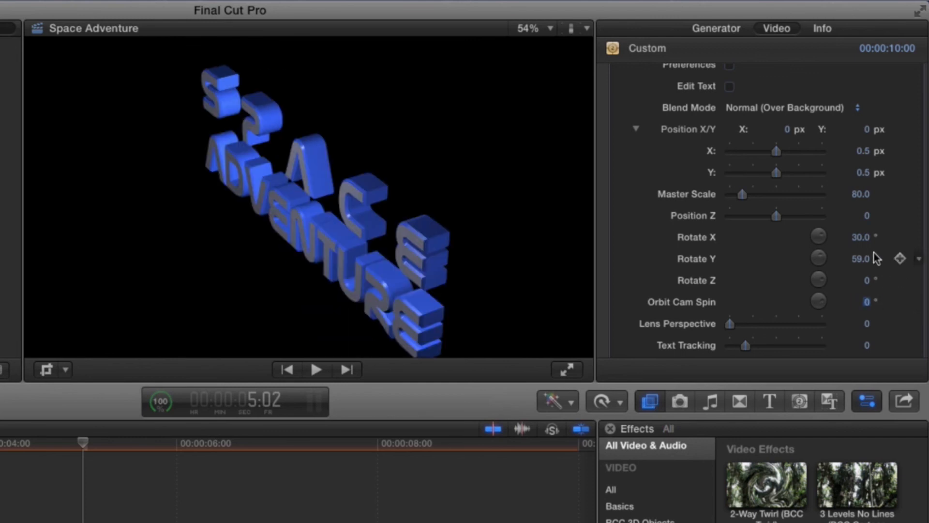
# - Reset the title's Rotate X and Rotate Y to 0° so that it faces front
pyautogui.click(860, 237)
pyautogui.write('0')
pyautogui.press('Return')
pyautogui.click(864, 258)
pyautogui.write('0')
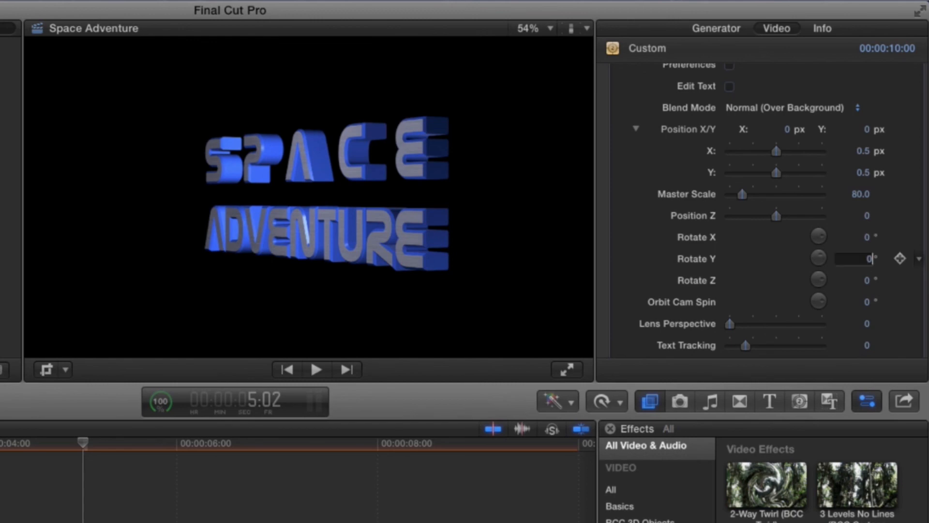
pyautogui.press('Return')
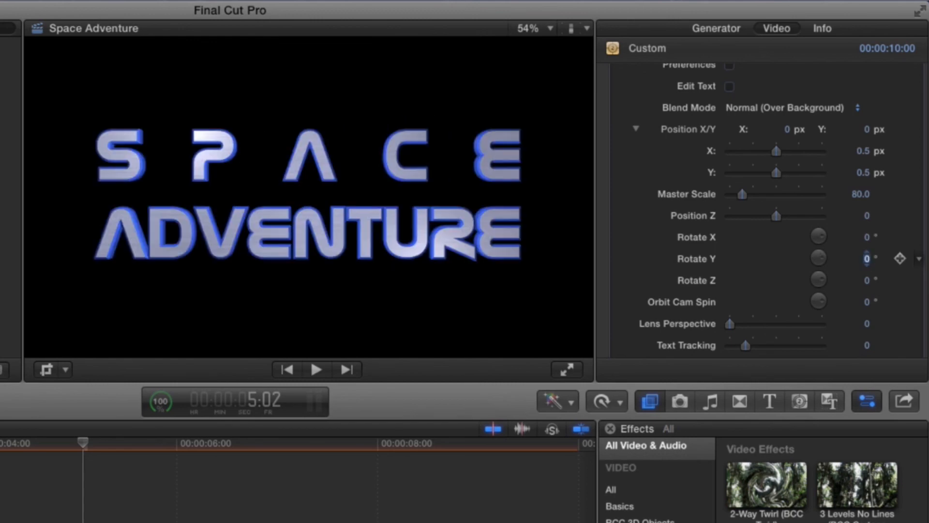